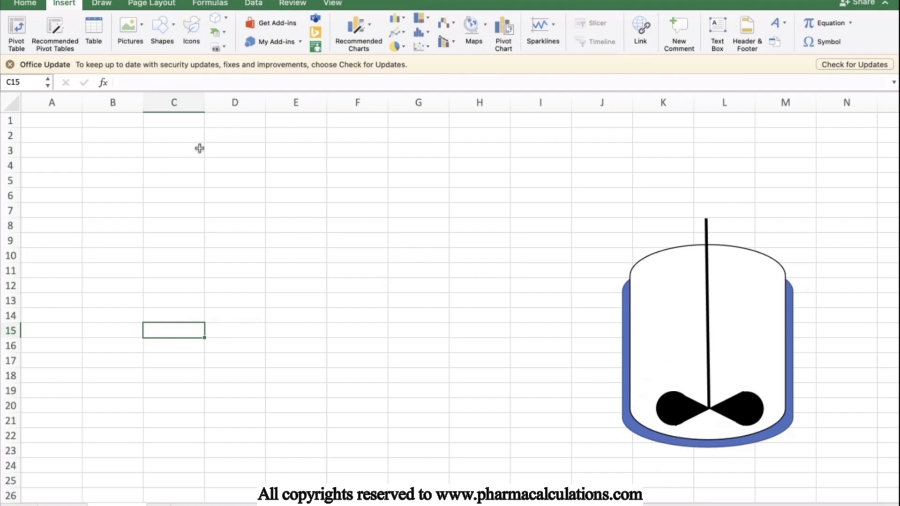
pyautogui.click(124, 169)
pyautogui.write('Case')
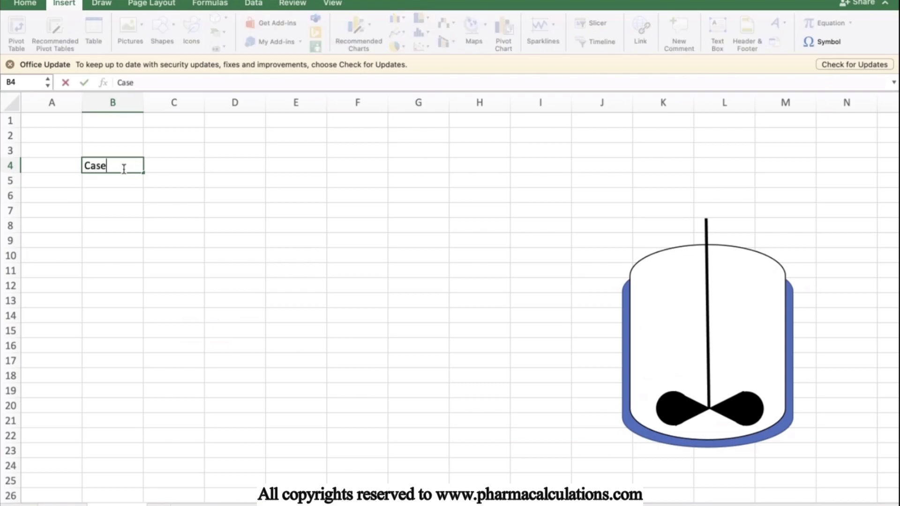
pyautogui.press('Escape')
# - Set the font of the entire worksheet to Times New Roman
pyautogui.click(10, 104)
pyautogui.click(26, 3)
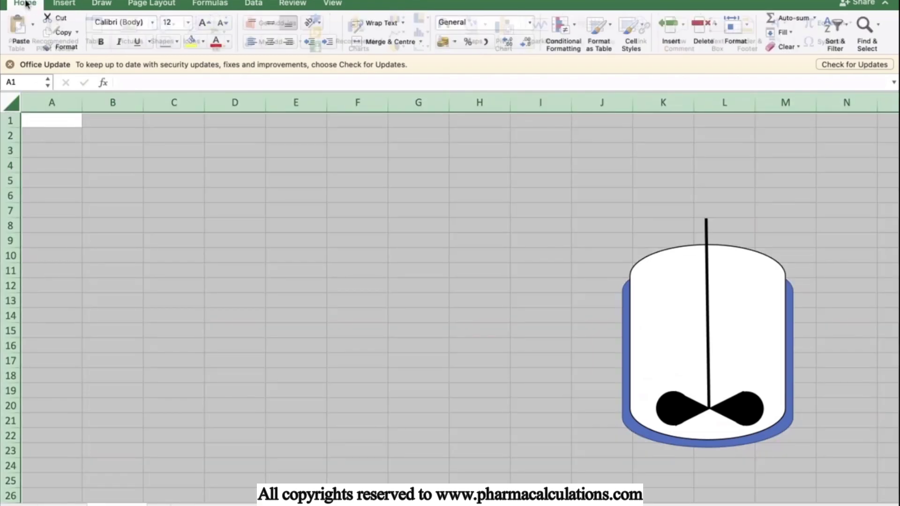
pyautogui.click(112, 26)
pyautogui.write('Times New Roman')
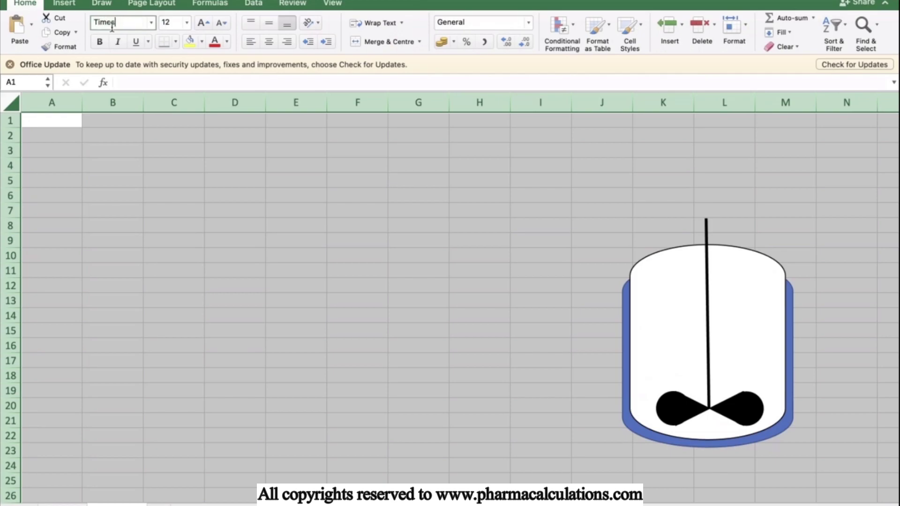
pyautogui.press('Return')
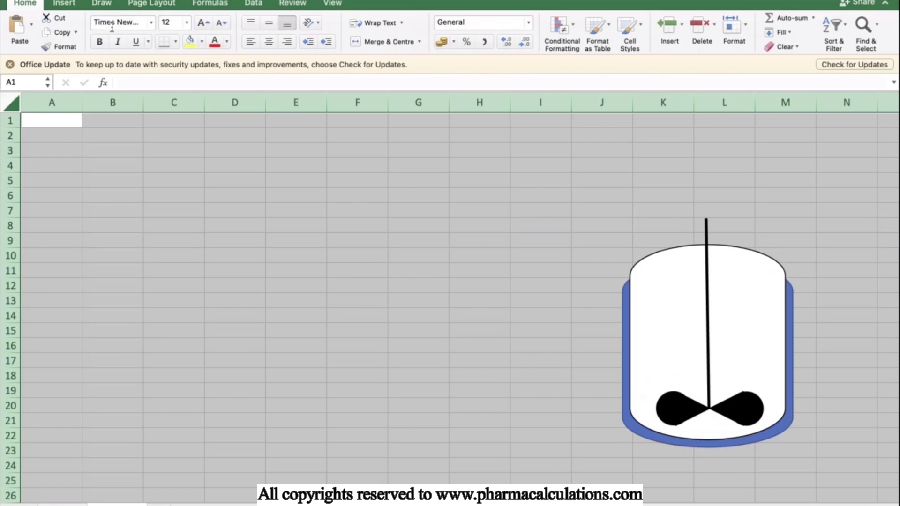
# - Enter the label "Case" in cell B5
pyautogui.click(169, 181)
pyautogui.press('Left')
pyautogui.write('Case')
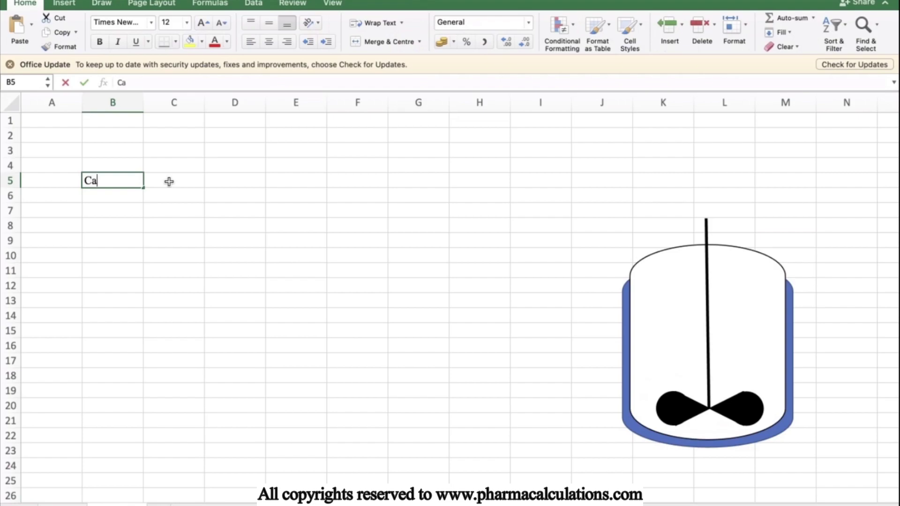
# - Enter "Estimating the boilup from a 5 KL SS reactor containing 80% of toluene with a jacket utility as steam at 1 Kg/cm2.g pressure" in C5
pyautogui.click(169, 181)
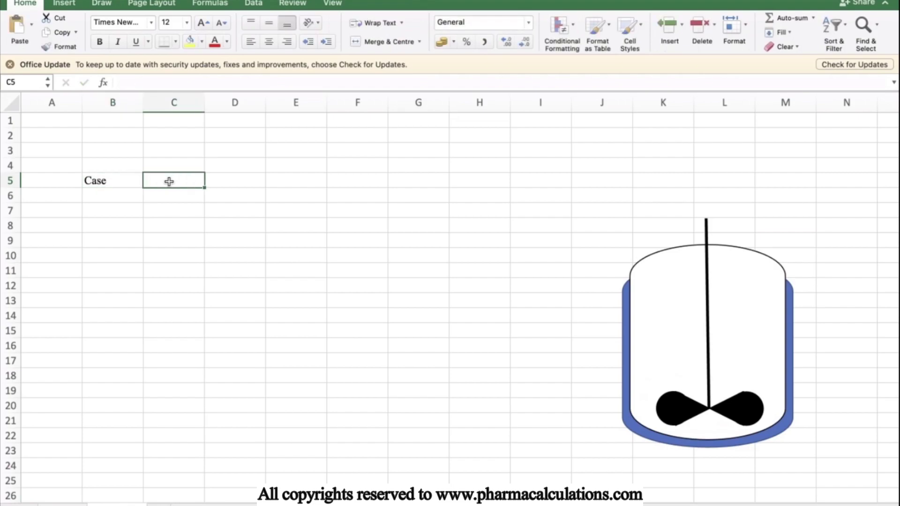
pyautogui.write('Estima')
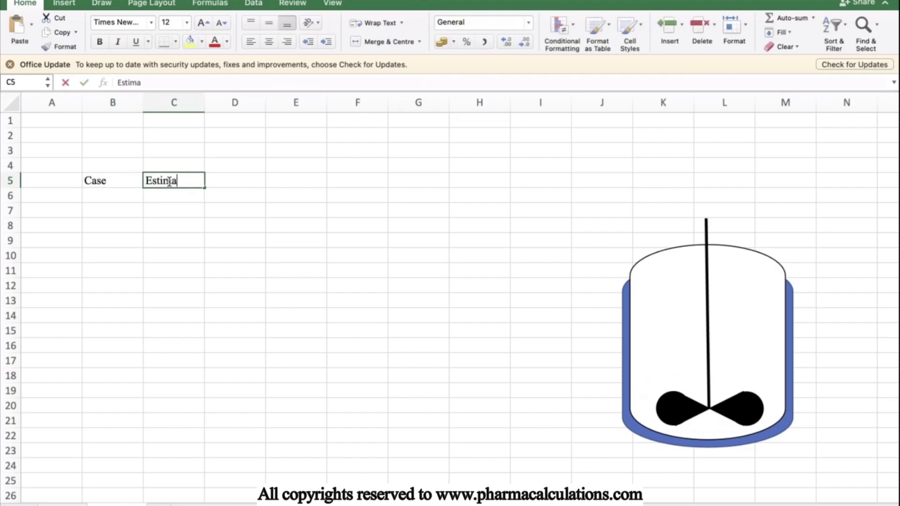
pyautogui.write('ting the boi')
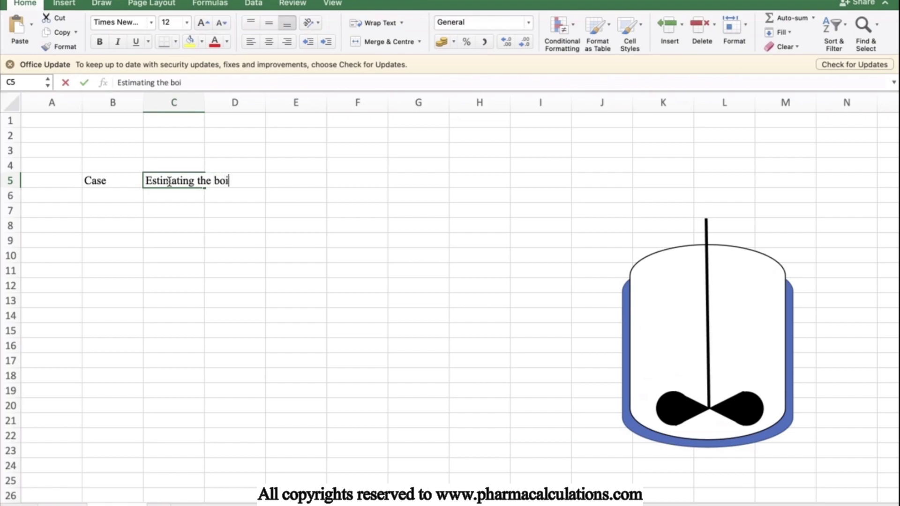
pyautogui.write('lup from a ')
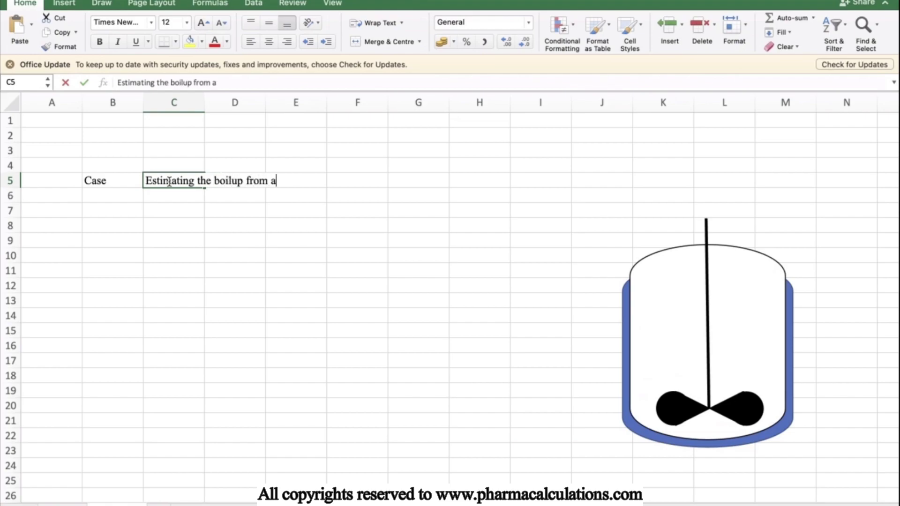
pyautogui.write('5 KL ')
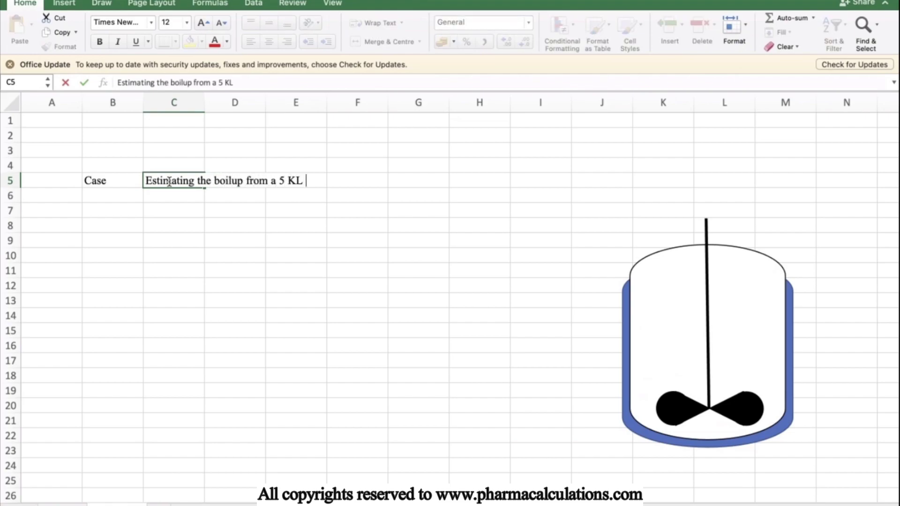
pyautogui.write('SS reactor')
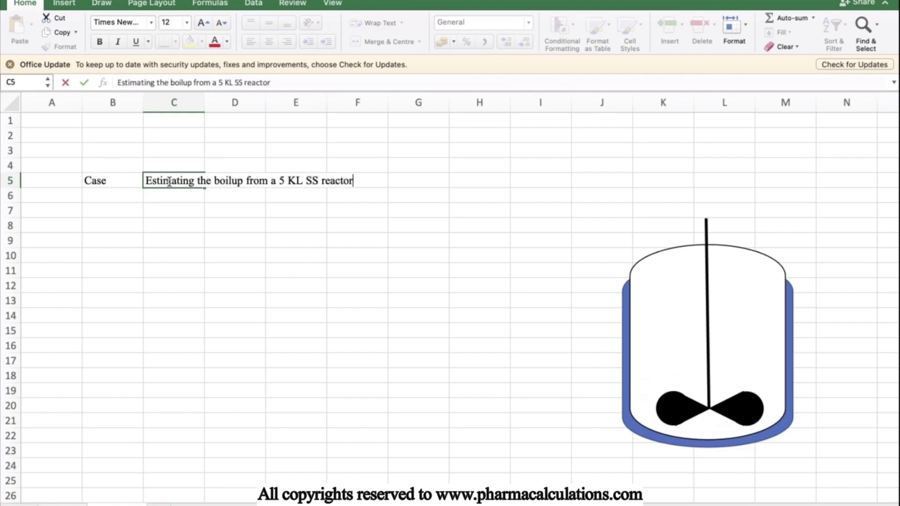
pyautogui.write(' containing ')
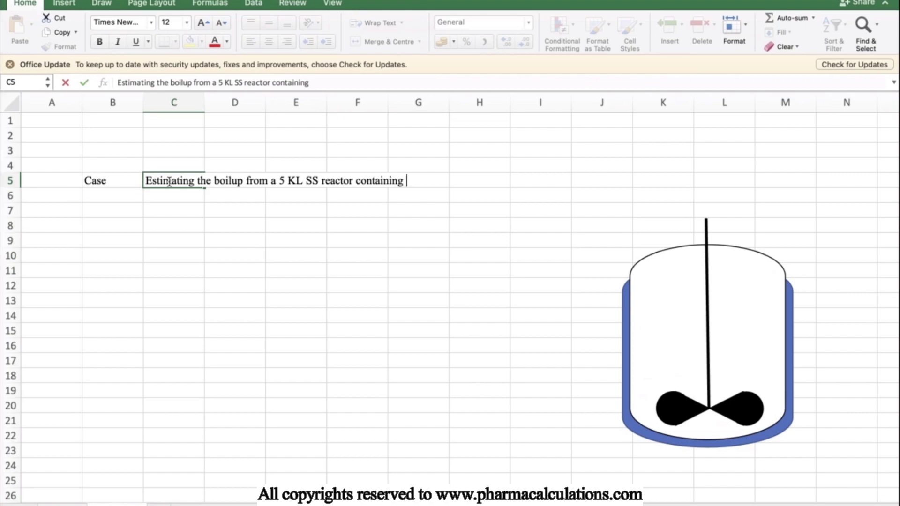
pyautogui.write('80% of to')
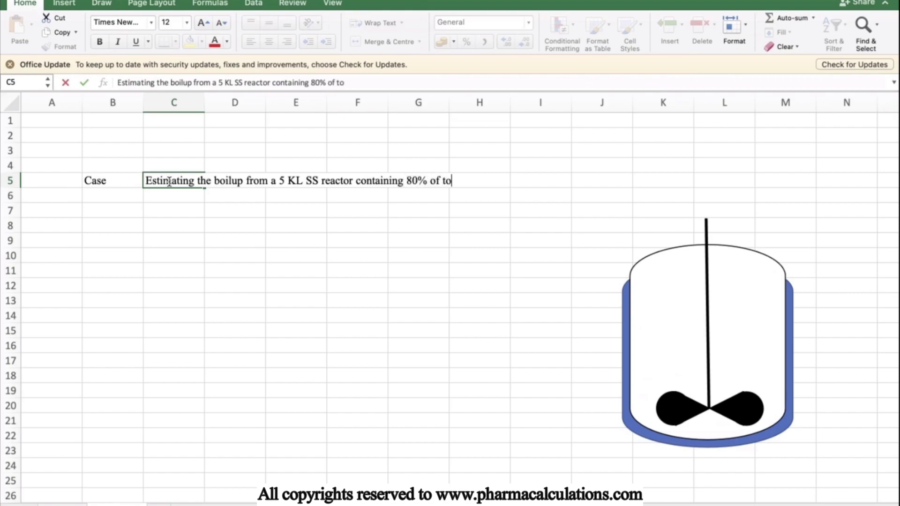
pyautogui.write('luene with a ja')
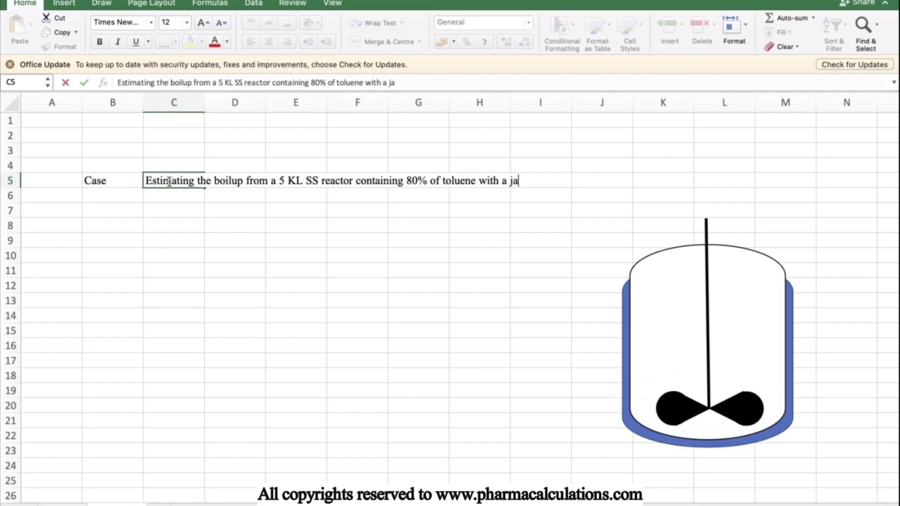
pyautogui.write('cket utilit')
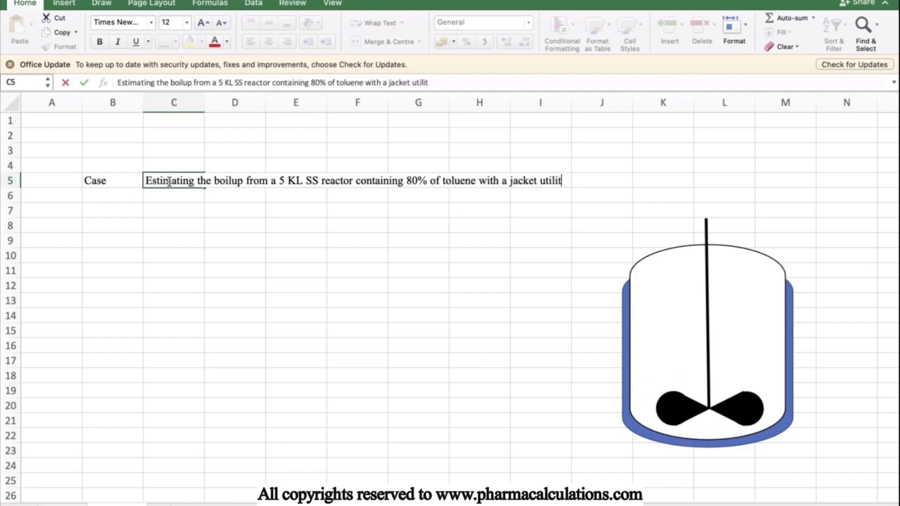
pyautogui.write('y as steam at 1 K')
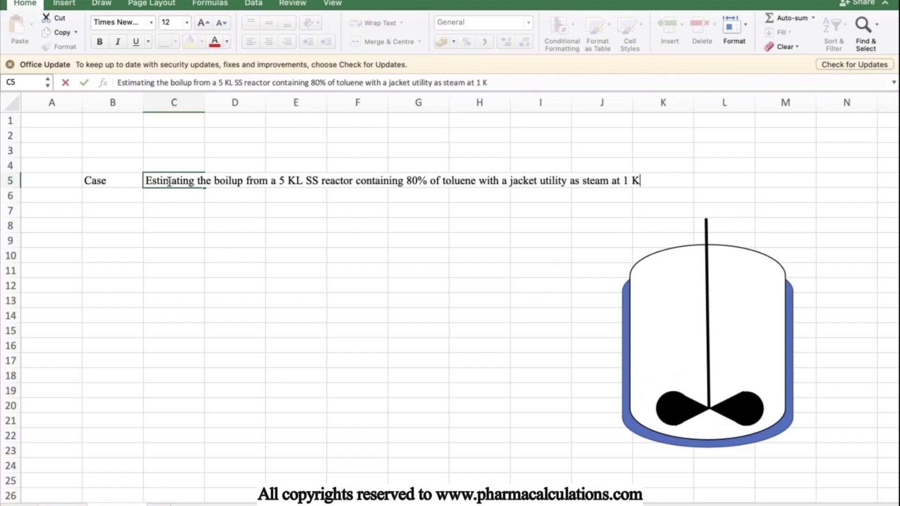
pyautogui.write('g/cm2.g pressure')
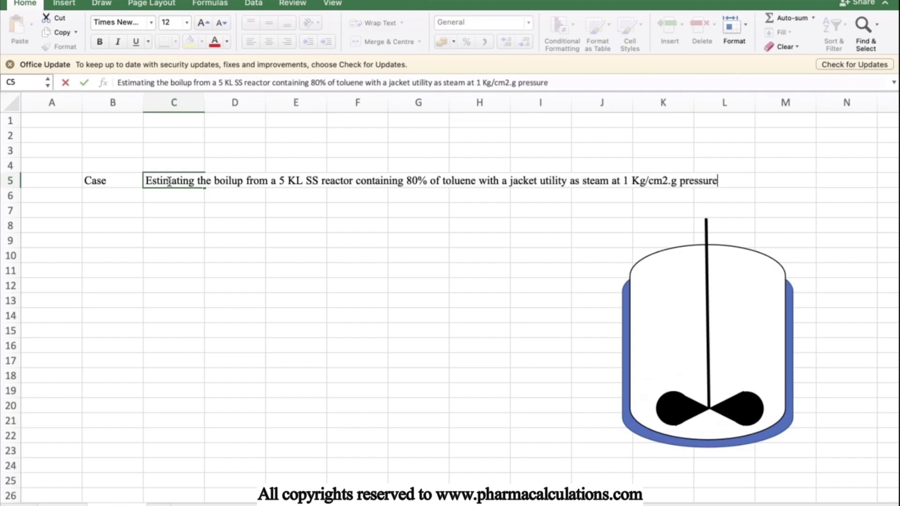
pyautogui.press('Return')
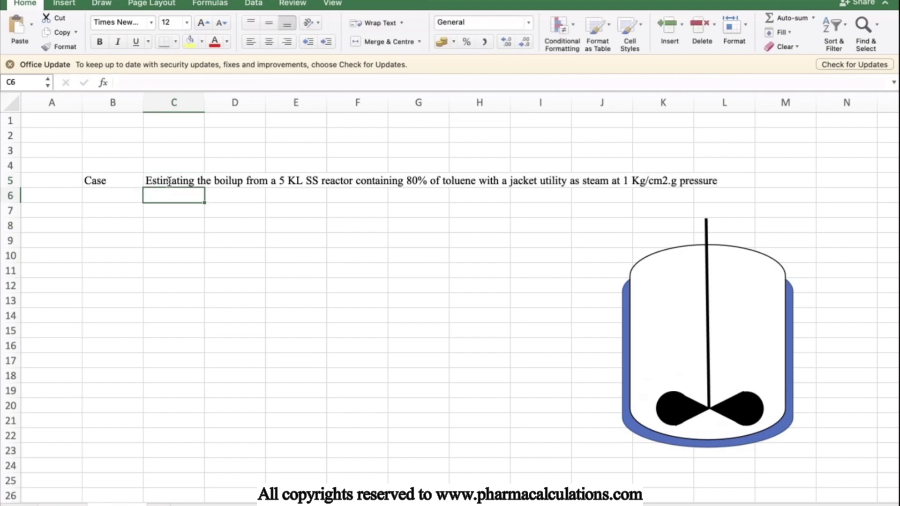
# - Enter the heading "Input" in cell B7, leaving one empty row below the case description
pyautogui.press('Left')
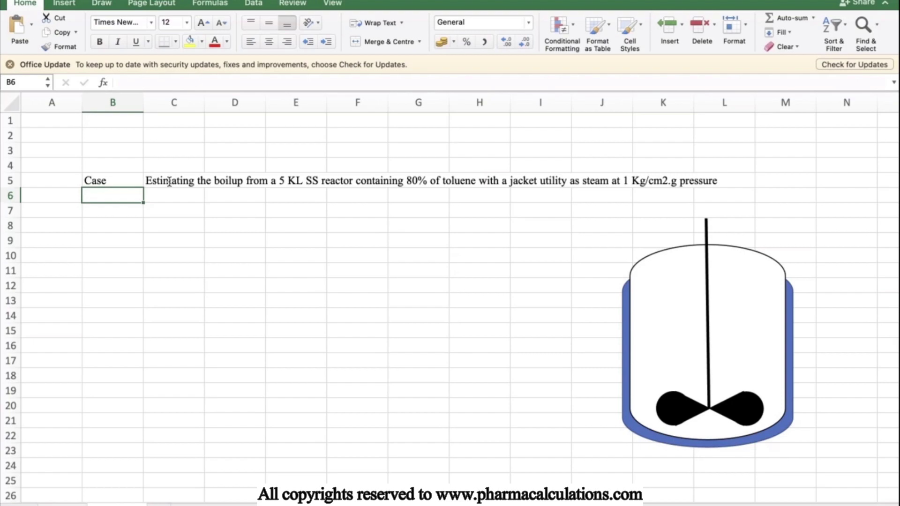
pyautogui.press('Return')
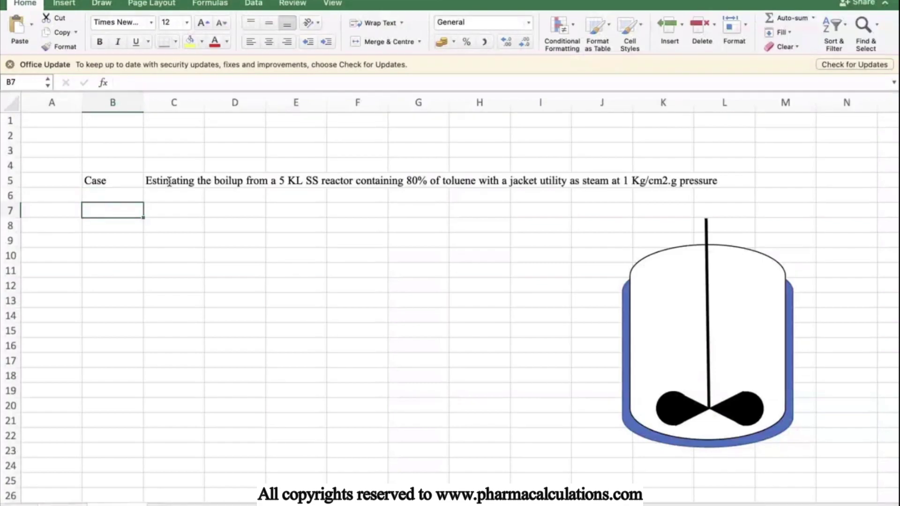
pyautogui.write('Input')
pyautogui.press('Return')
# - Add a "Reactor capacity" entry in row 8 with the value 5 in D8 and the unit KL in E8
pyautogui.write('Reactor capacity')
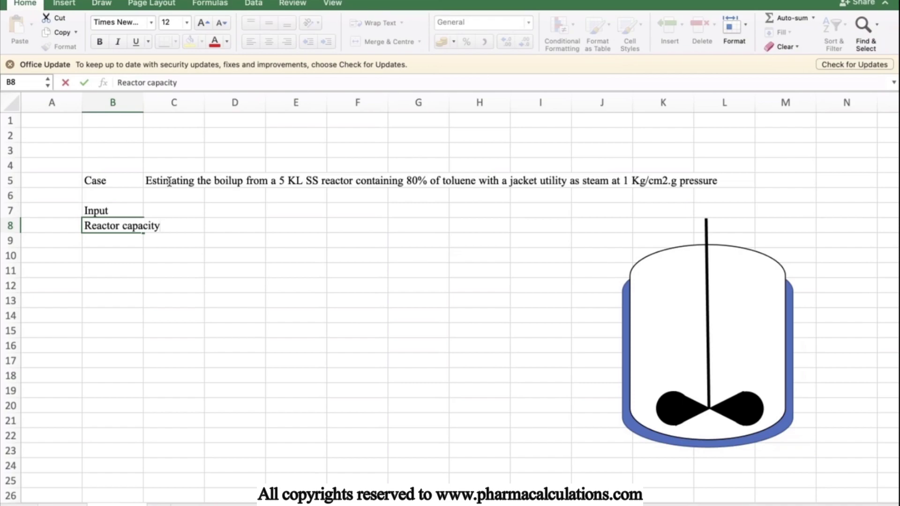
pyautogui.press('Tab')
pyautogui.press('Tab')
pyautogui.write('5')
pyautogui.press('Tab')
pyautogui.write('KL')
pyautogui.press('Return')
# - Add a "Solvent" entry in row 9 with Toluene in D9
pyautogui.write('Solvent')
pyautogui.press('Tab')
pyautogui.press('Tab')
pyautogui.press('Tab')
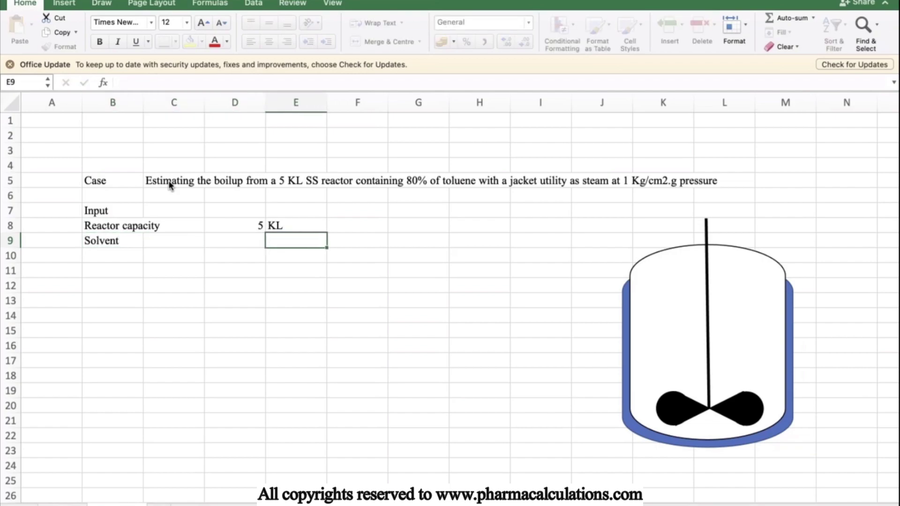
pyautogui.hotkey('shift', 'Tab')
pyautogui.write('Toluene')
pyautogui.press('Return')
# - Add a "Boiling point" entry in row 10 with the value 110 in D10 and the unit C in E10
pyautogui.press('Left')
pyautogui.press('Left')
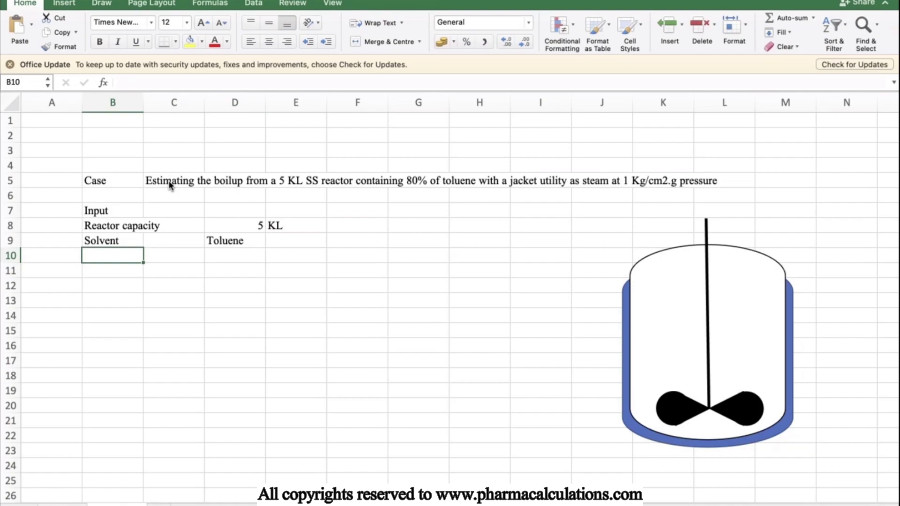
pyautogui.write('Boiling p')
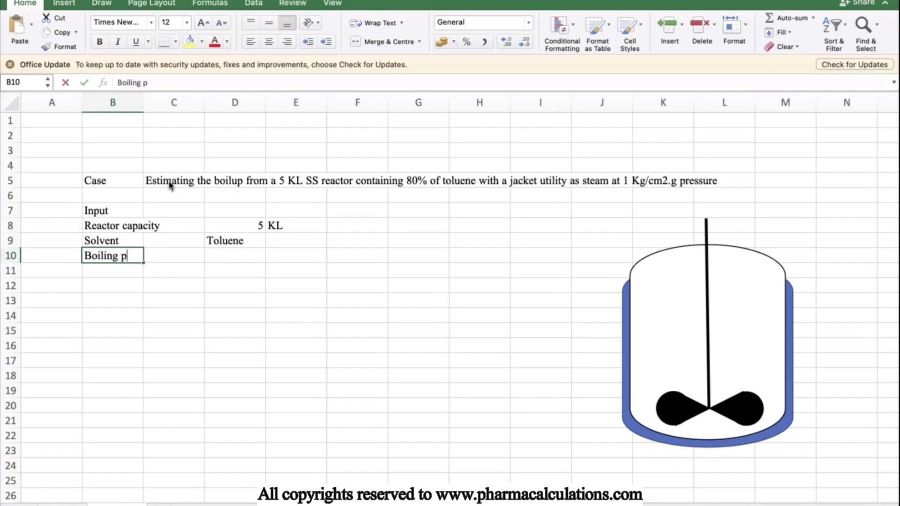
pyautogui.write('oint')
pyautogui.press('Tab')
pyautogui.press('Tab')
pyautogui.write('11')
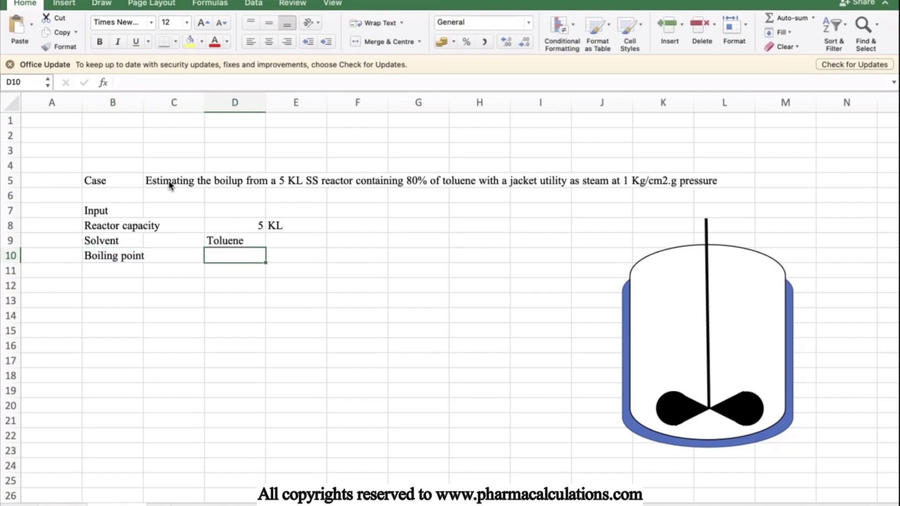
pyautogui.write('0')
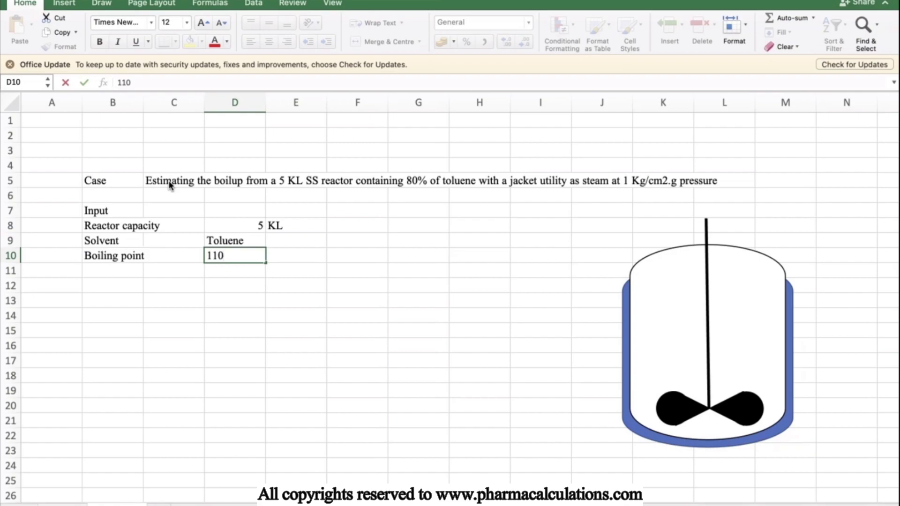
pyautogui.press('Tab')
pyautogui.write('C')
pyautogui.press('Return')
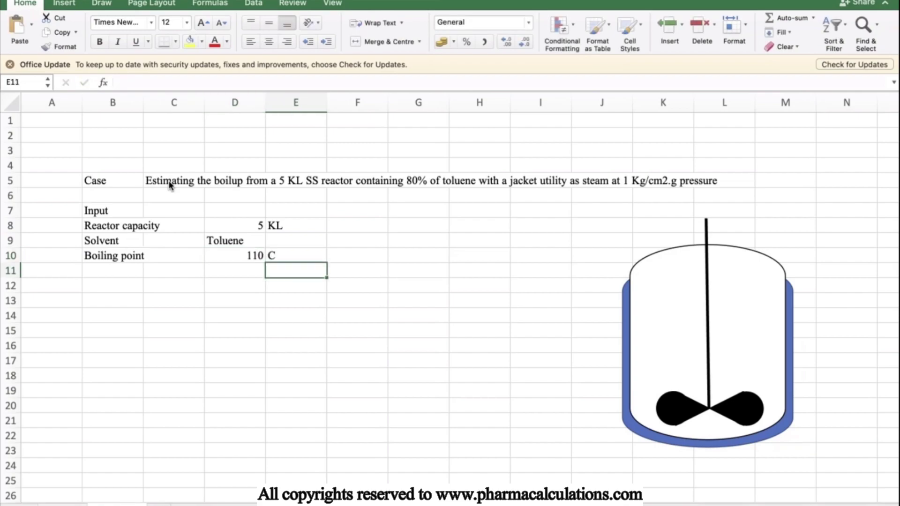
# - Add an "Occupancy" entry in row 11 with the value 80% in D11
pyautogui.press('Left')
pyautogui.press('Left')
pyautogui.press('Left')
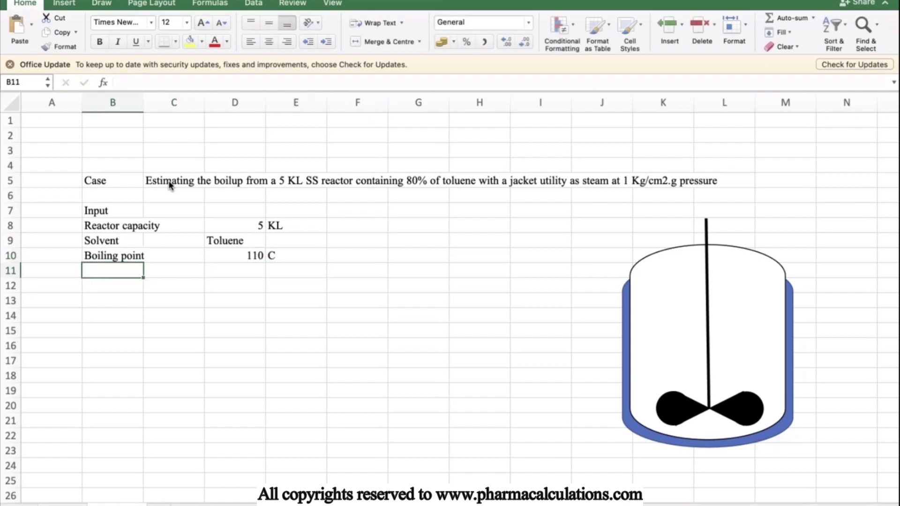
pyautogui.write('Occupancy')
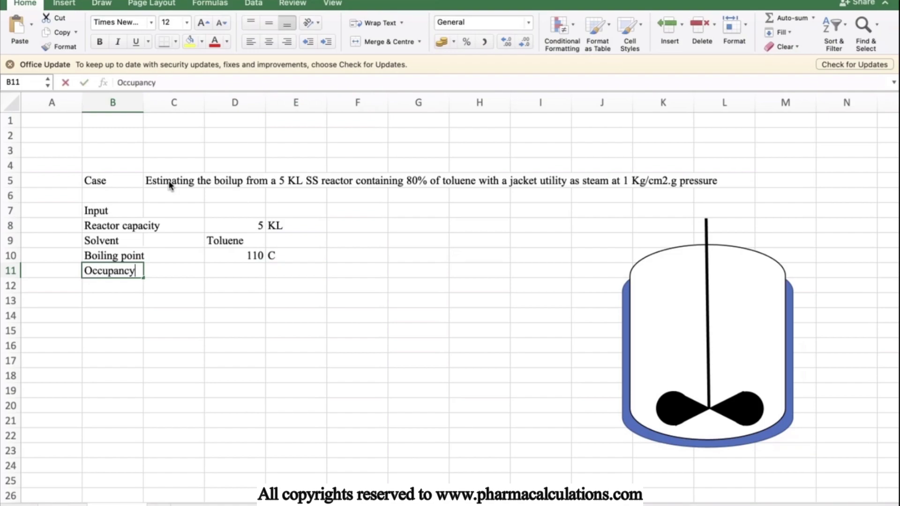
pyautogui.press('Tab')
pyautogui.press('Tab')
pyautogui.write('80%')
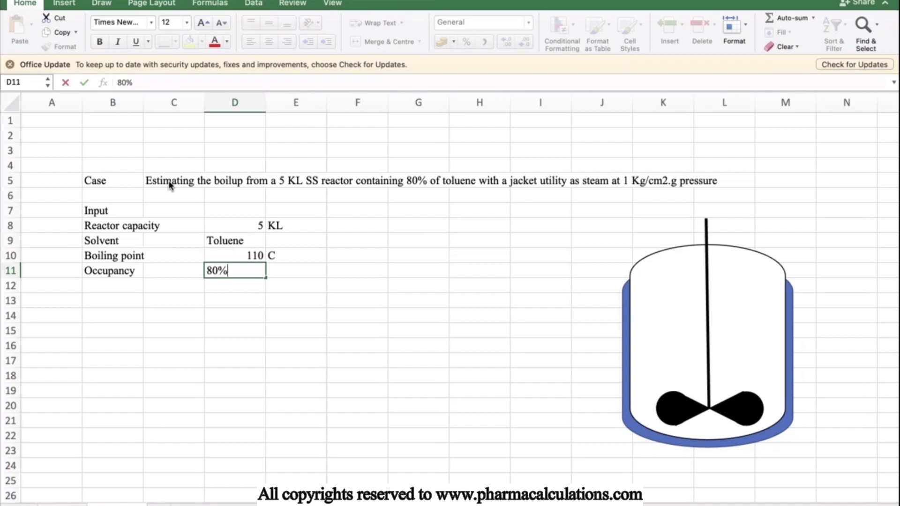
pyautogui.press('Return')
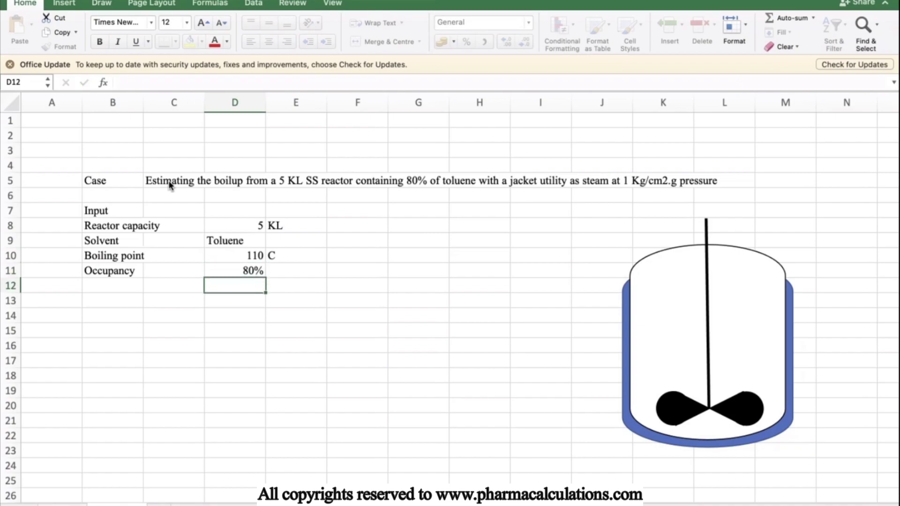
# - Center the contents of column D horizontally
pyautogui.click(240, 95)
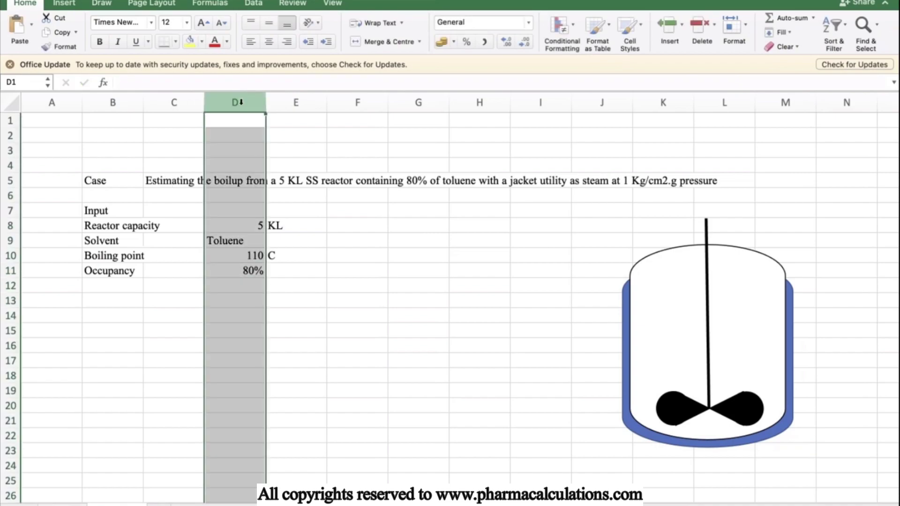
pyautogui.click(264, 42)
# - Add a "Jacket utility" entry in row 12 with Steam in D12
pyautogui.click(117, 288)
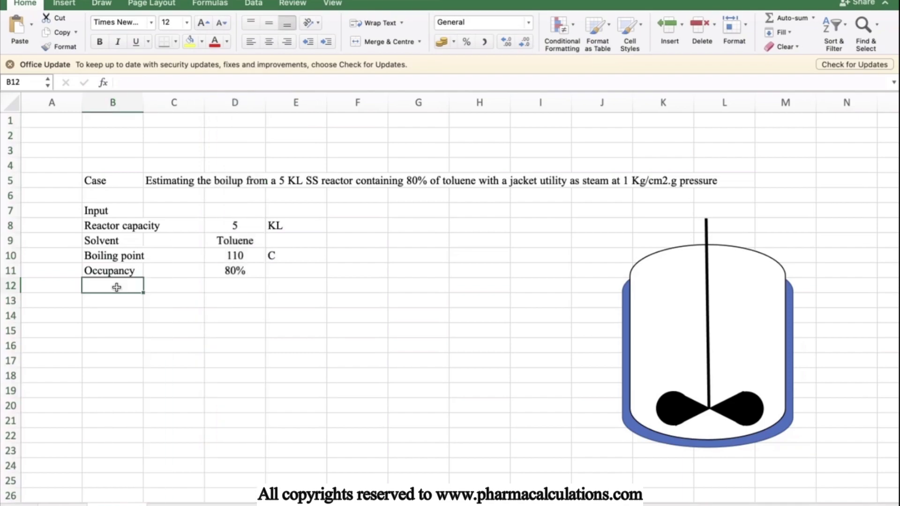
pyautogui.write('Jacket utility')
pyautogui.press('Tab')
pyautogui.press('Tab')
pyautogui.write('Steam')
pyautogui.press('Return')
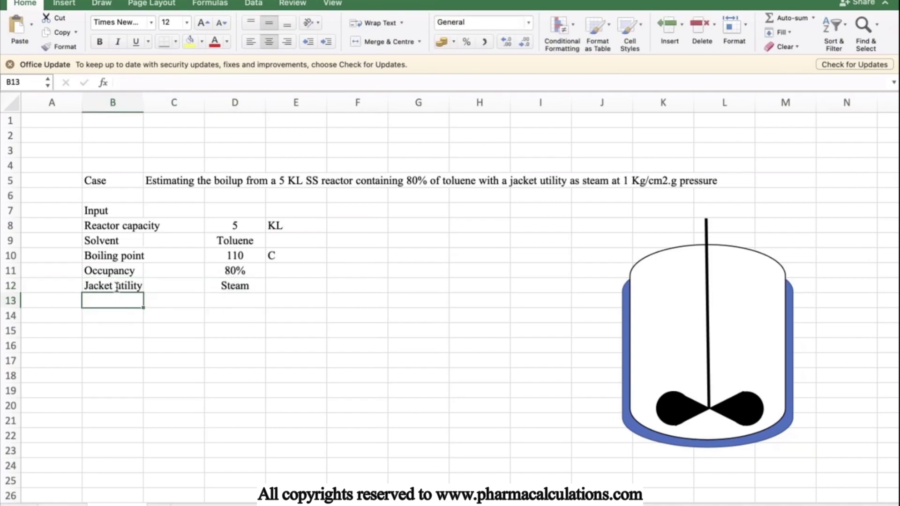
# - Add a "Utility pressure" entry in row 13 with the value 1 in D13 and the unit Kg/cm2.g in E13
pyautogui.write('Utility pressure')
pyautogui.press('Tab')
pyautogui.press('Tab')
pyautogui.write('1')
pyautogui.press('Tab')
pyautogui.write('Kg/cm')
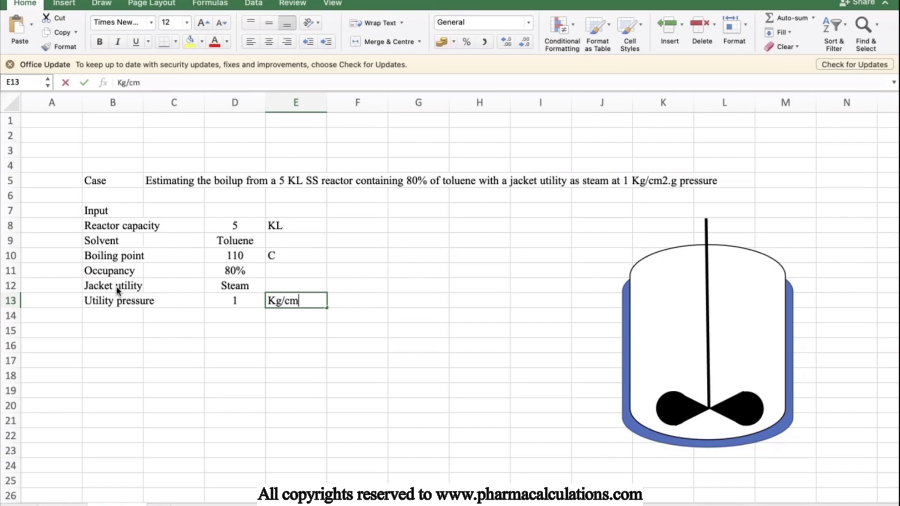
pyautogui.write('2.g')
pyautogui.press('Return')
pyautogui.press('Left')
pyautogui.press('Left')
pyautogui.press('Left')
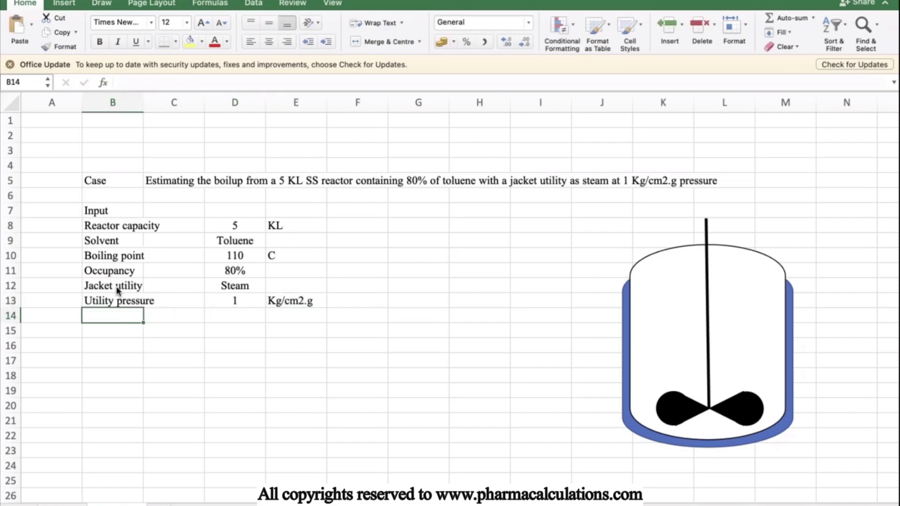
# - Make the "Input" heading in B7 bold
pyautogui.click(109, 212)
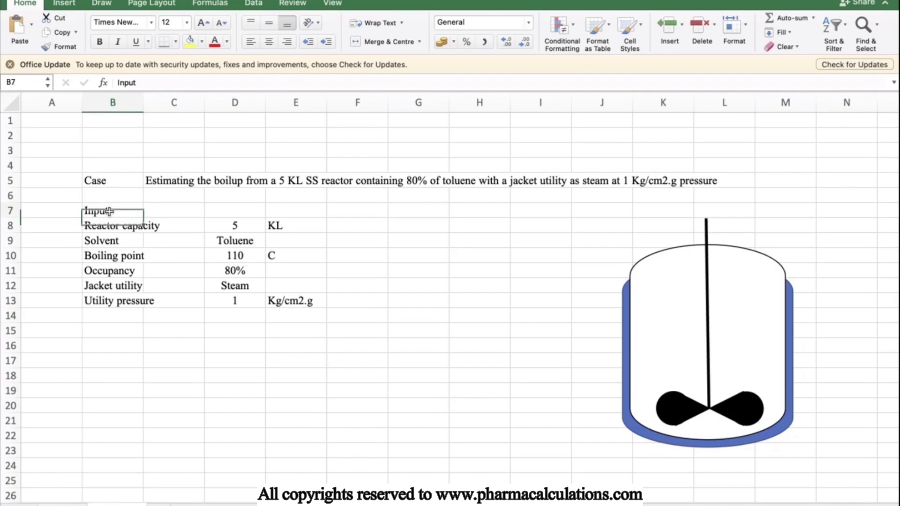
pyautogui.press('super+b')
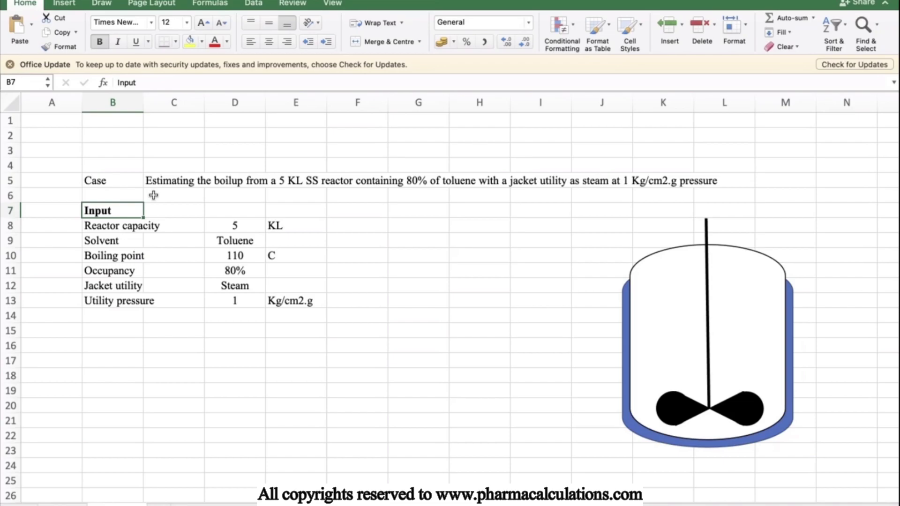
# - Enter the label "Scenario" in B16 with "Normal distillation" beside it in C16
pyautogui.click(109, 345)
pyautogui.write('Scenario')
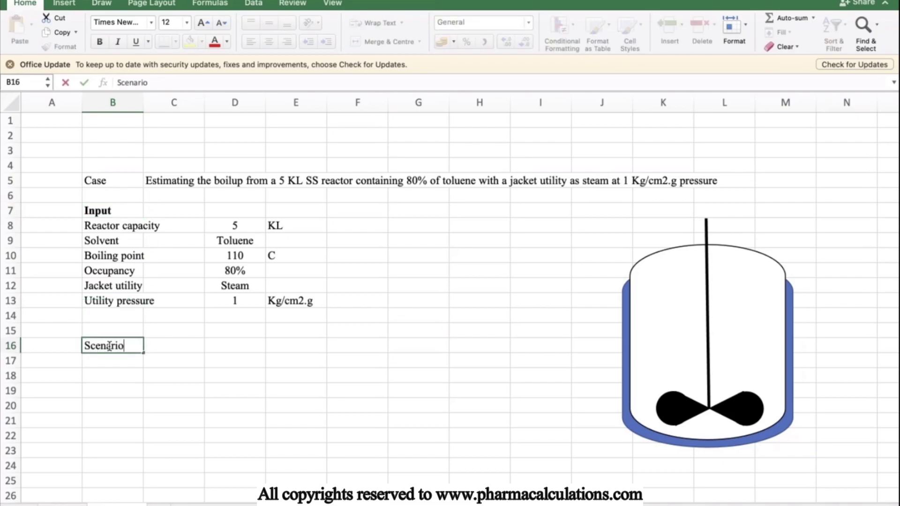
pyautogui.press('Tab')
pyautogui.write('Normal distilla')
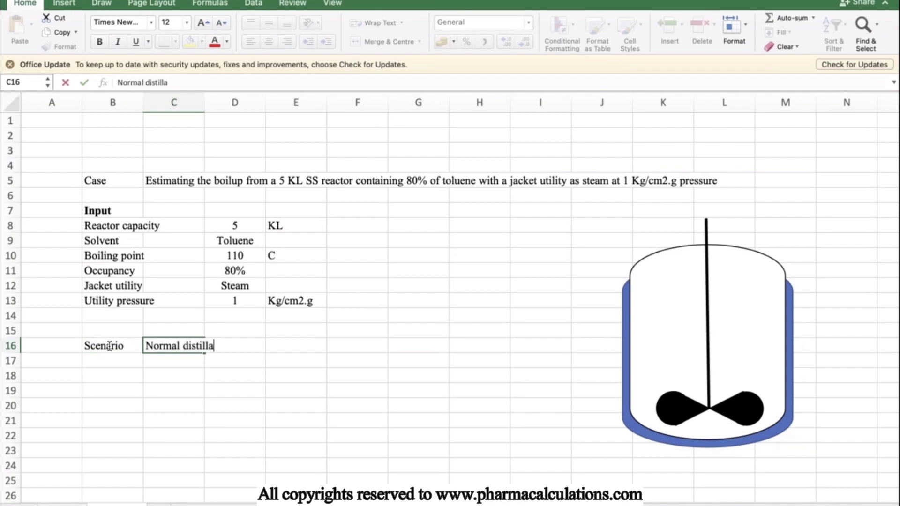
pyautogui.write('tion')
pyautogui.press('Return')
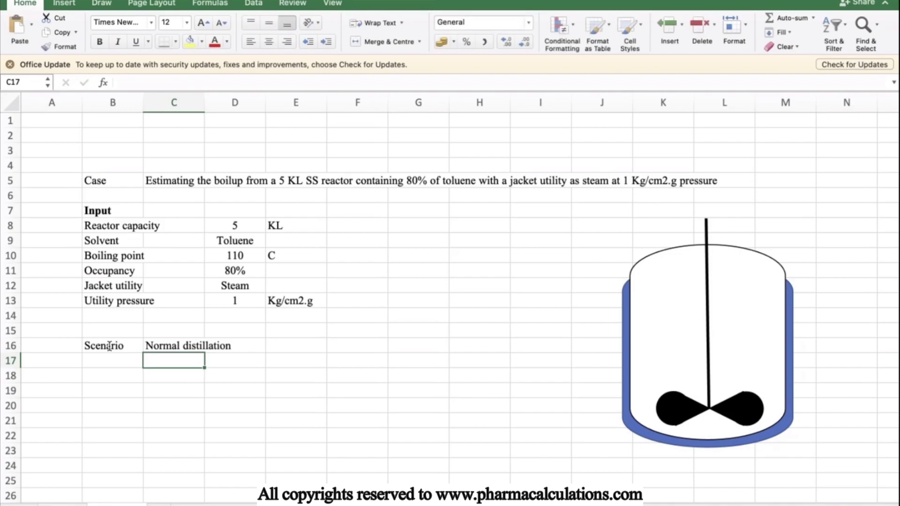
pyautogui.press('Left')
pyautogui.press('Down')
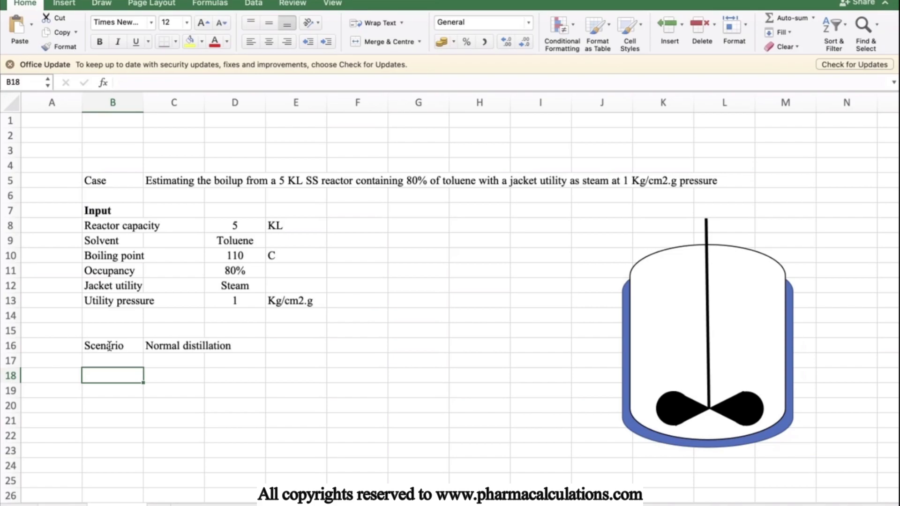
# - Add a "Heat transfer area" entry in row 18 with the value 12.75 in D18 and the unit m2 in E18
pyautogui.write('Heat transfer area')
pyautogui.press('Tab')
pyautogui.press('Tab')
pyautogui.write('12.75')
pyautogui.press('Tab')
pyautogui.write('m2')
pyautogui.press('Return')
pyautogui.press('Left')
pyautogui.press('Left')
pyautogui.press('Left')
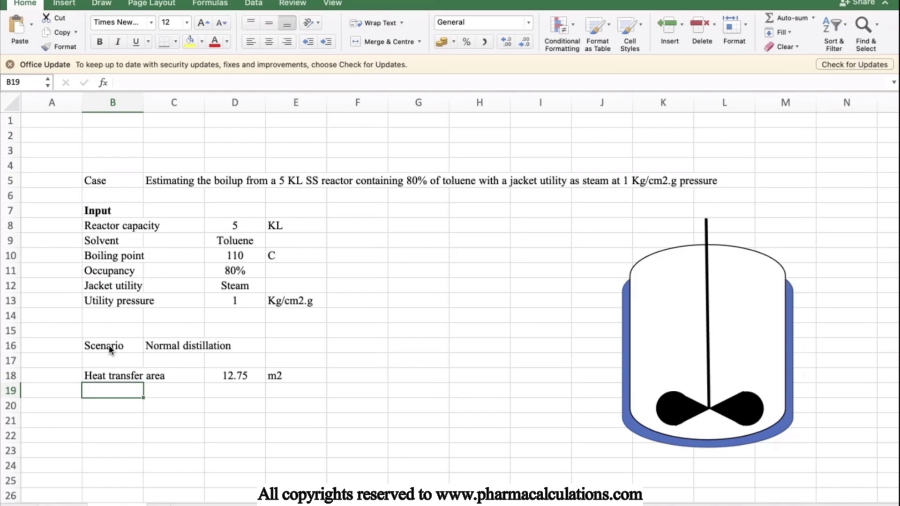
# - Enter the label "Effective heat transfer area" in B19
pyautogui.write('Effe')
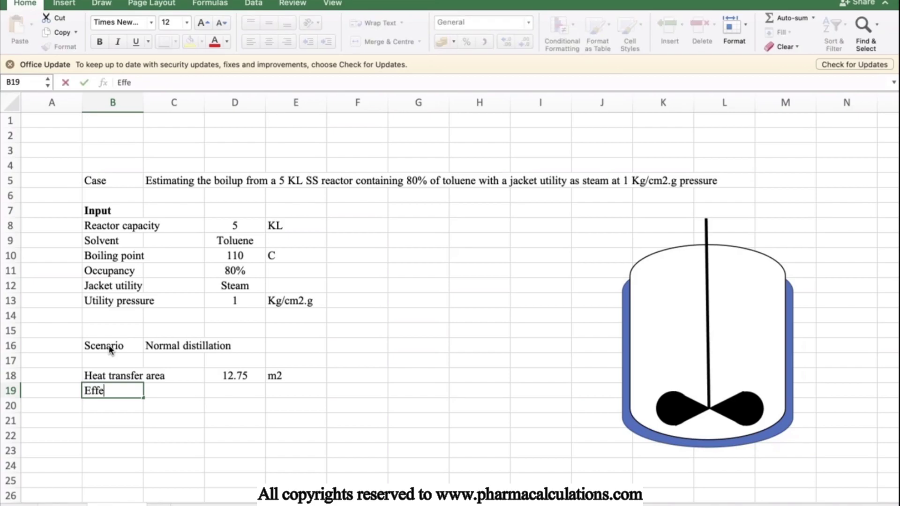
pyautogui.write('ctive j')
pyautogui.press('BackSpace')
pyautogui.write('heat')
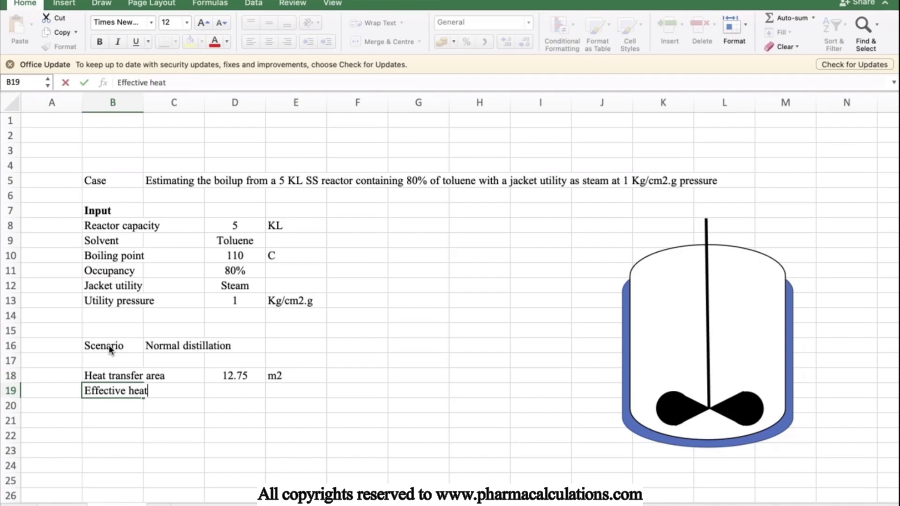
pyautogui.write(' tran')
pyautogui.write('er area')
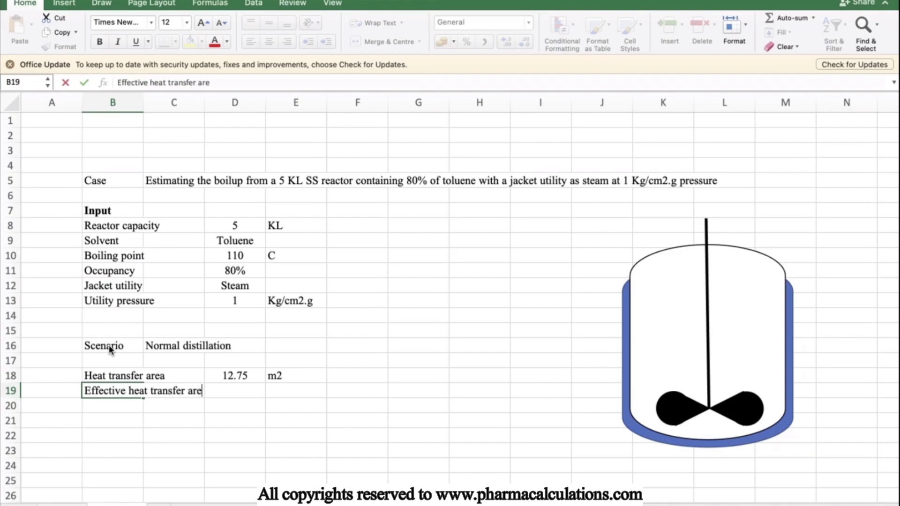
# - Calculate the effective heat transfer area in D19 as heat transfer area times occupancy with =D18*D11
pyautogui.press('Tab')
pyautogui.press('Tab')
pyautogui.write('=')
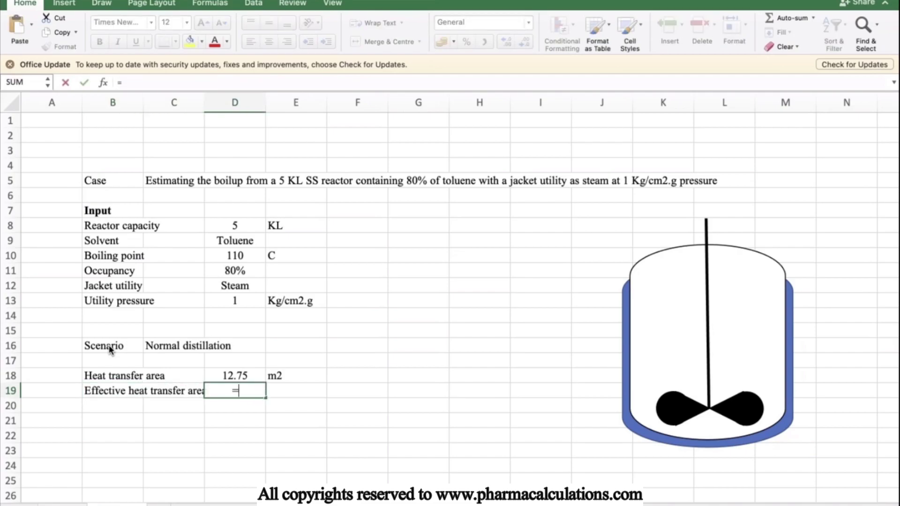
pyautogui.press('Up')
pyautogui.write('*')
pyautogui.press('Up')
pyautogui.press('Up')
pyautogui.press('Up')
pyautogui.press('Up')
pyautogui.press('Up')
pyautogui.press('Up')
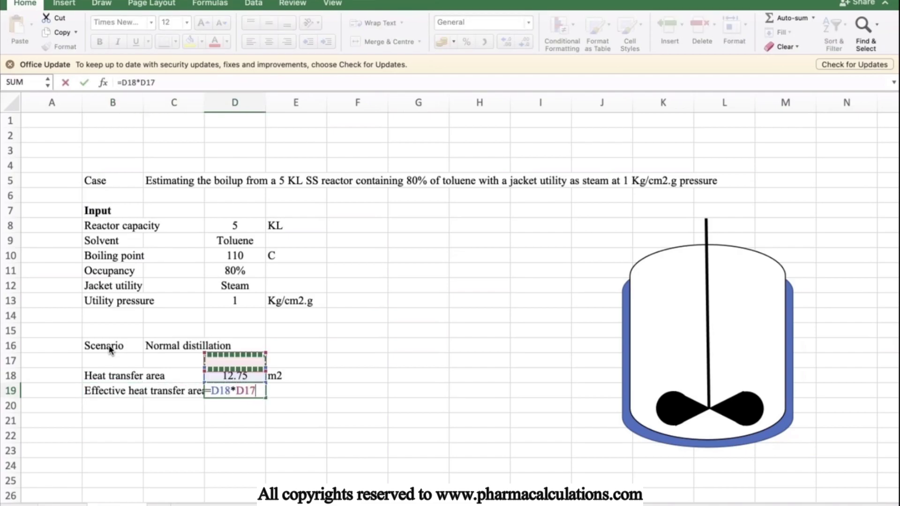
pyautogui.press('Up')
pyautogui.press('Up')
pyautogui.press('Return')
# - Enter the unit m2 in E19 and widen column C slightly so the effective heat transfer area label fits
pyautogui.press('Up')
pyautogui.press('Right')
pyautogui.write('m2')
pyautogui.press('Return')
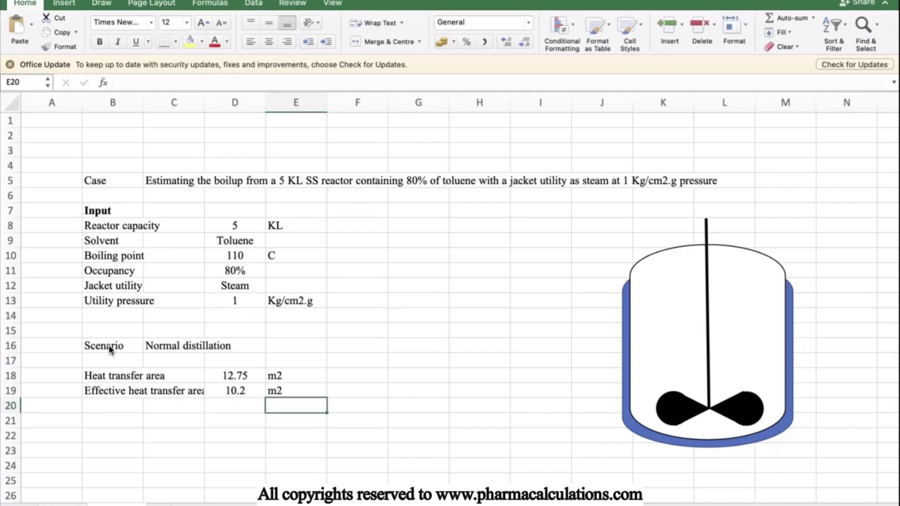
pyautogui.moveTo(204, 108); pyautogui.dragTo(212, 110)
# - Add a "Jacket temperature" entry in row 21 with the value 120 in D21 and the unit C in E21
pyautogui.press('Left')
pyautogui.press('Left')
pyautogui.press('Left')
pyautogui.press('Down')
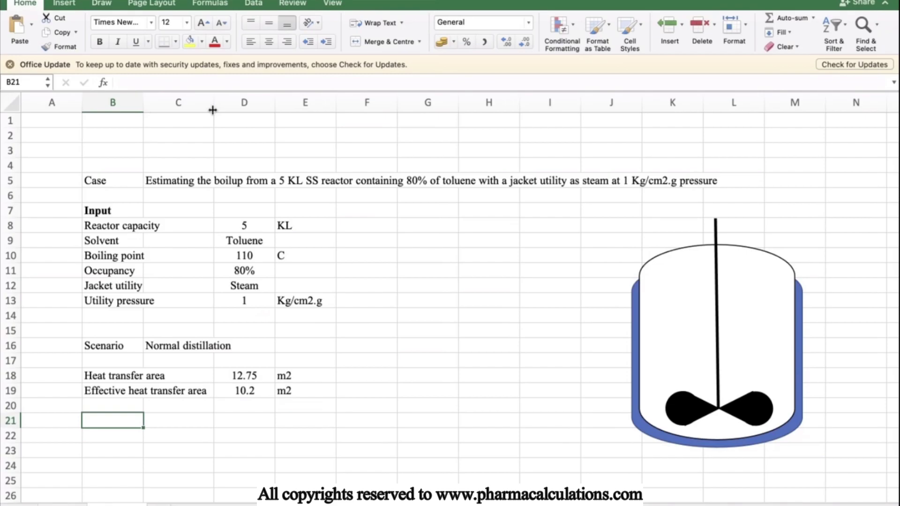
pyautogui.write('S')
pyautogui.press('BackSpace')
pyautogui.write('Jack')
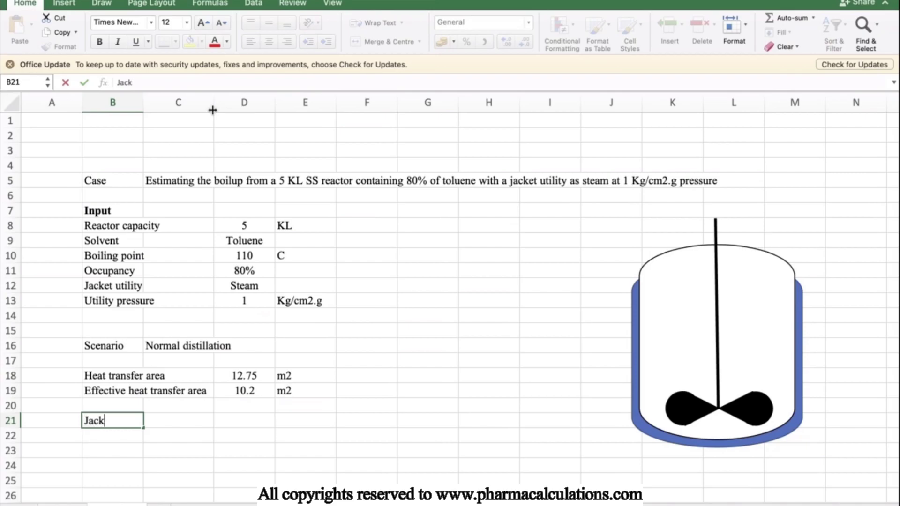
pyautogui.write('et temperature')
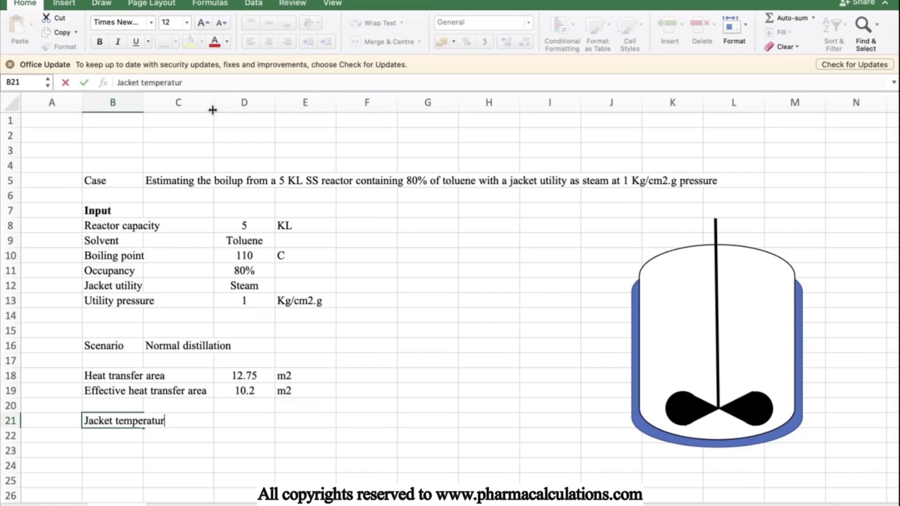
pyautogui.press('Tab')
pyautogui.press('Tab')
pyautogui.write('120')
pyautogui.press('Tab')
pyautogui.write('C')
pyautogui.press('Return')
pyautogui.press('Left')
pyautogui.press('Left')
pyautogui.press('Left')
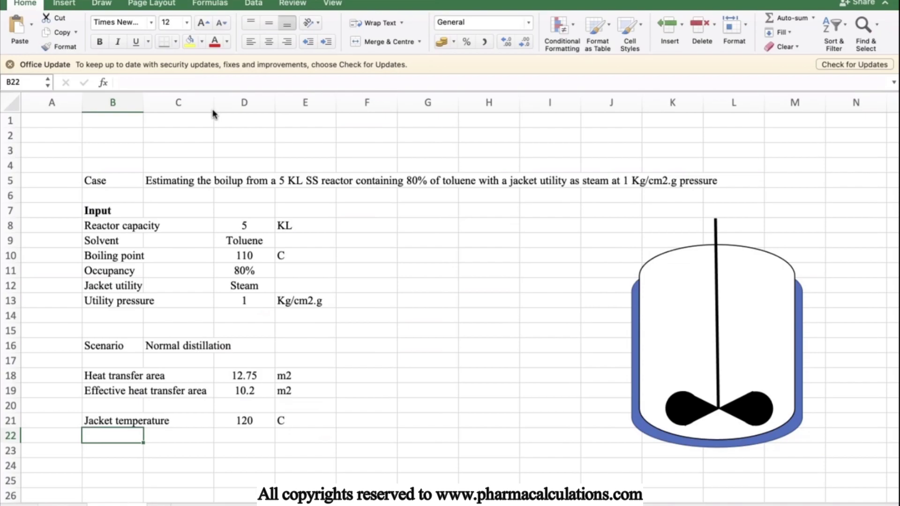
# - Enter the note "If both tge fluid during heat transfer are in gas phase, then LMTD = dT" in B22
pyautogui.write('If')
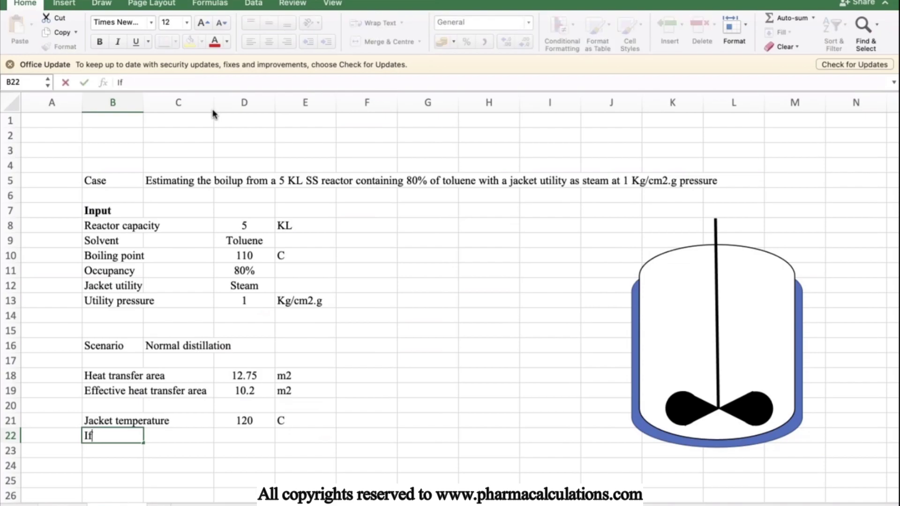
pyautogui.write(' both tge fl')
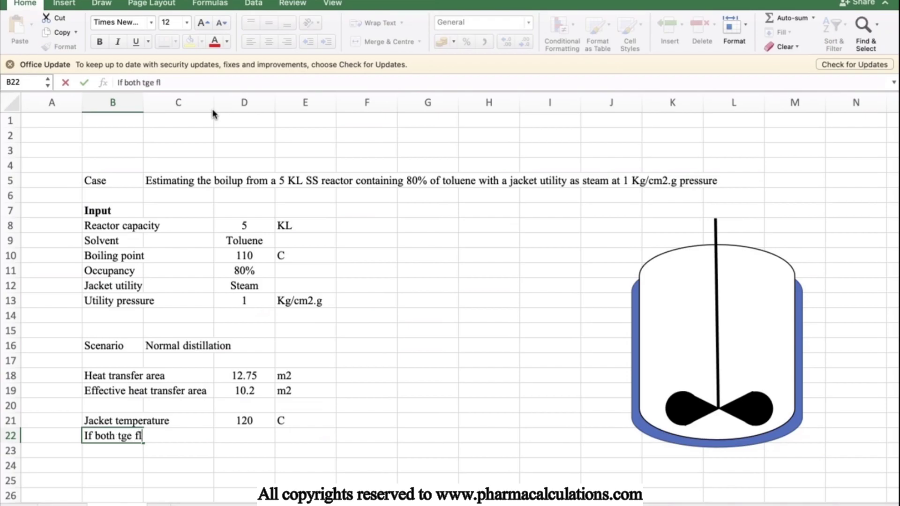
pyautogui.write('uid during ')
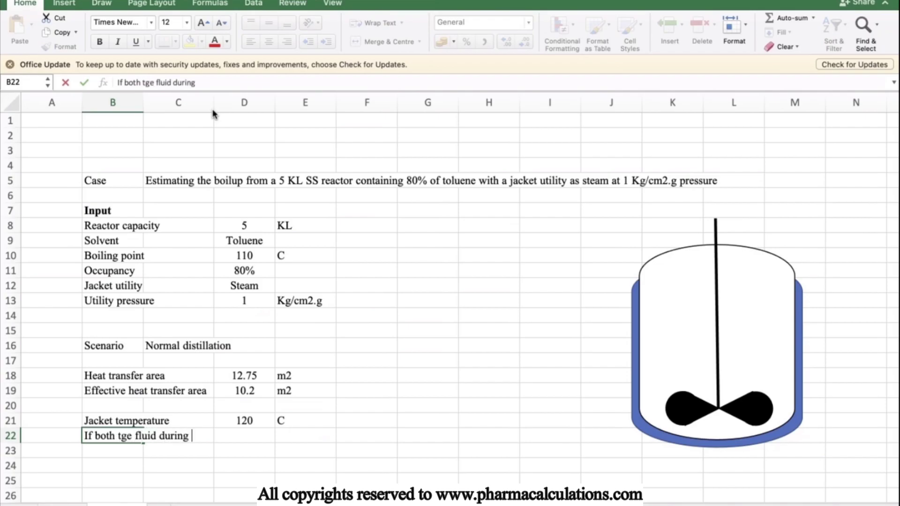
pyautogui.write('heat transfer')
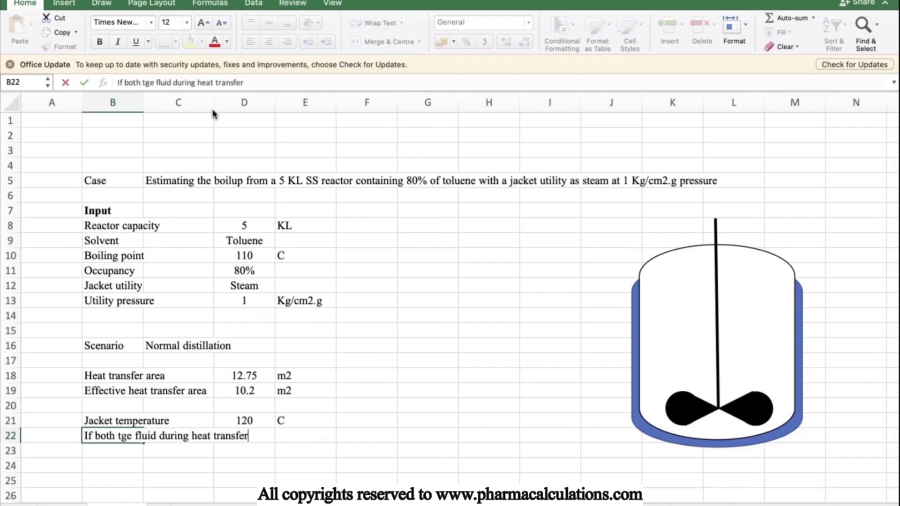
pyautogui.write(' are in gas p')
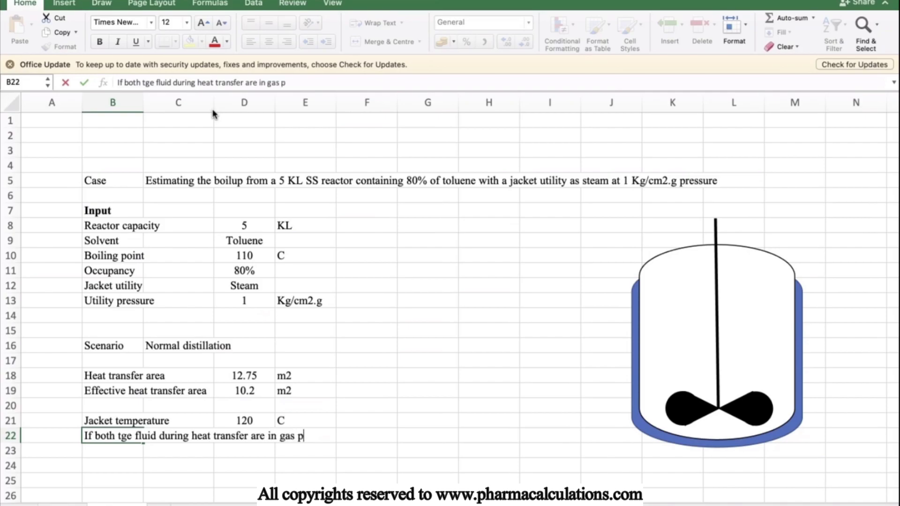
pyautogui.write('hase, then LMTD = dT')
pyautogui.press('Return')
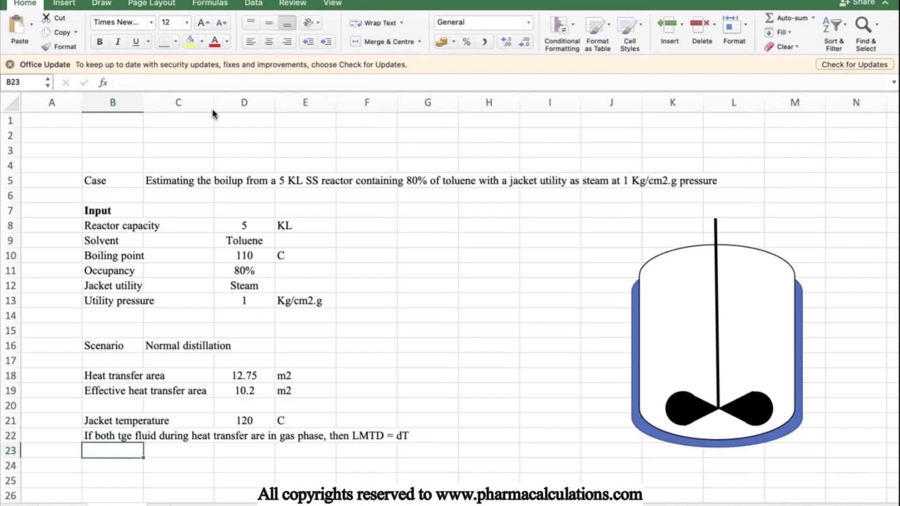
# - Add an "LMTD / dT" entry in row 24 with the formula =D21-D10 in D24 and the unit C in E24
pyautogui.press('Return')
pyautogui.write('LMTD / ')
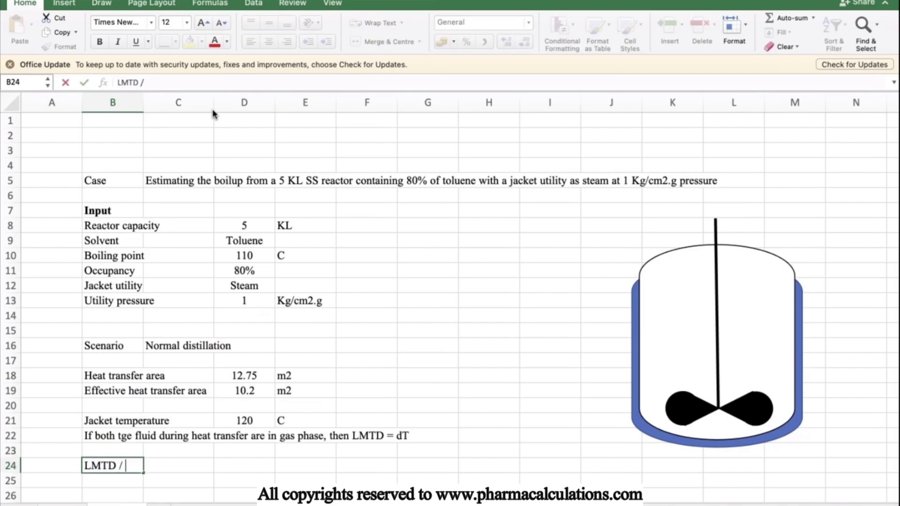
pyautogui.write('dT')
pyautogui.press('Tab')
pyautogui.press('Tab')
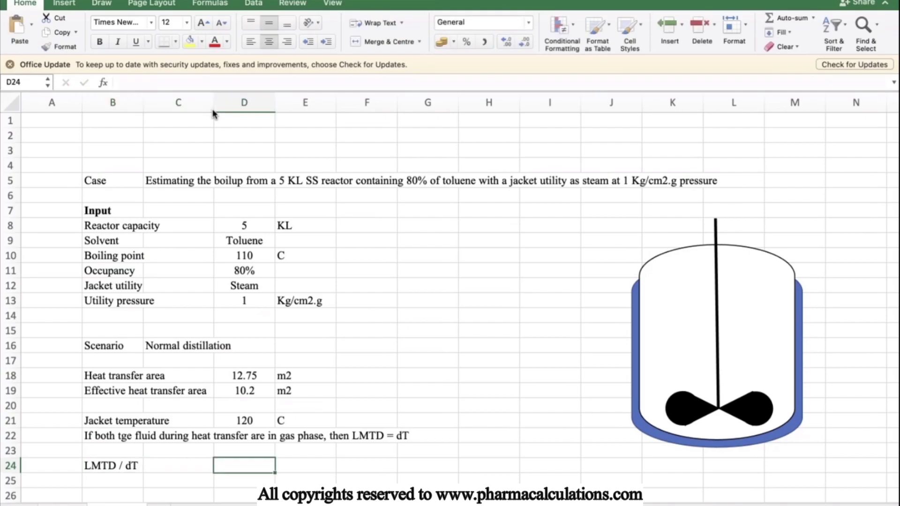
pyautogui.write('=D21-')
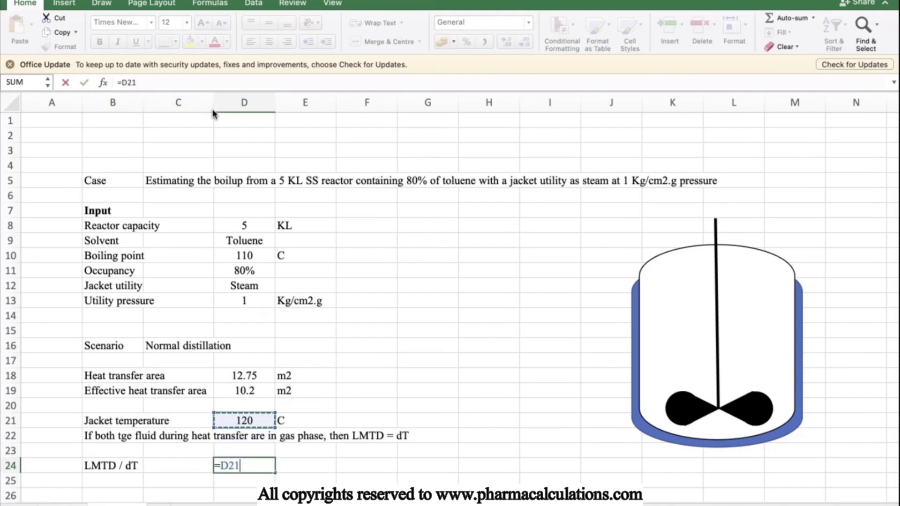
pyautogui.click(248, 256)
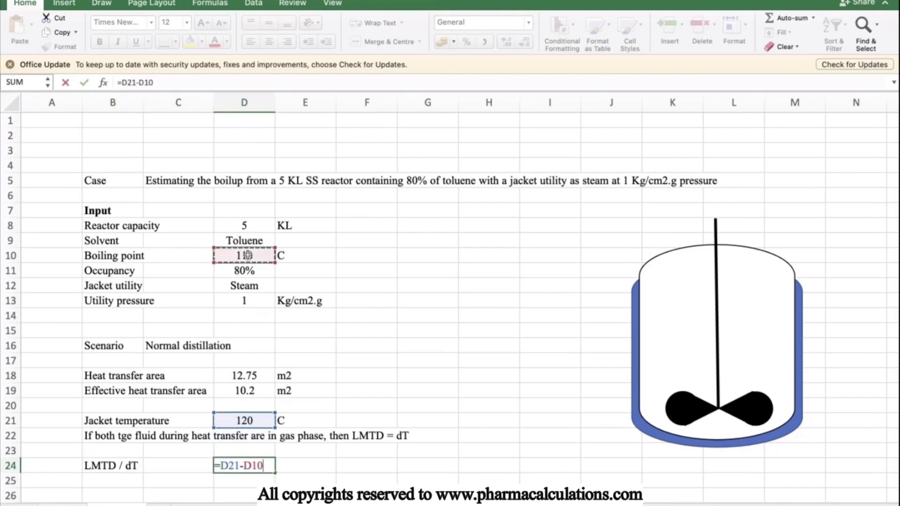
pyautogui.press('Return')
pyautogui.press('Up')
pyautogui.press('Right')
pyautogui.write('C')
pyautogui.press('Return')
pyautogui.press('Left')
pyautogui.press('Left')
pyautogui.press('Left')
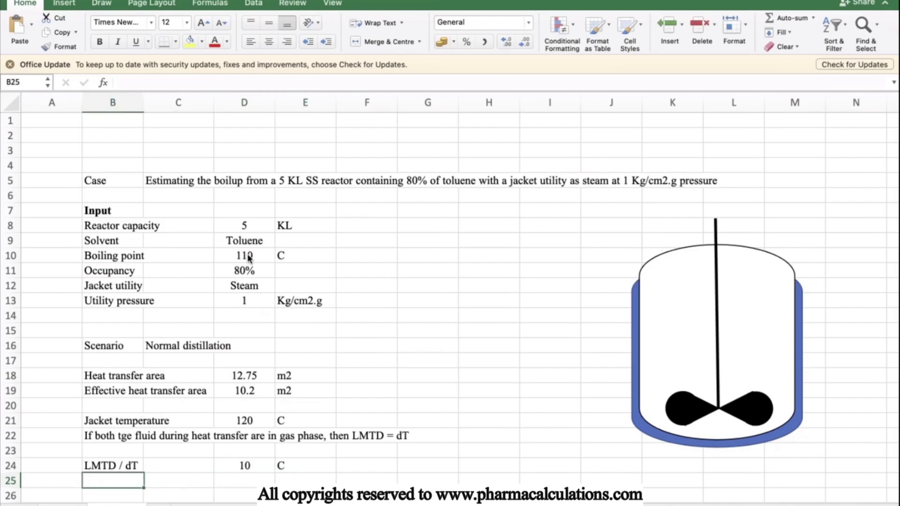
# - Add a "Demand" entry in row 26 with "M x Cp x dT / M x L / (M x Cp x dT + M x L)" in D26, widening column D to fit
pyautogui.scroll(-1, 274, 311)
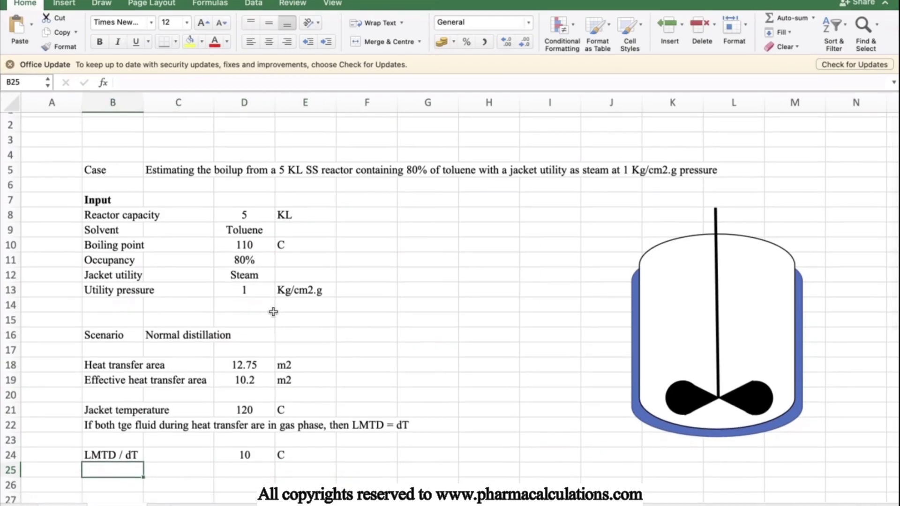
pyautogui.scroll(-2, 273, 311)
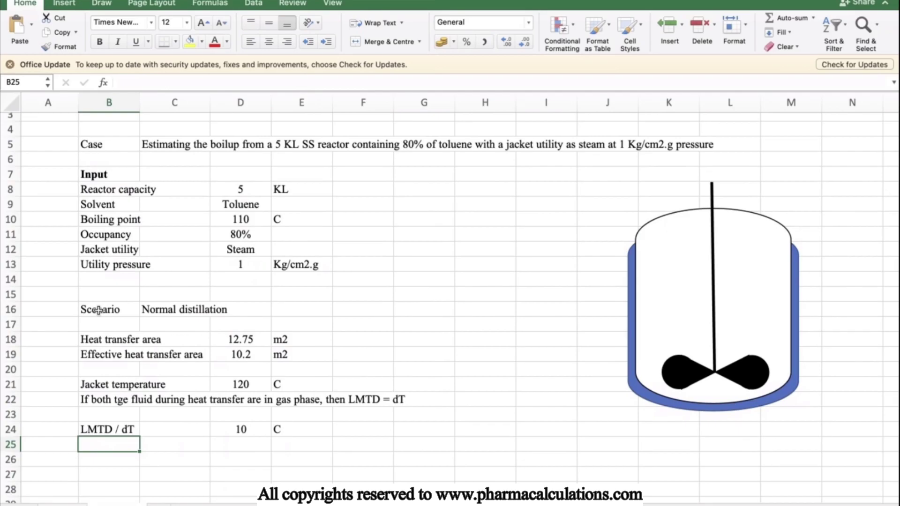
pyautogui.press('Down')
pyautogui.write('Demand')
pyautogui.press('Tab')
pyautogui.press('Tab')
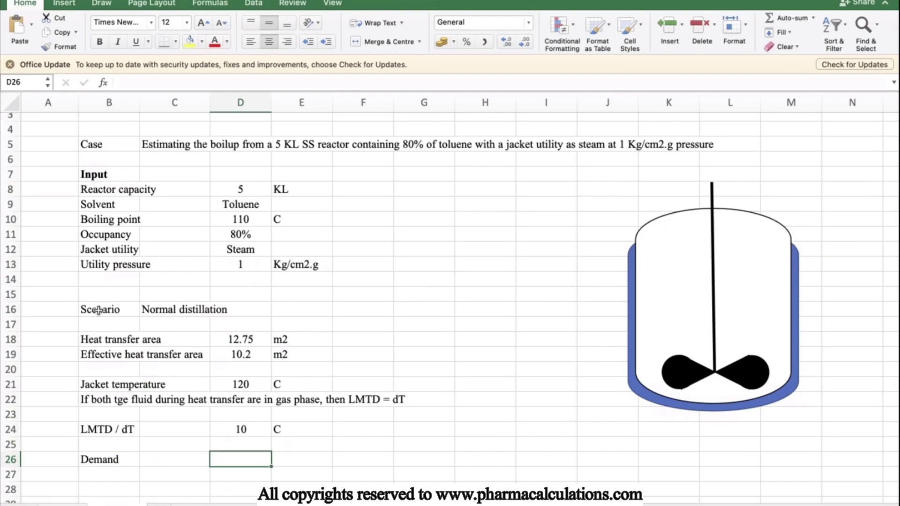
pyautogui.write('M x Cp x')
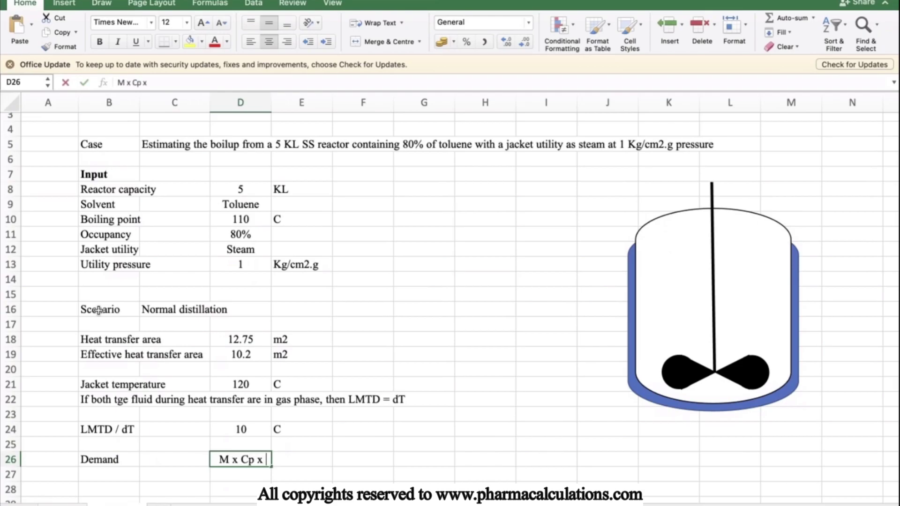
pyautogui.write(' dT / M x L')
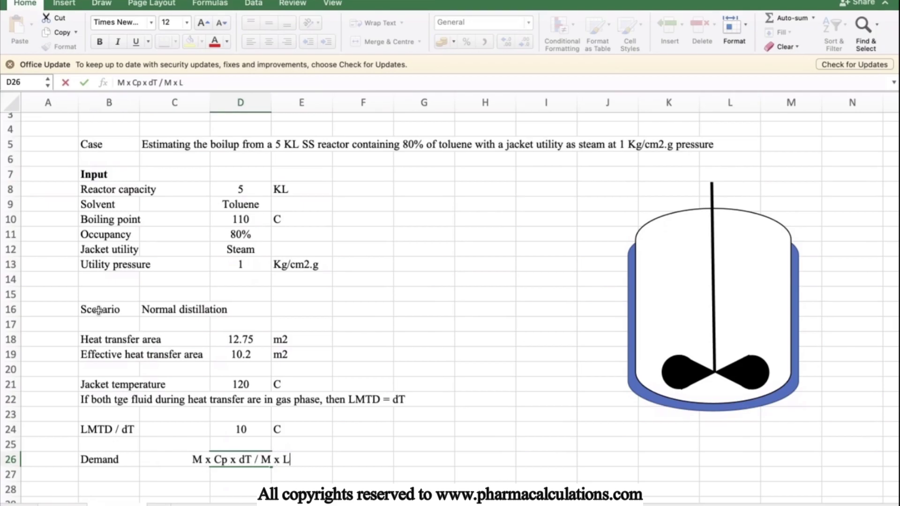
pyautogui.write(' / (')
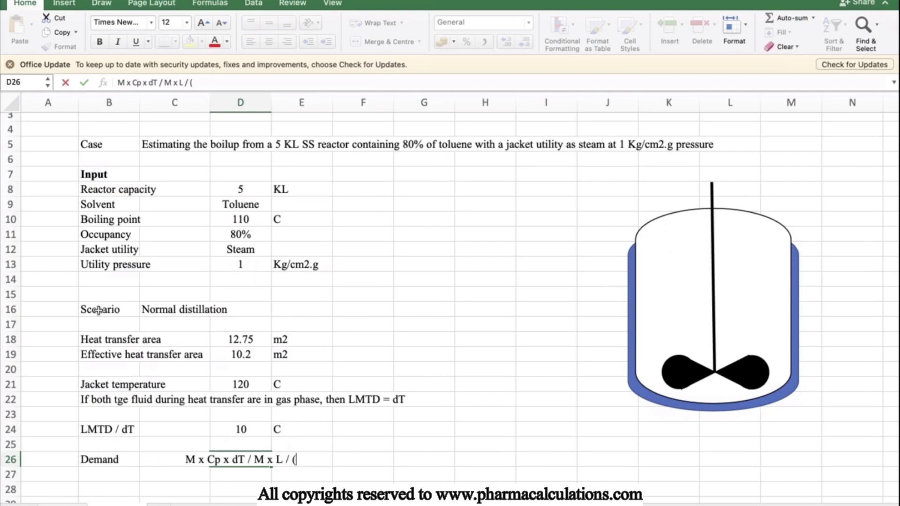
pyautogui.write('M x Cp ')
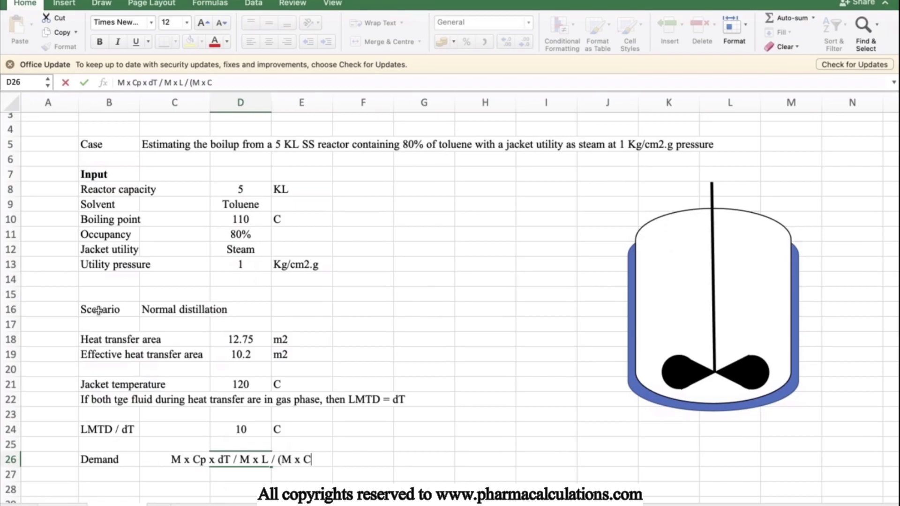
pyautogui.write('x d')
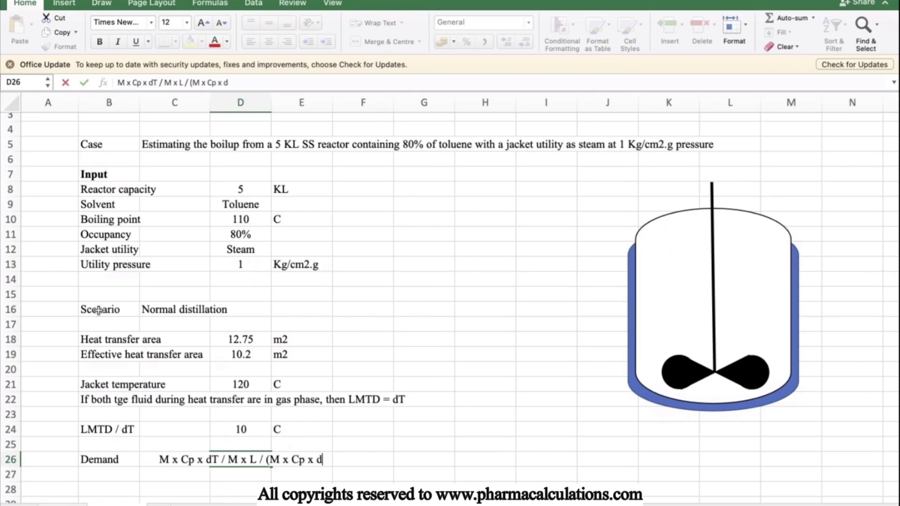
pyautogui.write('T + M')
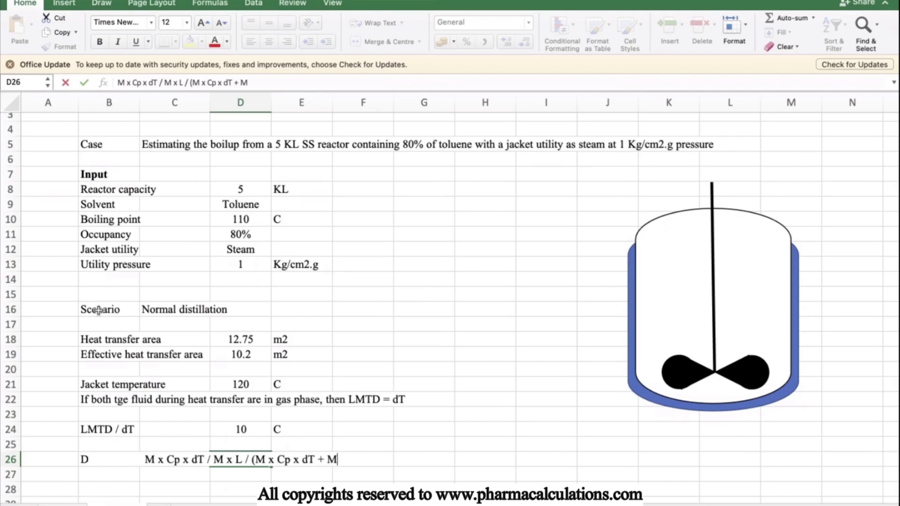
pyautogui.write(' x L)')
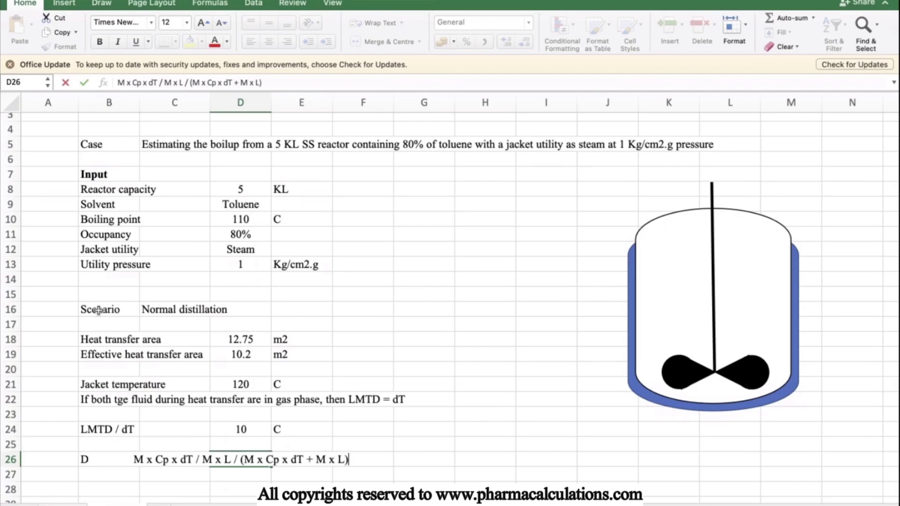
pyautogui.press('Return')
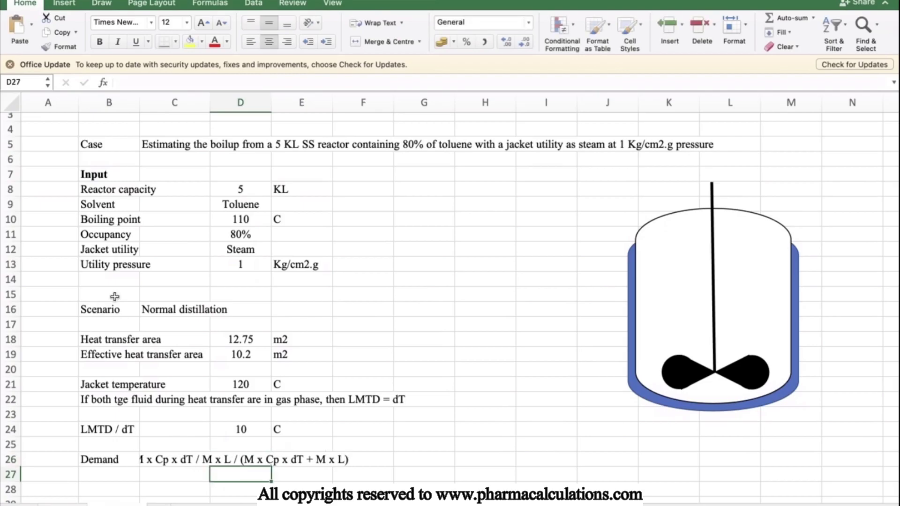
pyautogui.moveTo(272, 104); pyautogui.dragTo(331, 104)
# - Add a "Supply" entry in row 27 with the expression "U x A x LMTD" in D27
pyautogui.click(108, 468)
pyautogui.write('Supply')
pyautogui.press('Tab')
pyautogui.press('Tab')
pyautogui.write('U x A x LMTD')
pyautogui.press('Return')
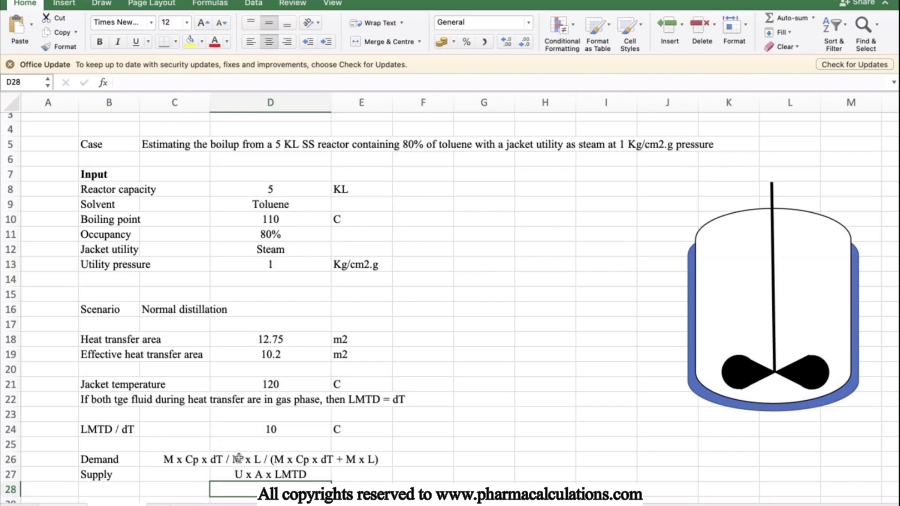
# - Add a second "Demand" entry in row 29 with the expression "M x L" in D29
pyautogui.scroll(-3, 239, 458)
pyautogui.click(121, 452)
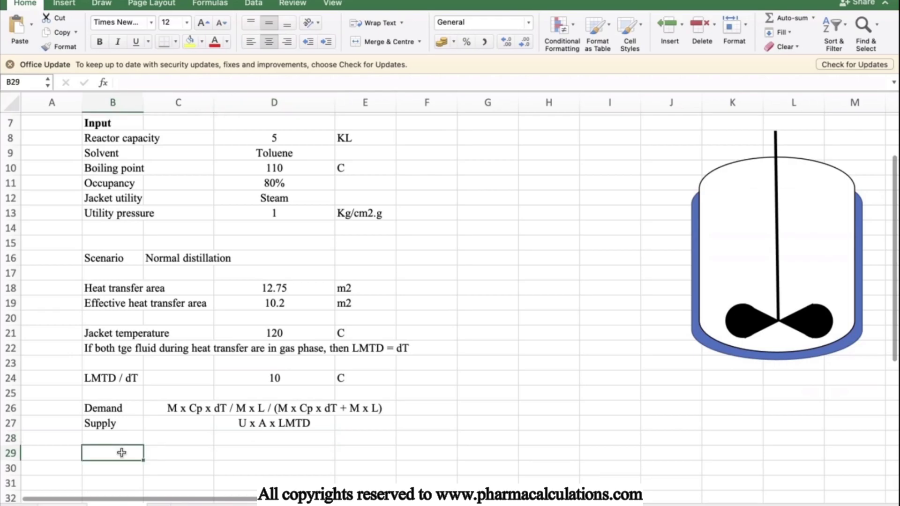
pyautogui.write('Demand')
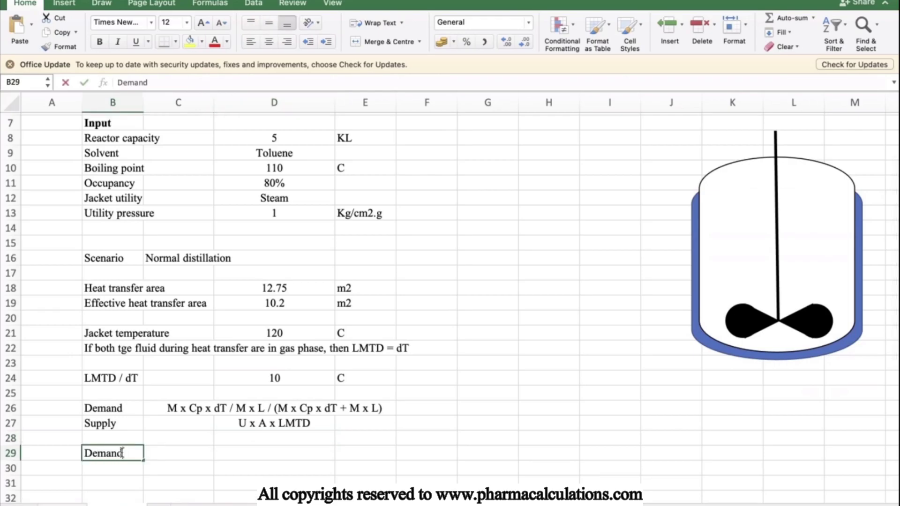
pyautogui.press('Tab')
pyautogui.press('Tab')
pyautogui.write('M x L')
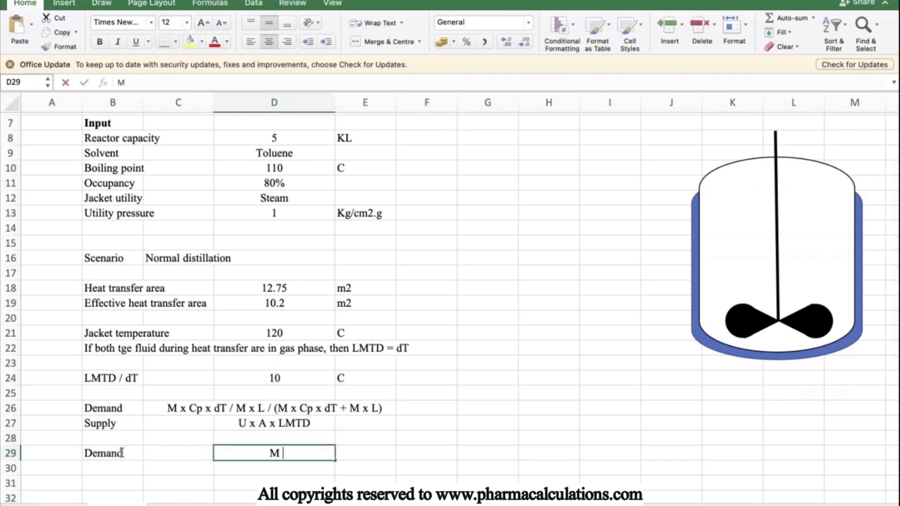
pyautogui.press('Return')
# - Add a "Latent heat of toluene" entry in row 30 with the value 90 in D30 and the unit Kcal/Kg in E30
pyautogui.press('Left')
pyautogui.press('Left')
pyautogui.write('Latent he')
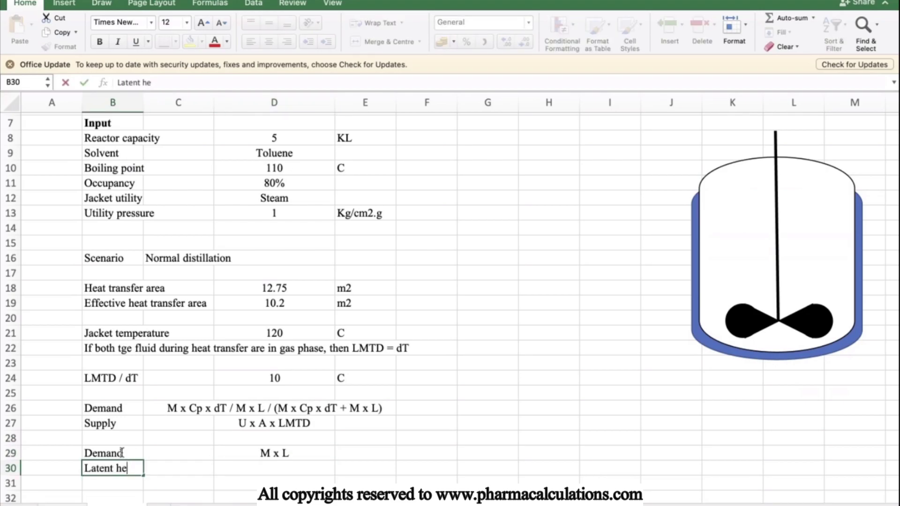
pyautogui.write('at of toluene')
pyautogui.press('Right')
pyautogui.press('Right')
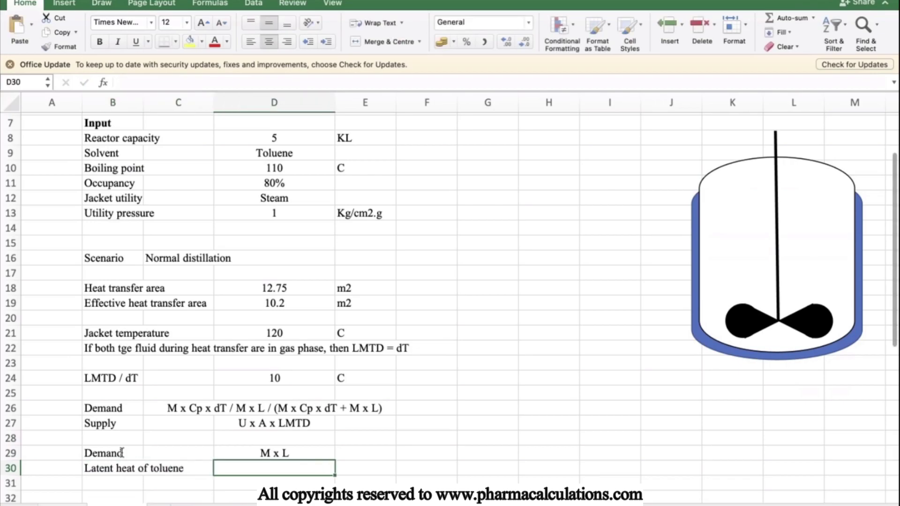
pyautogui.write('90')
pyautogui.press('Right')
pyautogui.write('Kcal/Kg')
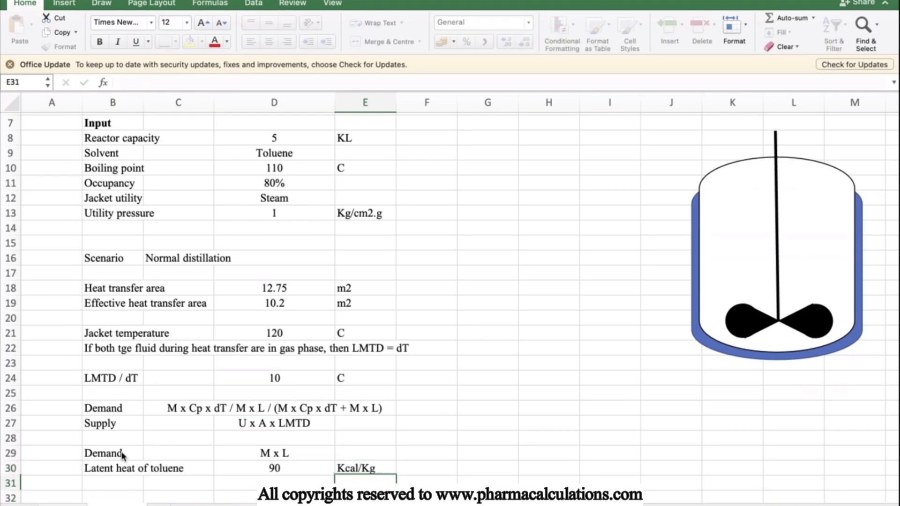
pyautogui.press('Return')
# - Add a second "Supply" entry in row 32 with the expression "U x A x LMTD" in D32
pyautogui.press('Left')
pyautogui.press('Left')
pyautogui.press('Left')
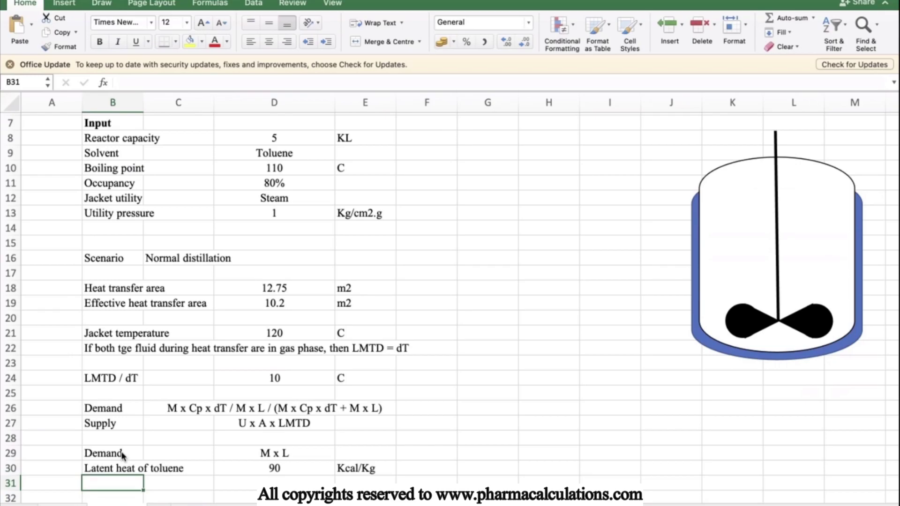
pyautogui.scroll(-3, 191, 424)
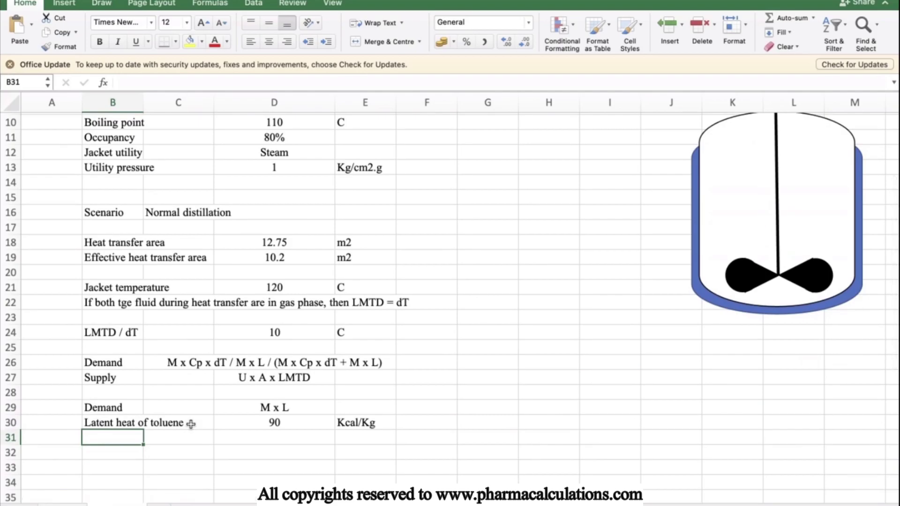
pyautogui.press('Down')
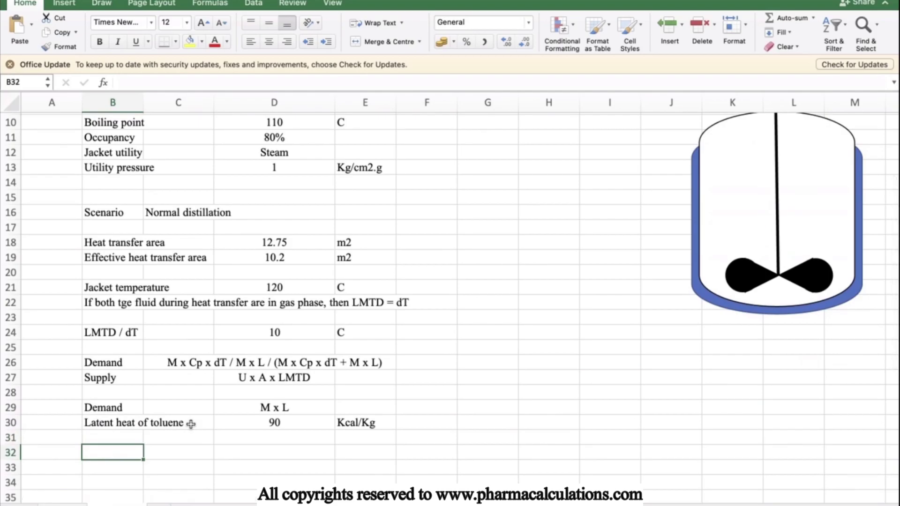
pyautogui.write('Supply')
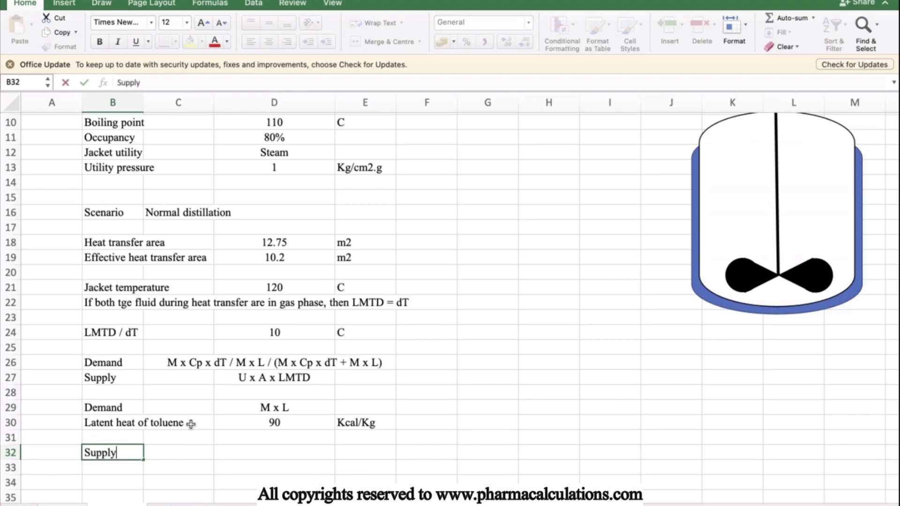
pyautogui.press('Tab')
pyautogui.press('Tab')
pyautogui.write('U x ')
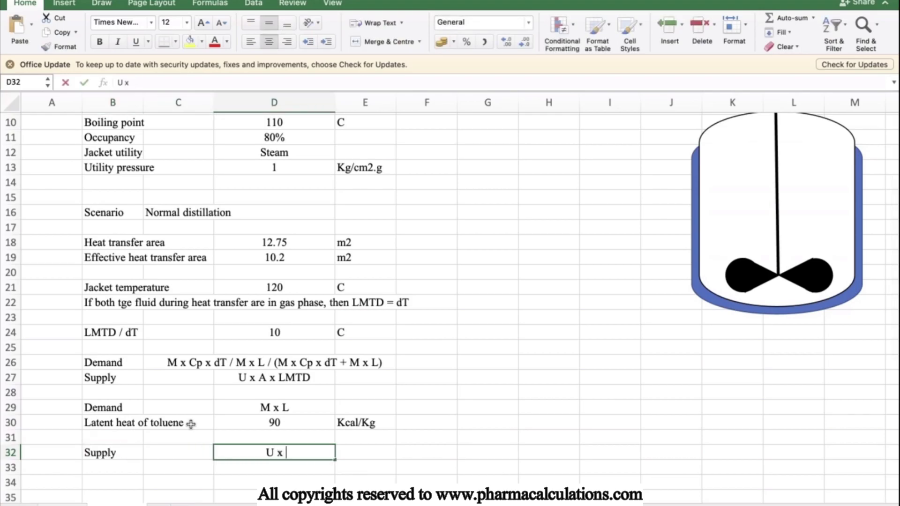
pyautogui.write('A x LMTD')
pyautogui.press('Return')
# - Add a "U (OHTC)" entry in row 33 with the value 250 in D33 and the unit Kcal/hr.m2.C in E33
pyautogui.press('Left')
pyautogui.press('Left')
pyautogui.write('U,')
pyautogui.press('BackSpace')
pyautogui.write('(OHTC)')
pyautogui.press('Return')
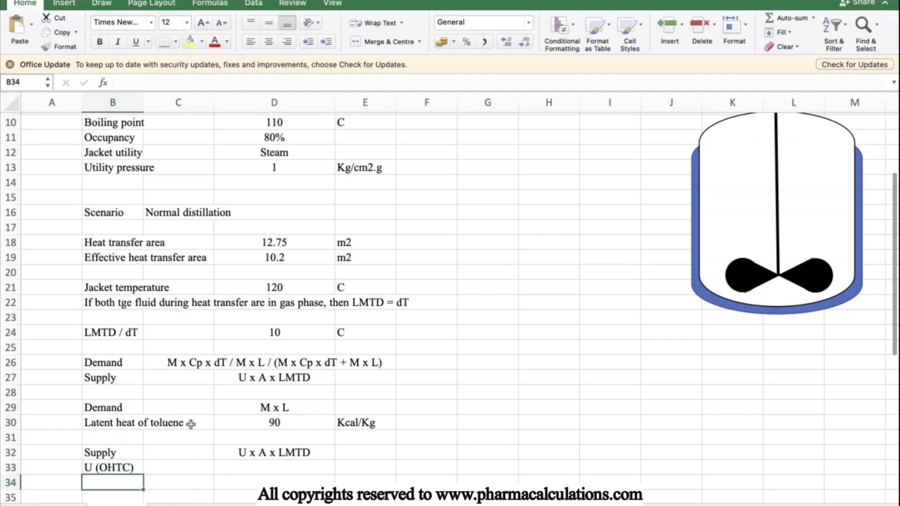
pyautogui.press('Up')
pyautogui.press('Right')
pyautogui.press('Right')
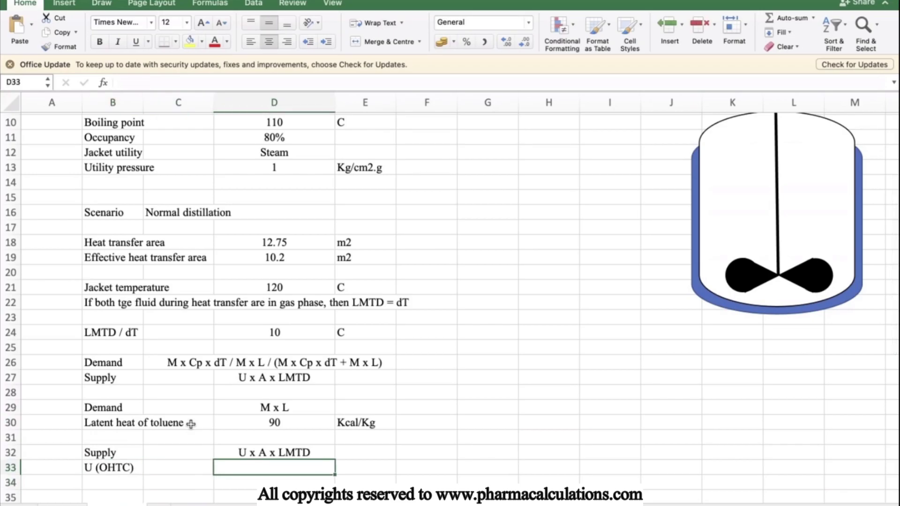
pyautogui.write('250')
pyautogui.press('Tab')
pyautogui.write('KCal/')
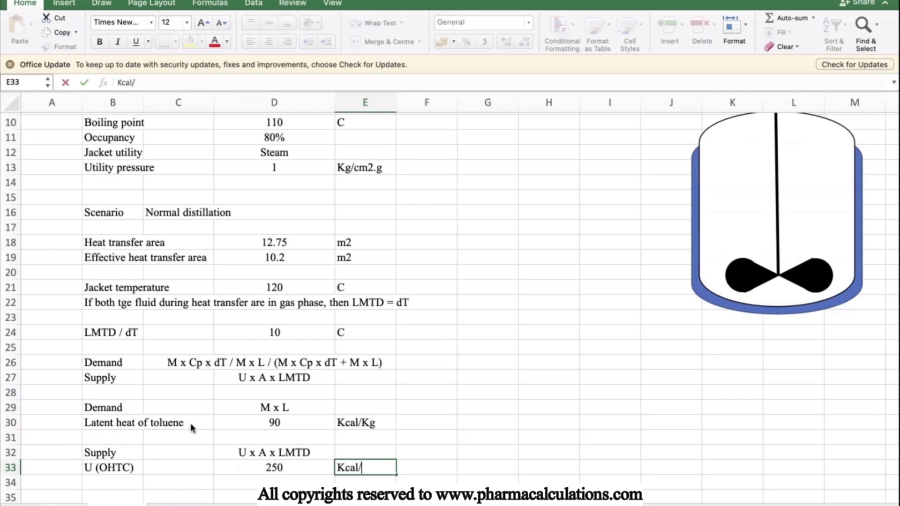
pyautogui.write('hr.m2.C')
pyautogui.press('Return')
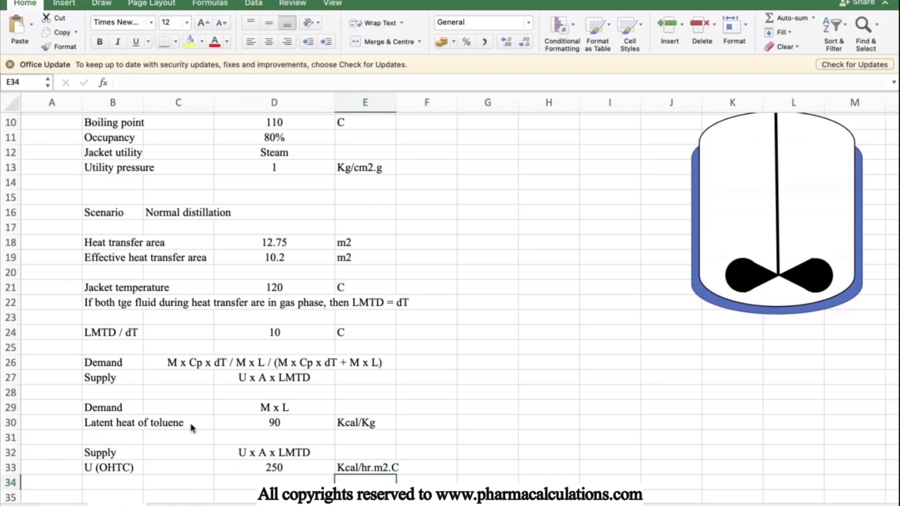
# - Add an "Area" entry in row 34 with D34 referencing the effective heat transfer area in D19 and the unit m2 in E34
pyautogui.press('Left')
pyautogui.press('Left')
pyautogui.press('Left')
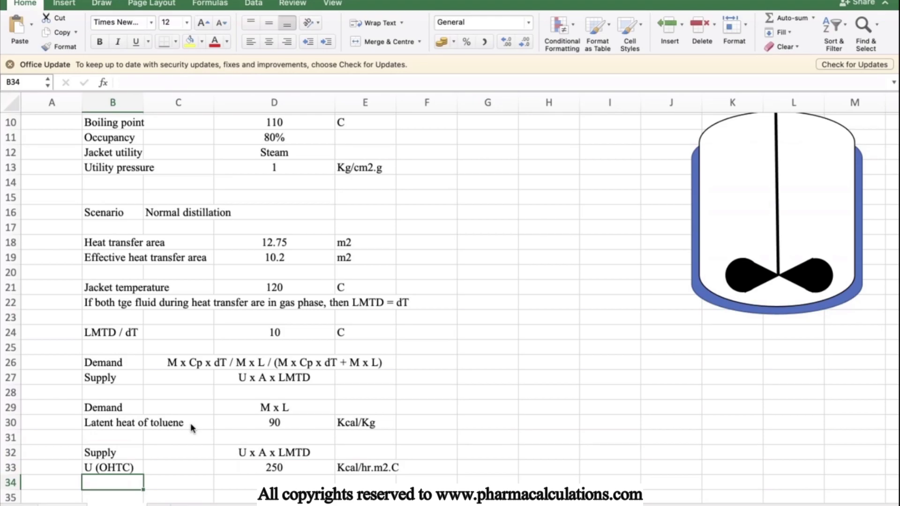
pyautogui.write('Area')
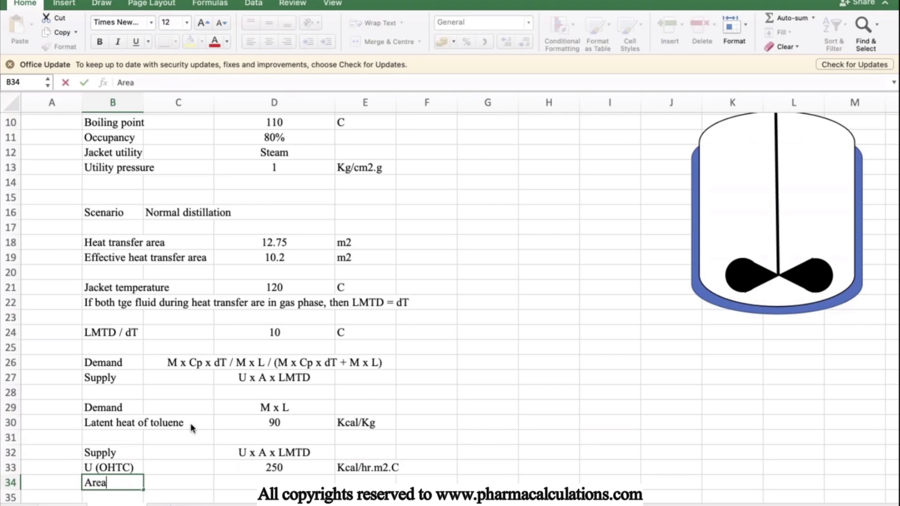
pyautogui.press('Right')
pyautogui.press('Right')
pyautogui.write('=')
pyautogui.press('Up')
pyautogui.press('Up')
pyautogui.press('Up')
pyautogui.press('Up')
pyautogui.press('Up')
pyautogui.press('Up')
pyautogui.press('Up')
pyautogui.press('Up')
pyautogui.press('Up')
pyautogui.press('Up')
pyautogui.press('Up')
pyautogui.press('Up')
pyautogui.press('Up')
pyautogui.press('Up')
pyautogui.press('Up')
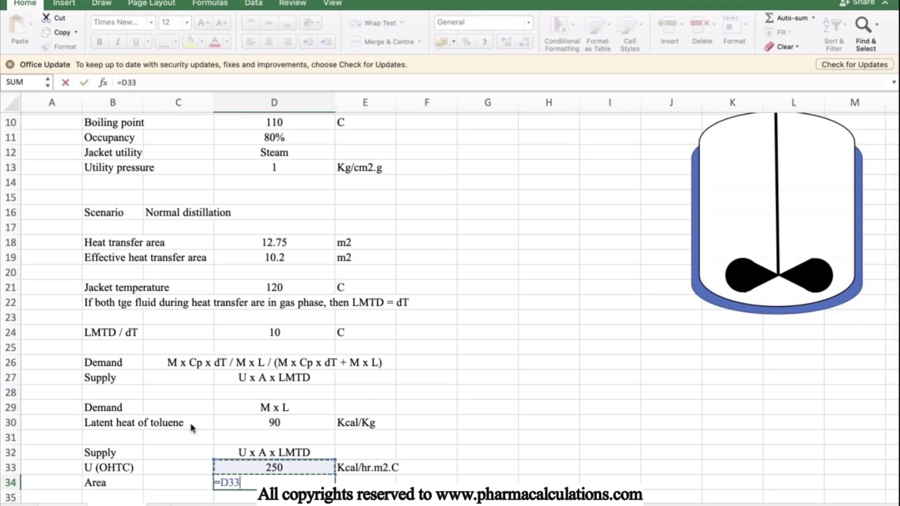
pyautogui.press('Tab')
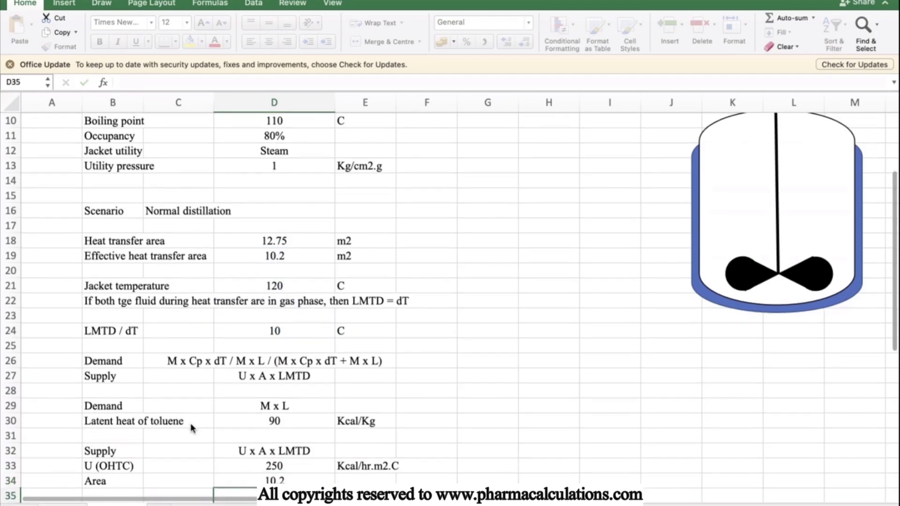
pyautogui.write('m2')
pyautogui.press('Return')
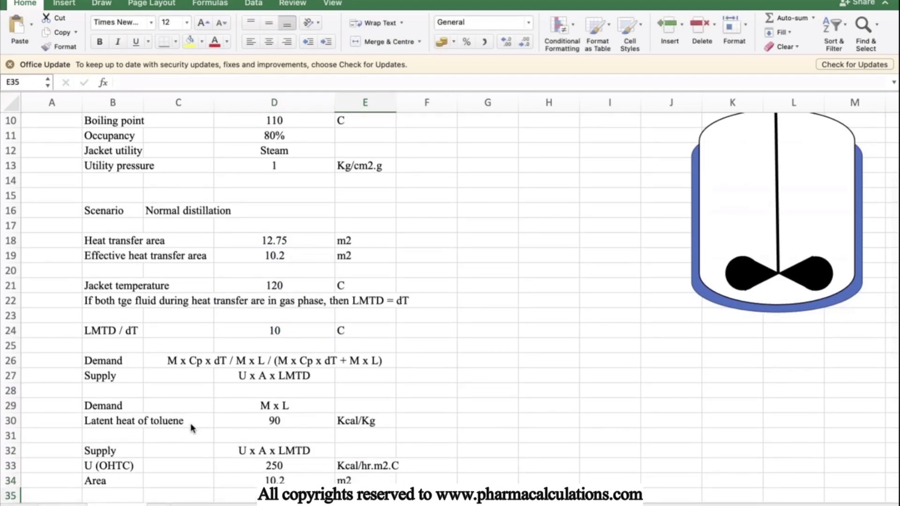
# - Enter the label "LMTD (dT)" in B35 below the area entry
pyautogui.press('Left')
pyautogui.press('Left')
pyautogui.press('Left')
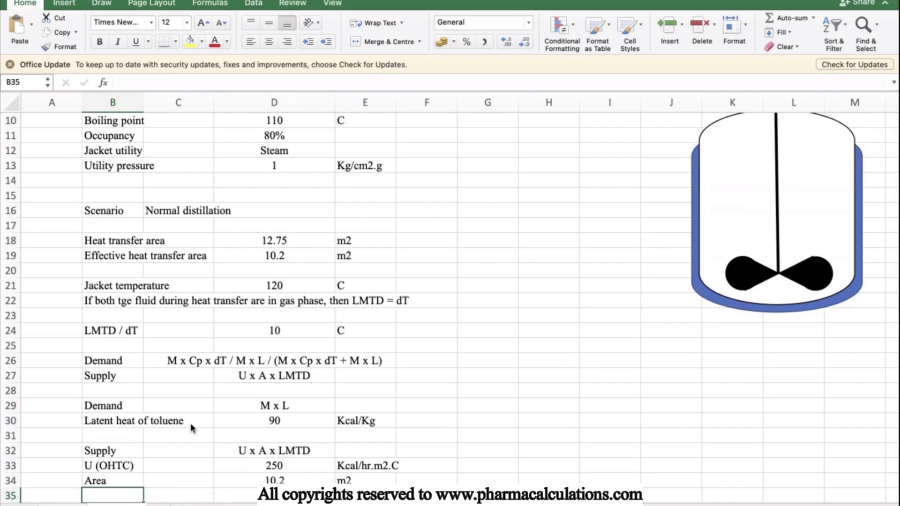
pyautogui.write('LMTD ')
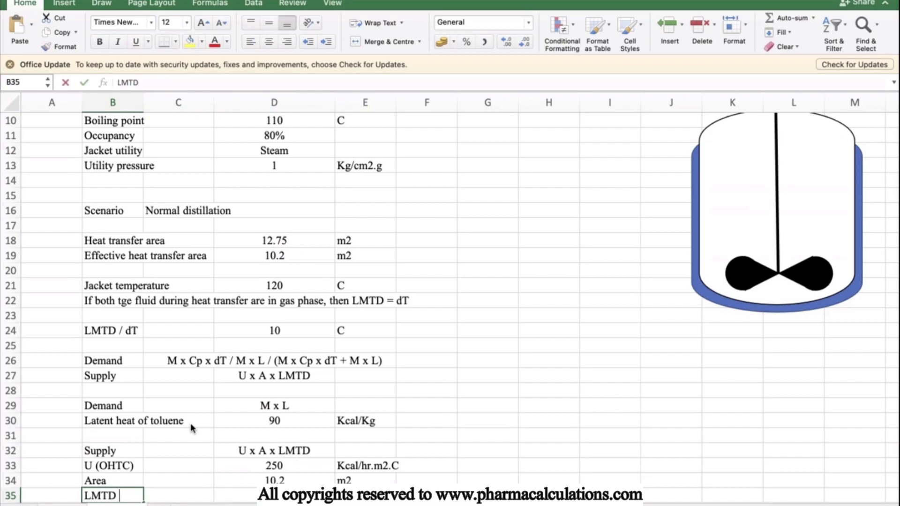
pyautogui.write('(dT)')
pyautogui.press('Return')
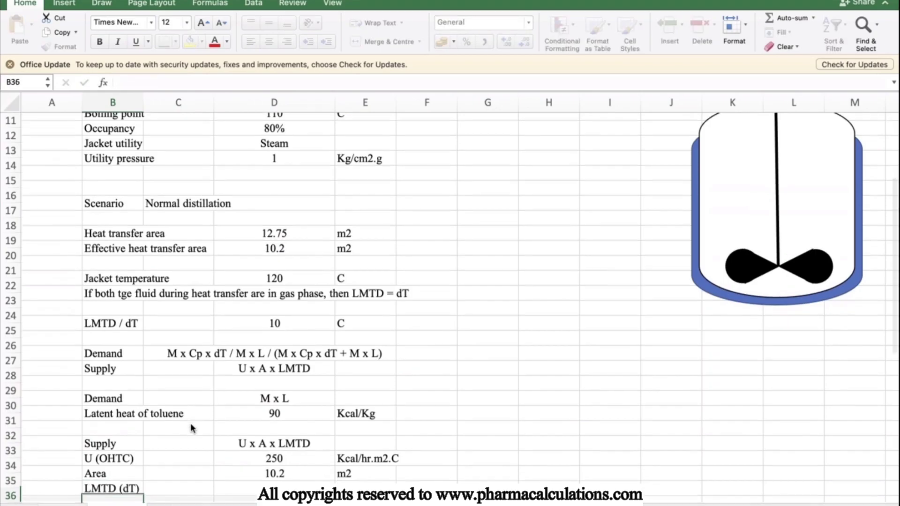
# - Complete the LMTD (dT) row 35 with D35 referencing the LMTD / dT value in D24 and the unit C in E35
pyautogui.press('Up')
pyautogui.press('Right')
pyautogui.press('Right')
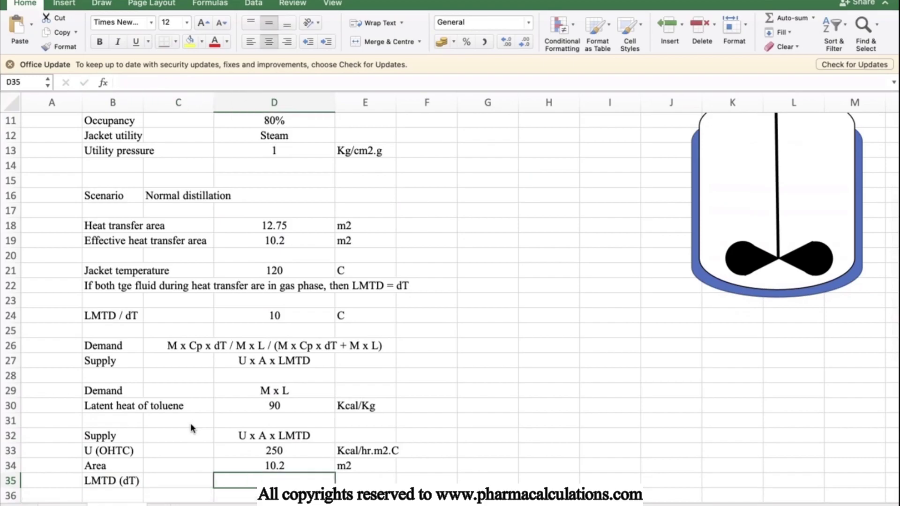
pyautogui.write('=')
pyautogui.click(293, 315)
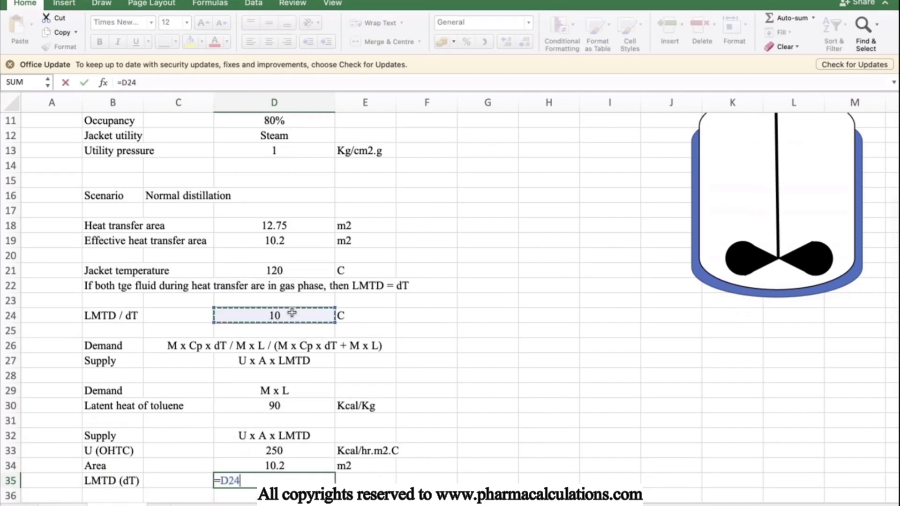
pyautogui.press('Return')
pyautogui.press('Up')
pyautogui.press('Right')
pyautogui.write('C')
pyautogui.press('Return')
# - Add a "Supply" entry in row 36 with D36 multiplying the LMTD in D35, the area in D34 and the U value in D33
pyautogui.press('Left')
pyautogui.press('Left')
pyautogui.press('Left')
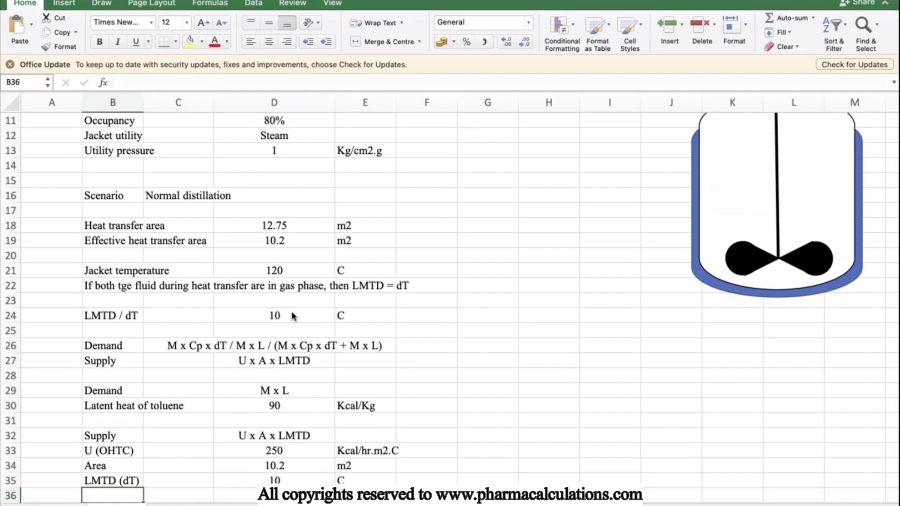
pyautogui.write('Supply')
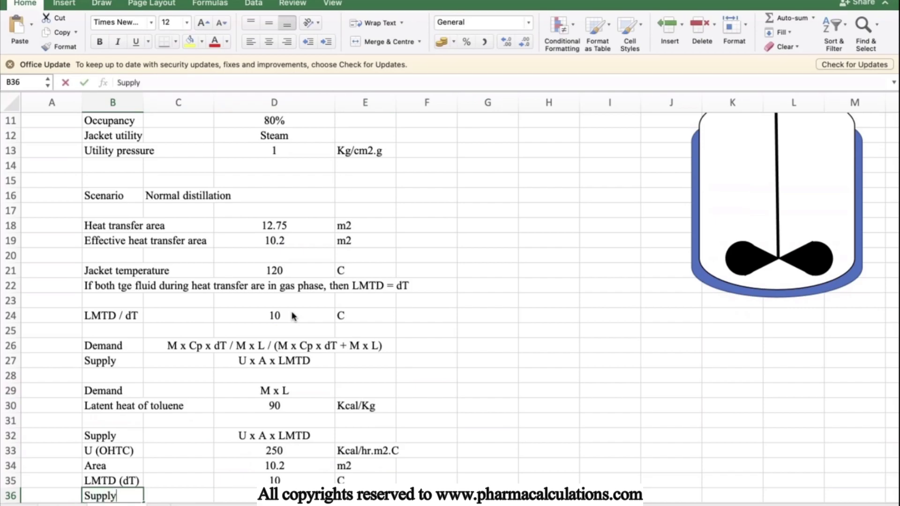
pyautogui.press('Right')
pyautogui.press('Right')
pyautogui.write('=')
pyautogui.press('Up')
pyautogui.write('*')
pyautogui.press('Up')
pyautogui.press('Up')
pyautogui.write('*')
pyautogui.press('Up')
pyautogui.press('Up')
pyautogui.press('Up')
pyautogui.press('Return')
# - Enter the unit Kcal/hr in E36 for the calculated supply
pyautogui.press('Right')
pyautogui.press('Up')
pyautogui.write('Kcal/hr.m2.C')
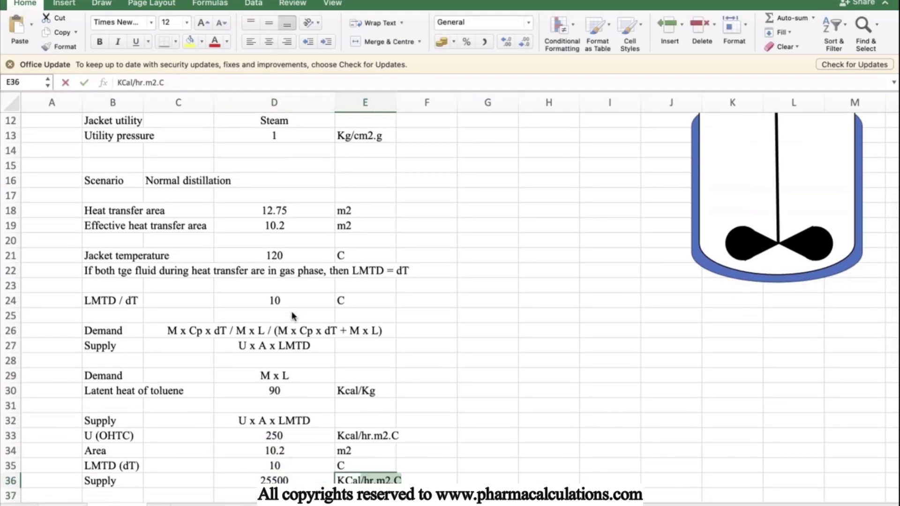
pyautogui.hotkey('shift', 'Left')
pyautogui.hotkey('shift', 'Left')
pyautogui.hotkey('shift', 'Left')
pyautogui.hotkey('shift', 'Left')
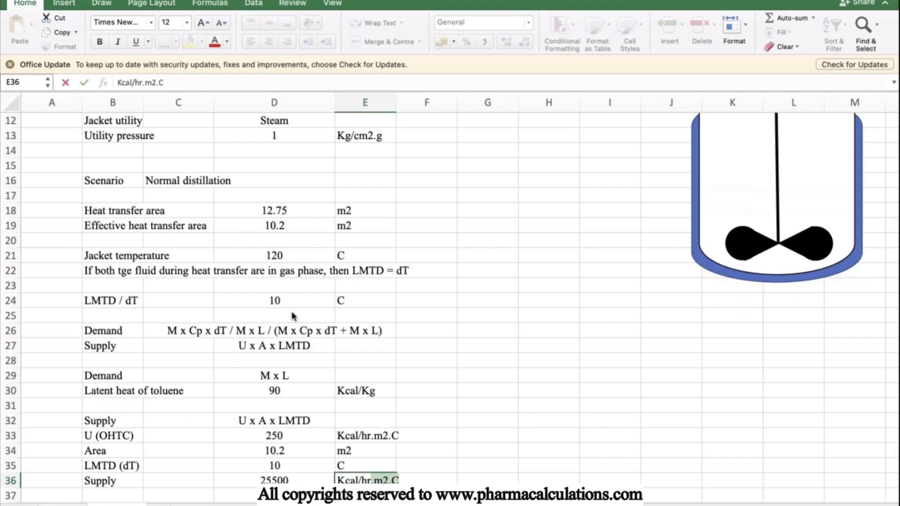
pyautogui.press('BackSpace')
pyautogui.press('Return')
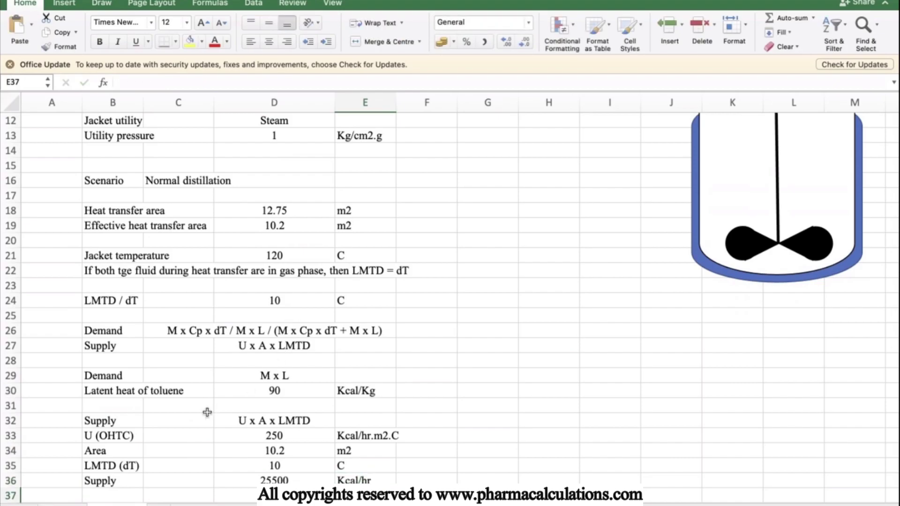
# - Enter the note "Performing energy balance, Demand = Supply" in B38
pyautogui.scroll(-3, 206, 411)
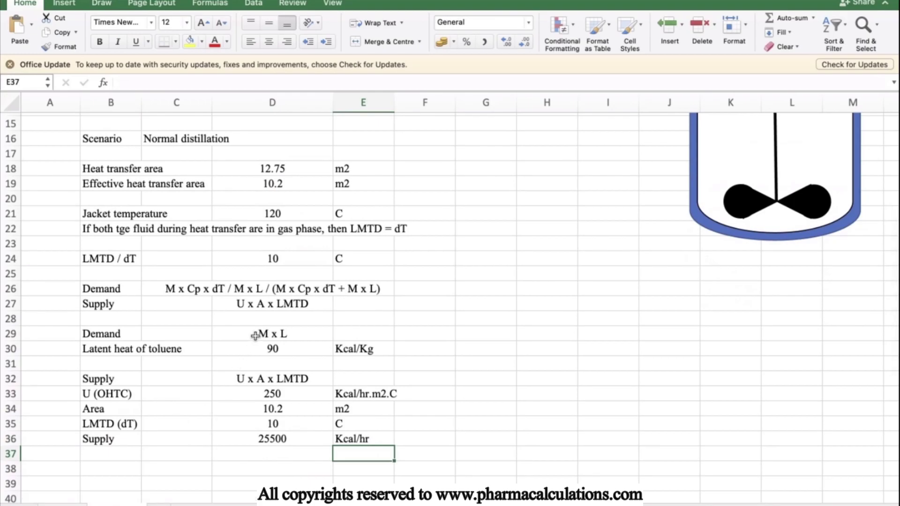
pyautogui.scroll(-2, 277, 382)
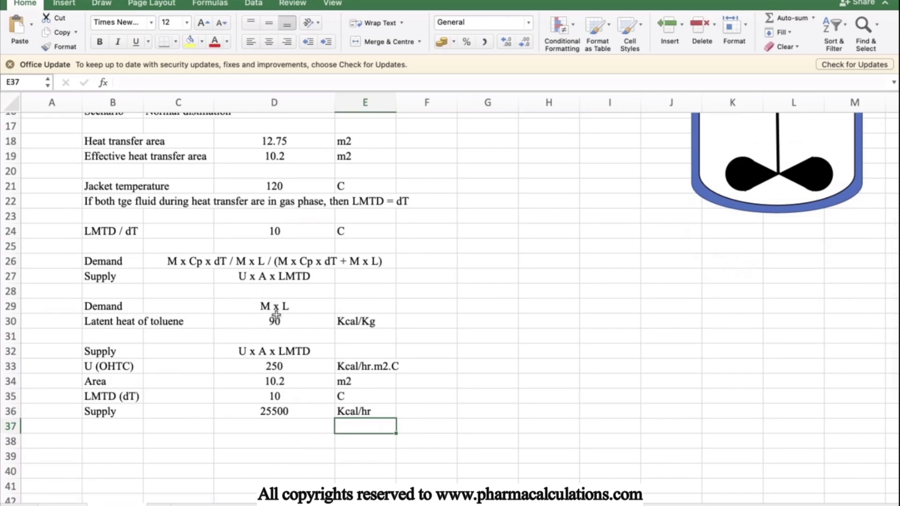
pyautogui.click(121, 441)
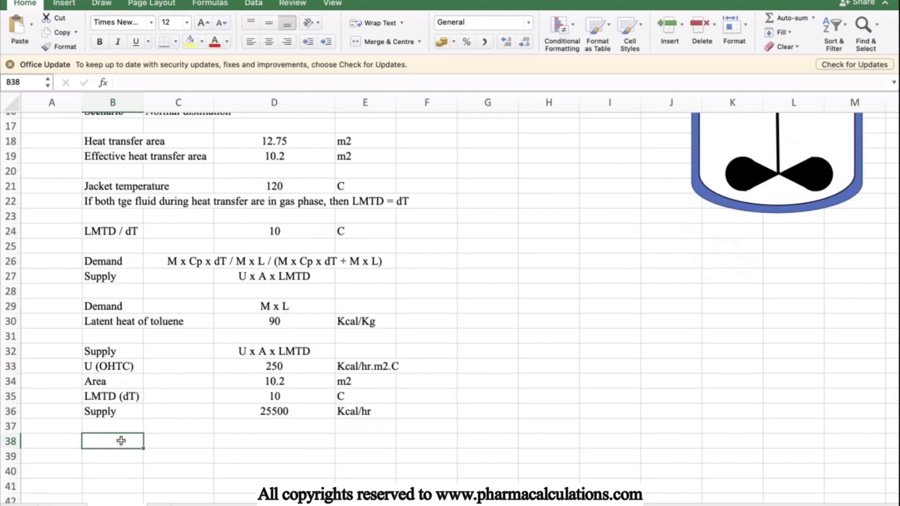
pyautogui.write('Performi')
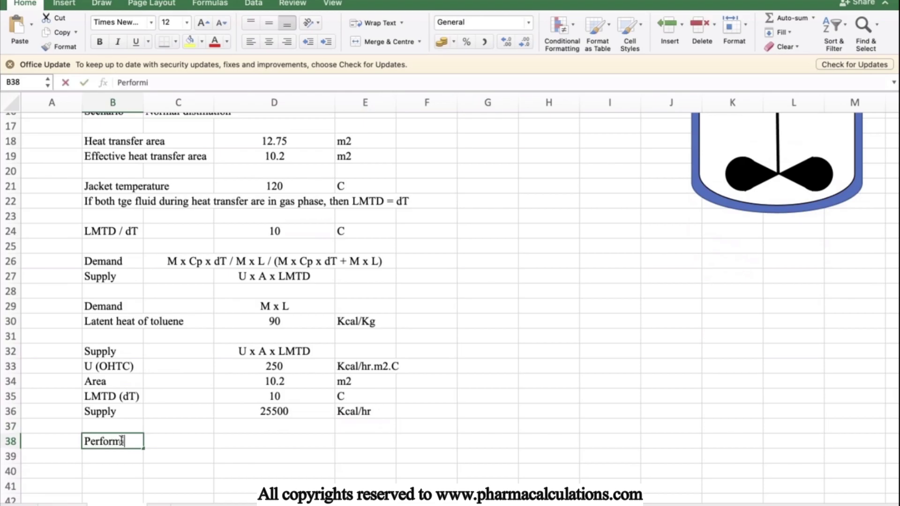
pyautogui.write('ng energy bal')
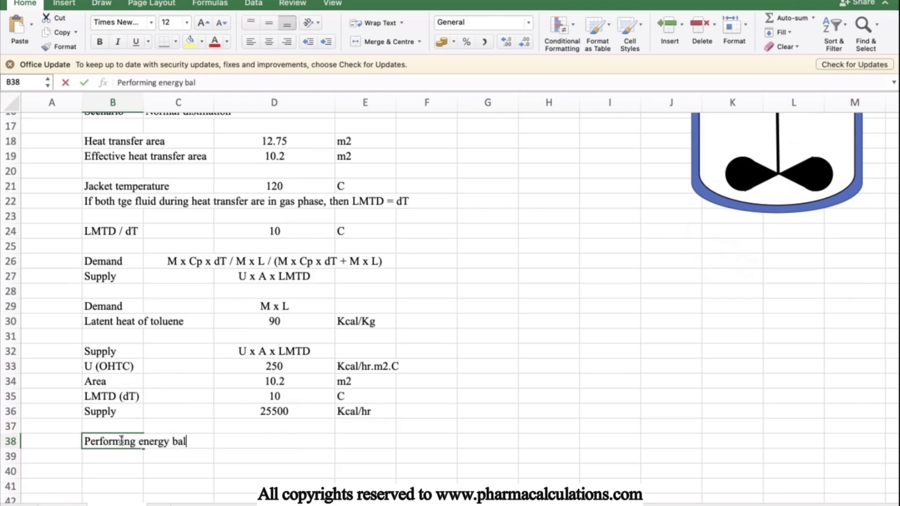
pyautogui.write('ance, Demand = Supply')
pyautogui.press('Return')
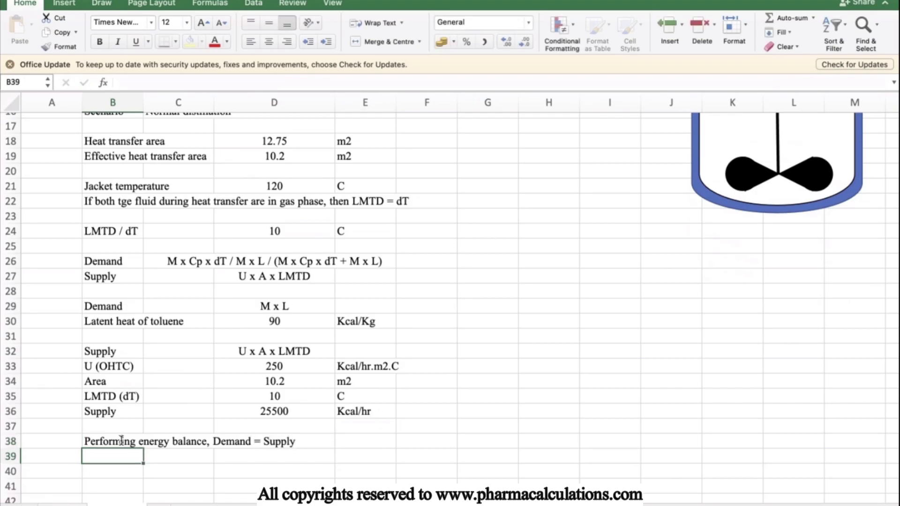
# - Write the balance equation in row 40 with "M x 90" in B40, a literal "=" in C40 and D40 referencing the supply in D36
pyautogui.press('Return')
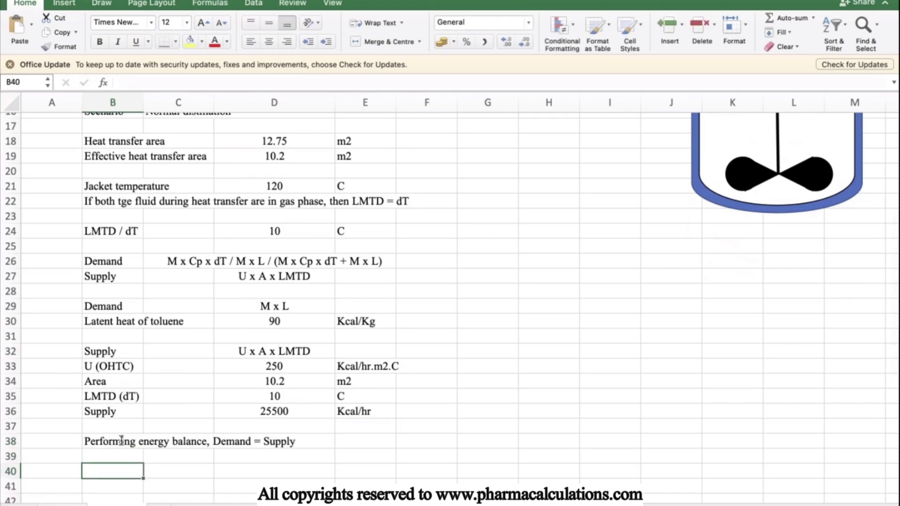
pyautogui.write('M x 90')
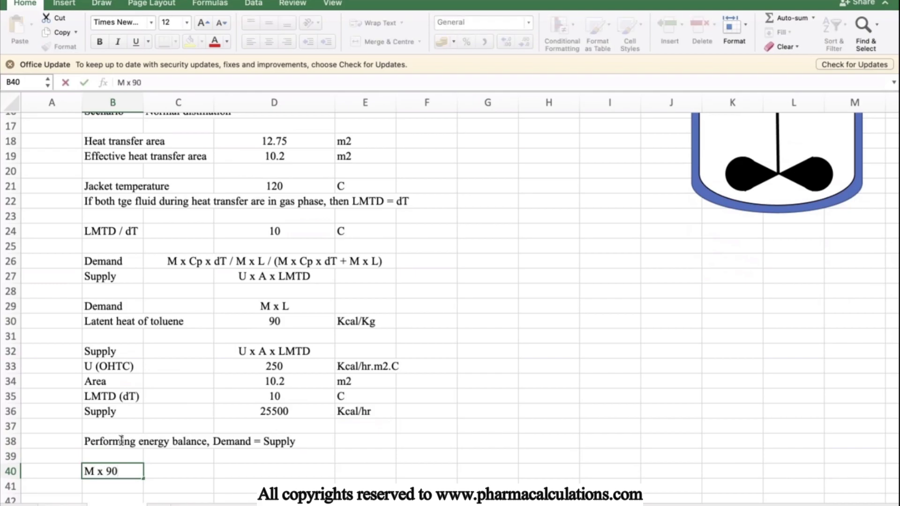
pyautogui.press('Tab')
pyautogui.write("'=")
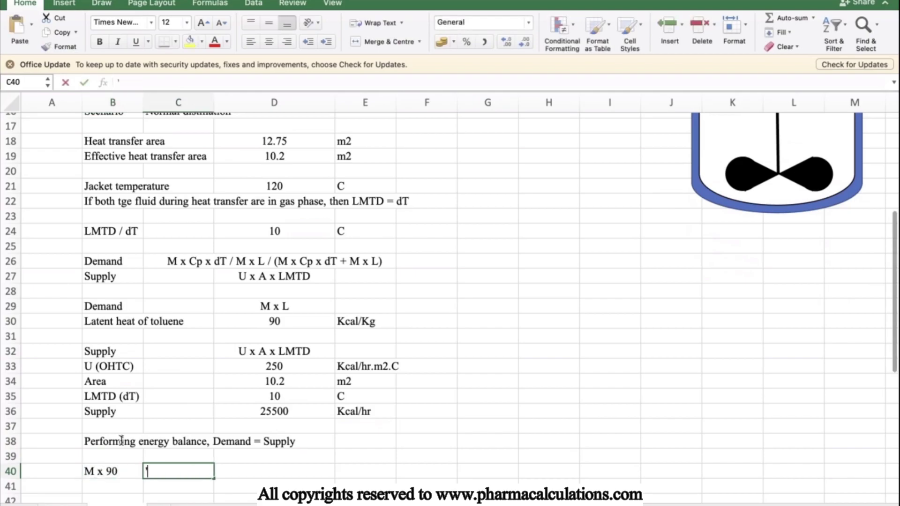
pyautogui.press('Tab')
pyautogui.write('=')
pyautogui.press('Up')
pyautogui.press('Up')
pyautogui.press('Up')
pyautogui.press('Up')
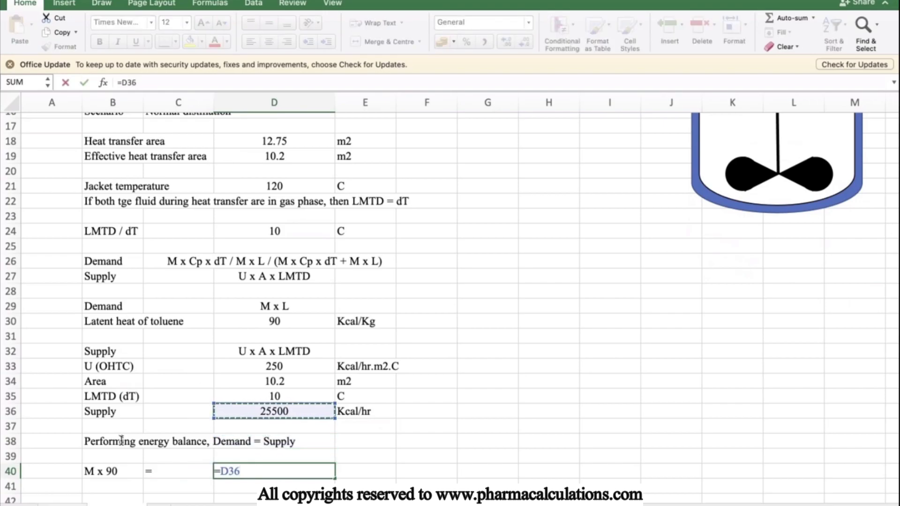
pyautogui.press('Return')
# - Add an "M" entry in row 41 with the formula =D40/90 in D41 and the unit Kgs/hr in E41
pyautogui.press('Left')
pyautogui.press('Left')
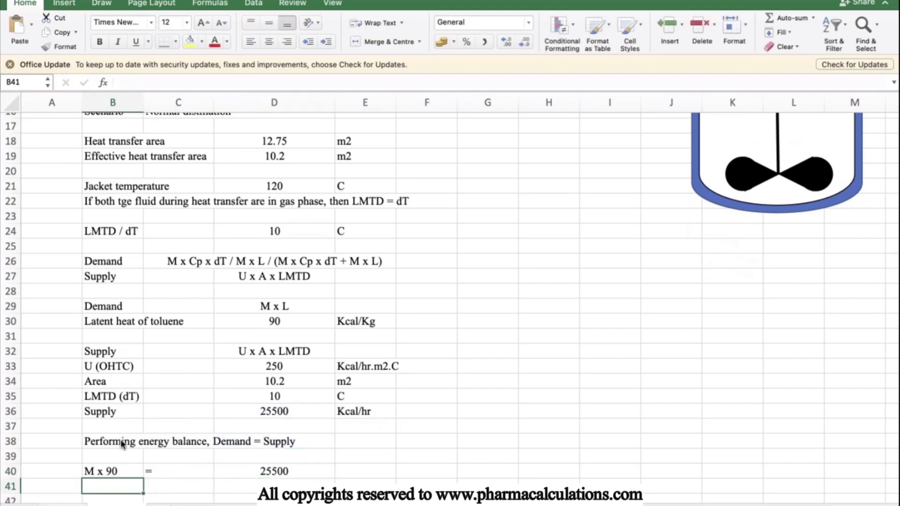
pyautogui.write('M')
pyautogui.press('BackSpace')
pyautogui.press('Tab')
pyautogui.press('Tab')
pyautogui.write('=')
pyautogui.press('Up')
pyautogui.write('/90')
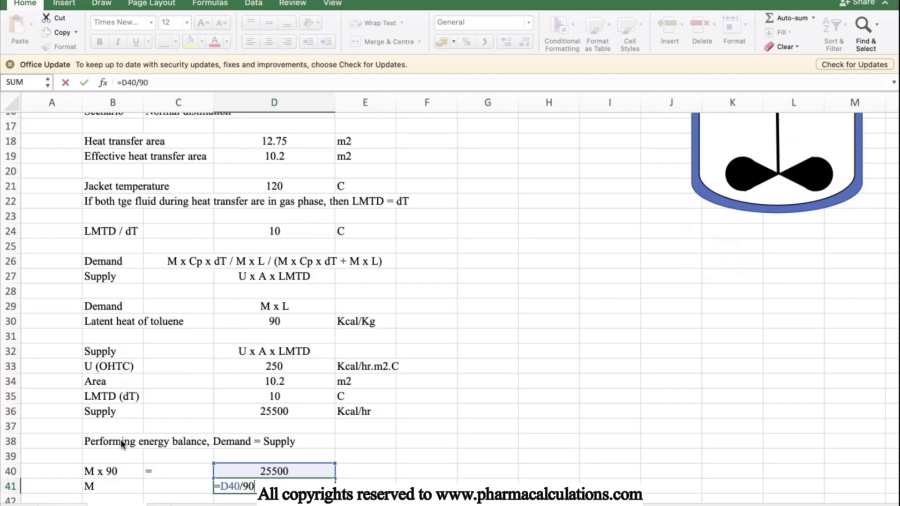
pyautogui.press('Tab')
pyautogui.write('K')
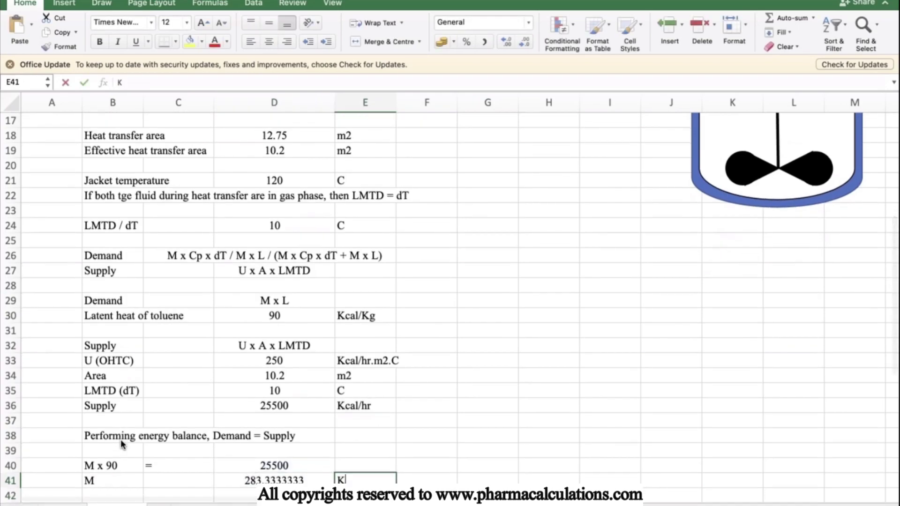
pyautogui.write('gs/hr')
pyautogui.press('Return')
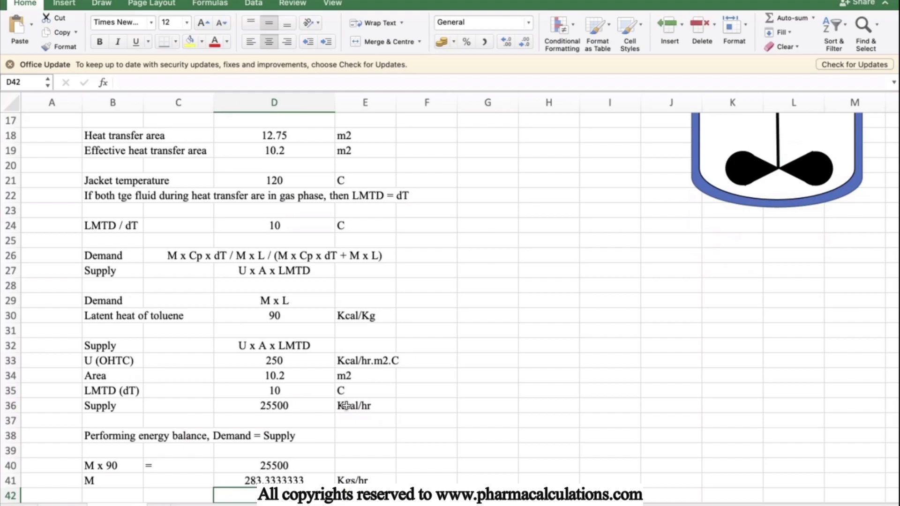
# - Convert the mass rate to volume with =D41/0.867 in D42 and the unit L/hr in E42
pyautogui.write('=D41/0.867')
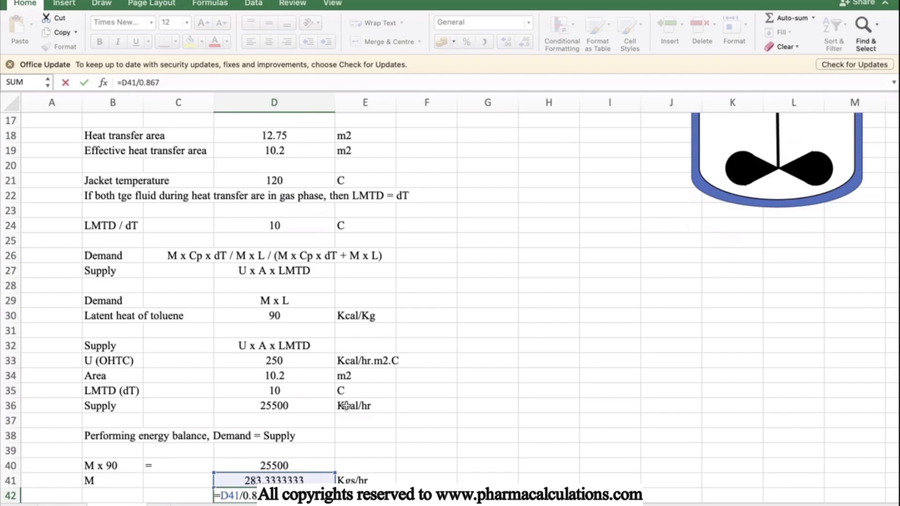
pyautogui.press('Tab')
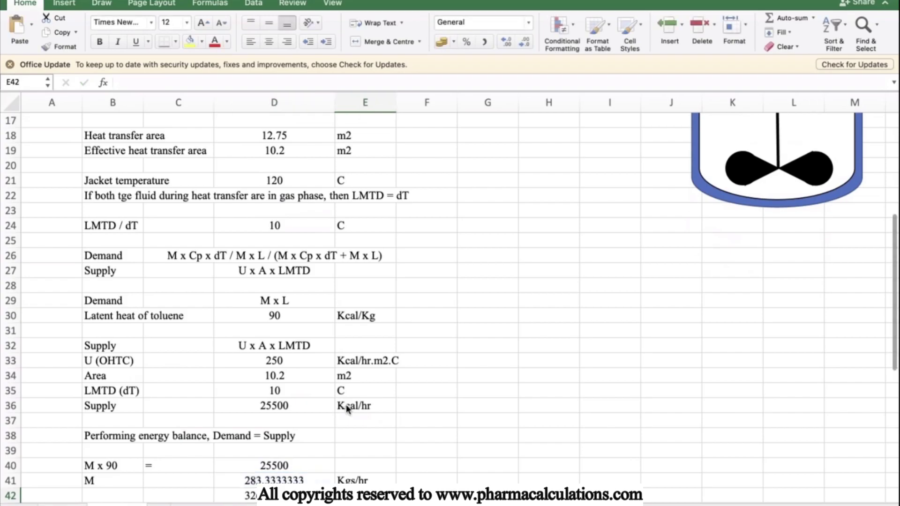
pyautogui.press('Down')
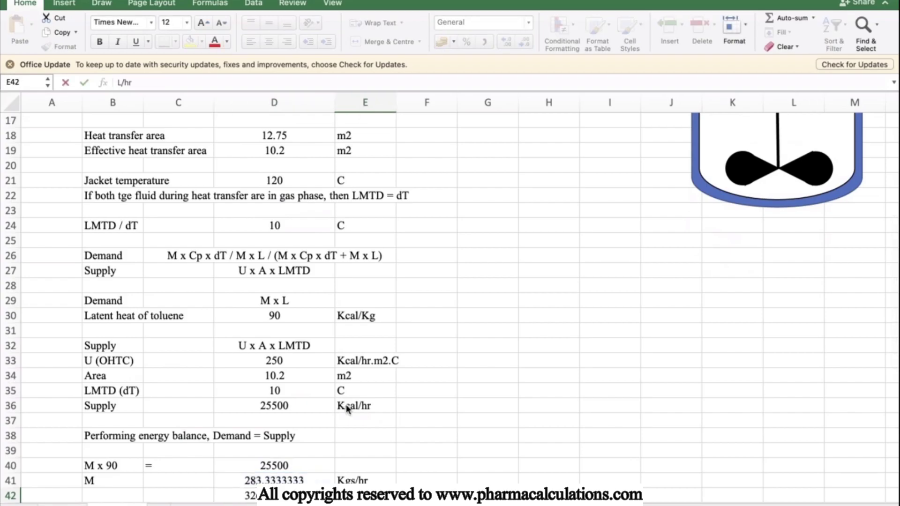
# - Format the boilup rates in D41:D42 to show no decimal places
pyautogui.press('Up')
pyautogui.press('Left')
pyautogui.hotkey('shift', 'Up')
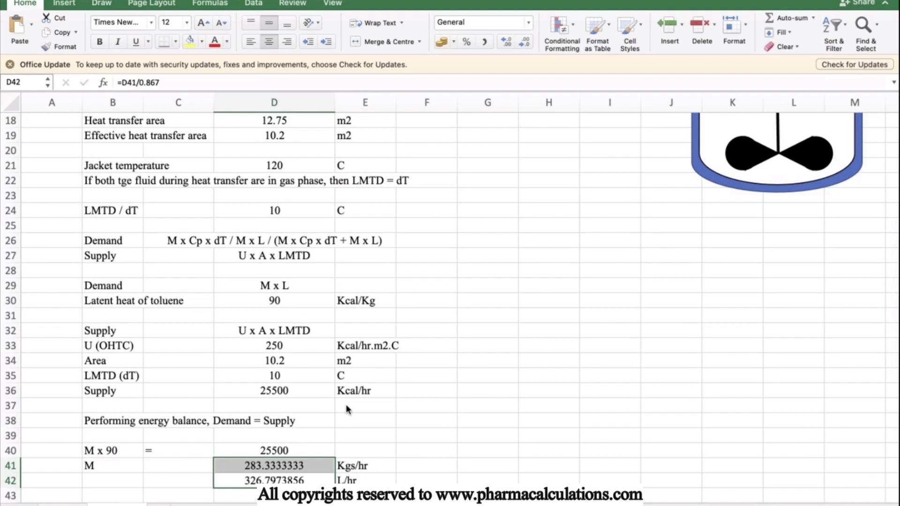
pyautogui.click(526, 43)
pyautogui.click(526, 42)
pyautogui.click(525, 42)
pyautogui.click(525, 42)
pyautogui.click(525, 42)
pyautogui.click(526, 42)
pyautogui.click(525, 42)
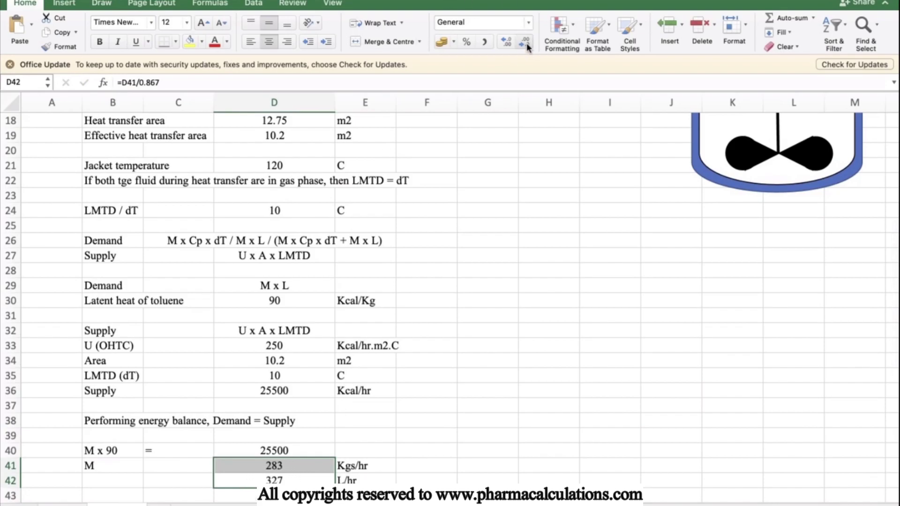
pyautogui.click(428, 376)
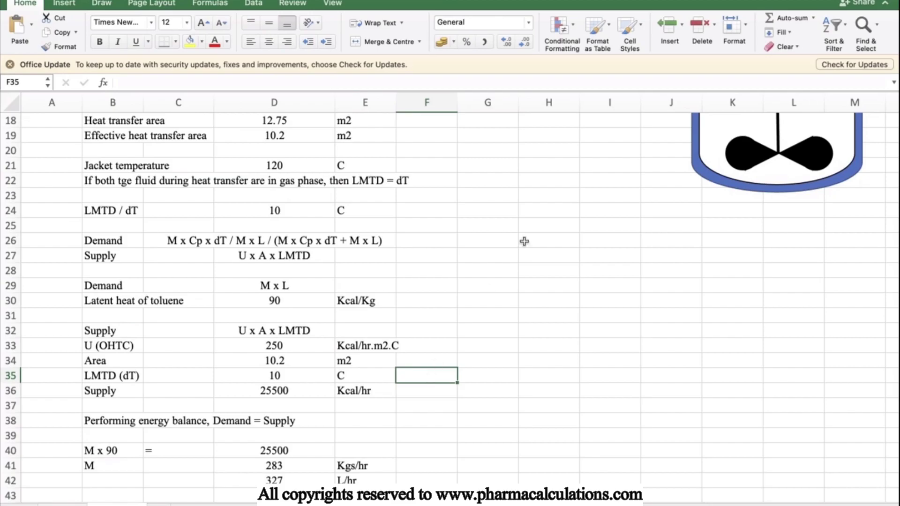
# - Start a side calculation with the label "Demand" in G18 and the expression "M x L" in H18
pyautogui.scroll(5, 524, 241)
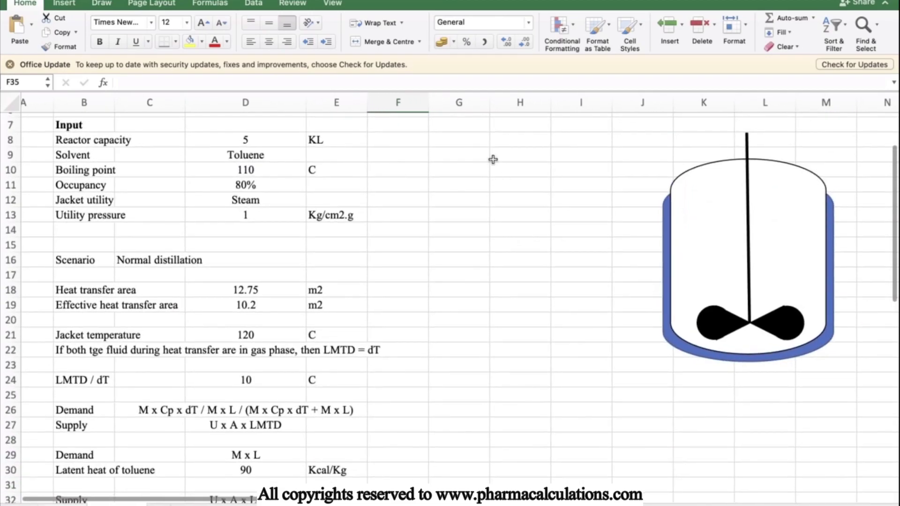
pyautogui.scroll(2, 492, 160)
pyautogui.click(437, 314)
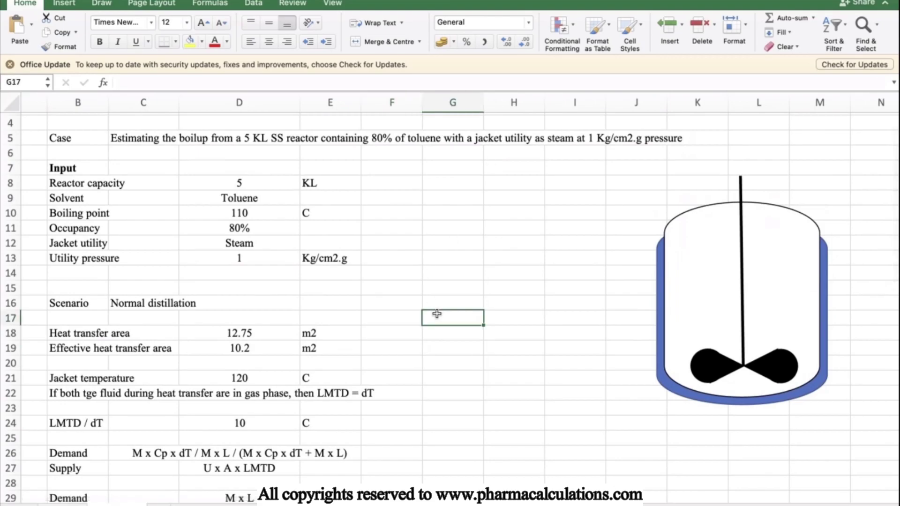
pyautogui.scroll(-3, 437, 314)
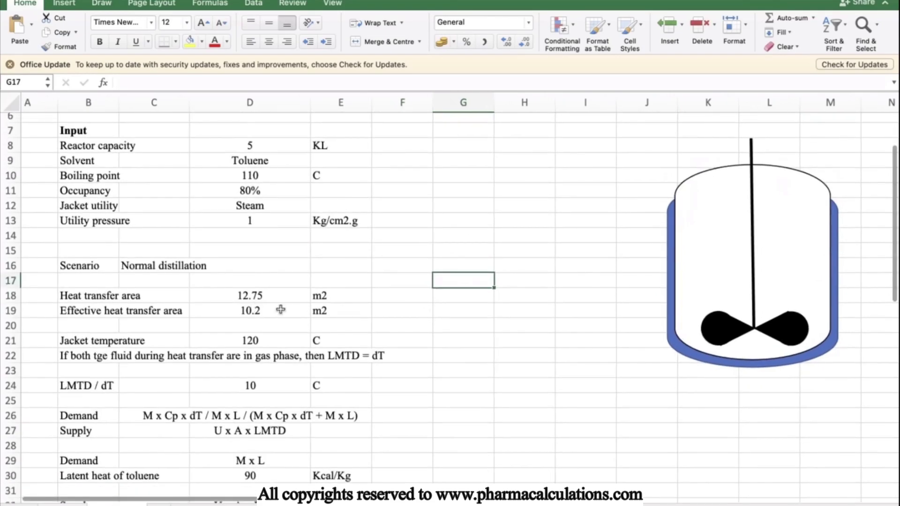
pyautogui.click(441, 297)
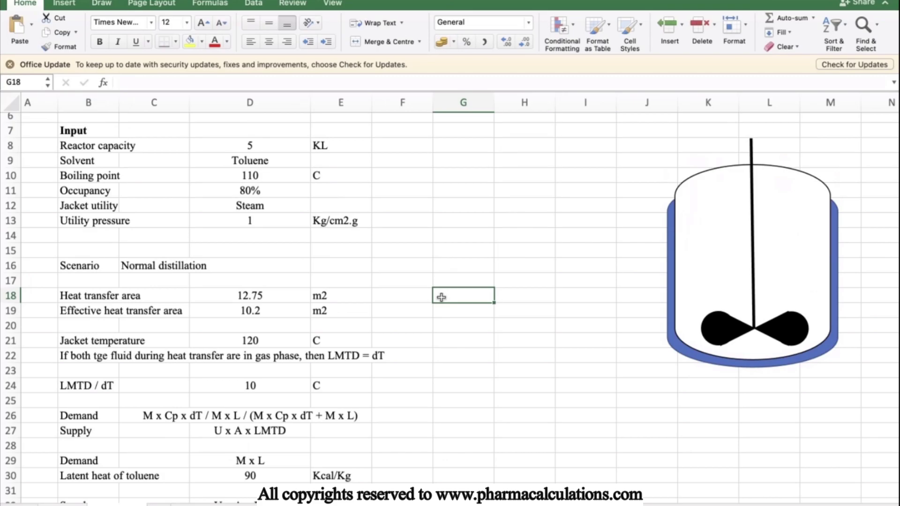
pyautogui.write('Demand')
pyautogui.press('Tab')
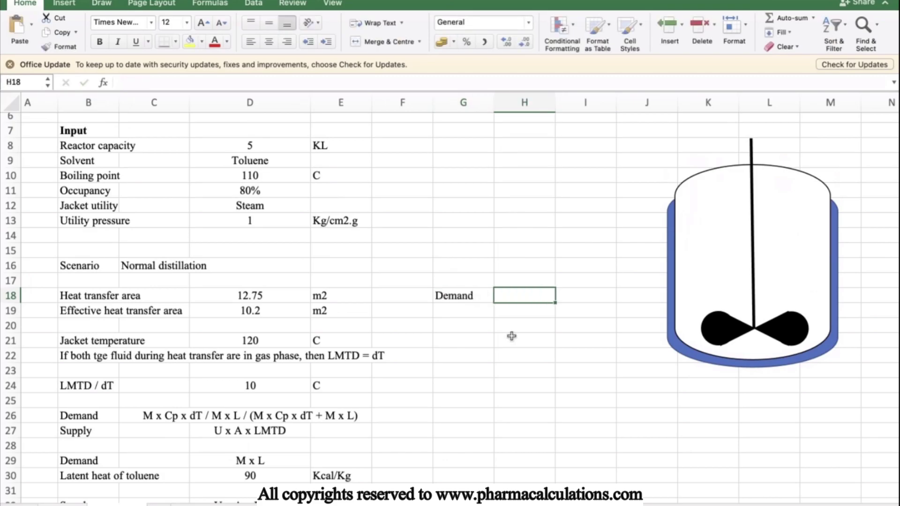
pyautogui.write('M x L')
pyautogui.press('Return')
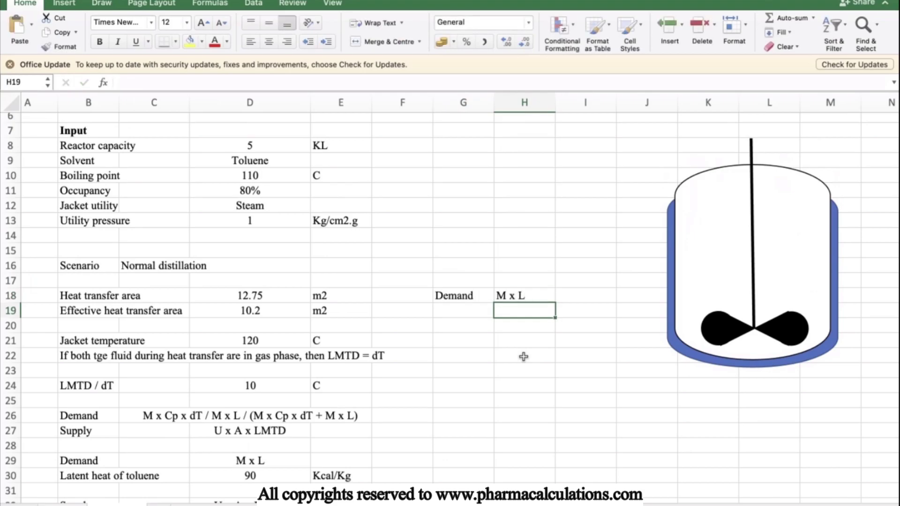
# - Enter the substituted demand expression "M x 90" in H19 below "M x L"
pyautogui.write('M x')
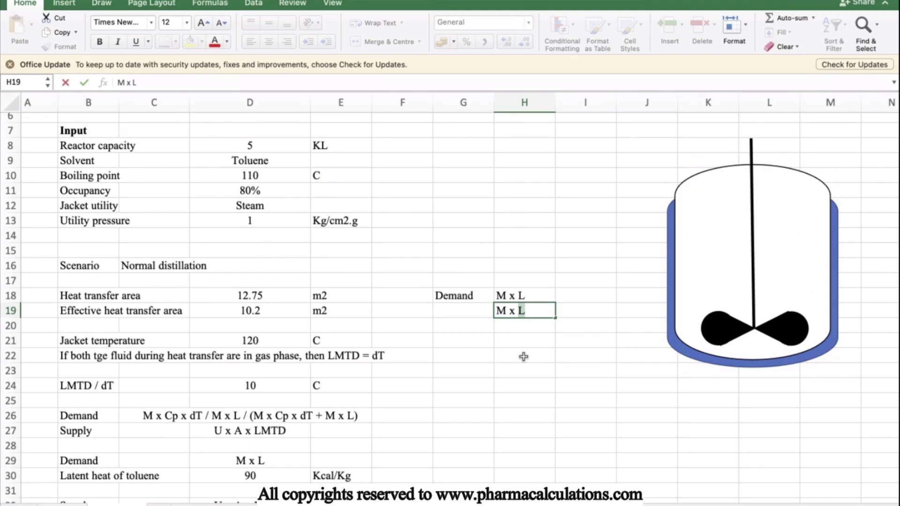
pyautogui.write('L')
pyautogui.press('BackSpace')
pyautogui.write('90')
pyautogui.press('Tab')
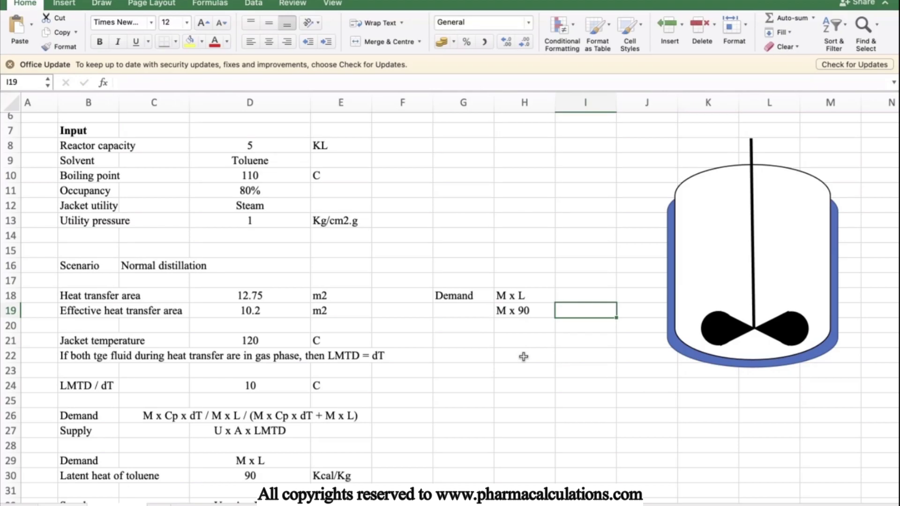
# - Head the side calculation with the label "Scenario" in G16 and "Vacuum distillation" in H16
pyautogui.press('Left')
pyautogui.press('Left')
pyautogui.press('Down')
pyautogui.press('Down')
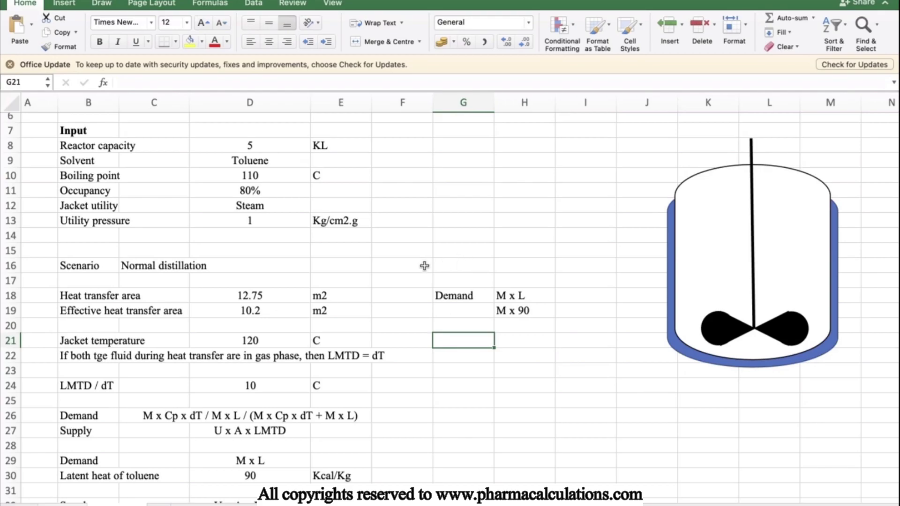
pyautogui.click(453, 266)
pyautogui.write('Sca')
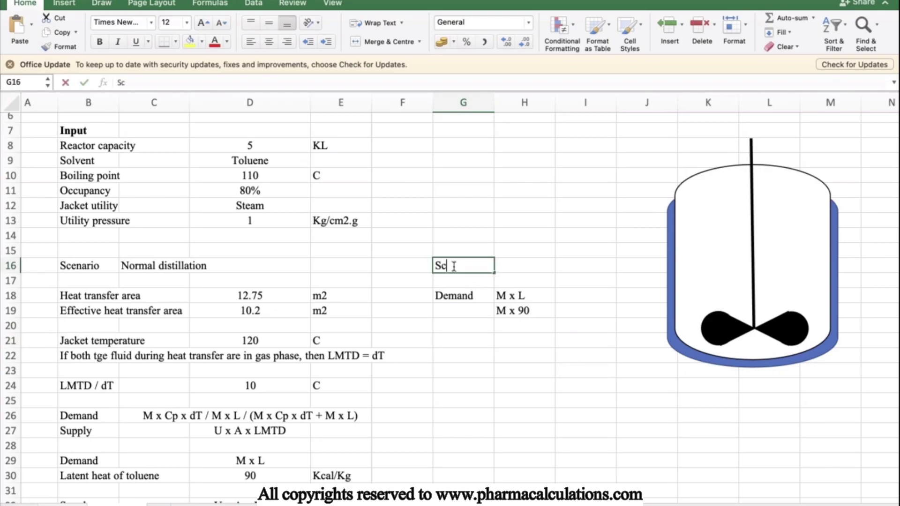
pyautogui.press('BackSpace')
pyautogui.write('enario')
pyautogui.press('Tab')
pyautogui.write('Vacuum distillation')
pyautogui.press('Return')
# - Add the label "Supply" in G22 and the expression "U x A x LMTD" in H22
pyautogui.press('Down')
pyautogui.press('Down')
pyautogui.press('Down')
pyautogui.press('Down')
pyautogui.press('Down')
pyautogui.press('Left')
pyautogui.write('Supply')
pyautogui.press('Tab')
pyautogui.write('U x A x LMTD')
pyautogui.press('Return')
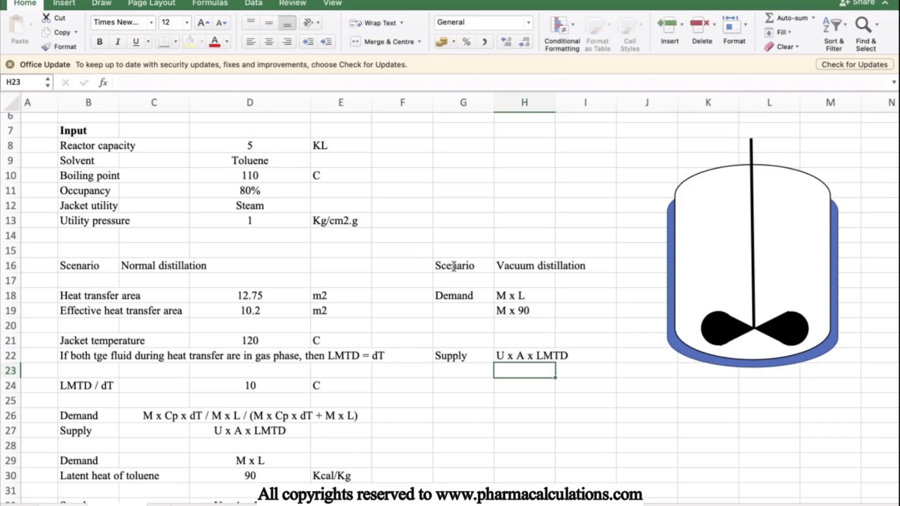
# - Enter the label "Vacuum" in G24 with the value 700 in H24 and the unit mHg in I24
pyautogui.press('Left')
pyautogui.press('Down')
pyautogui.press('Down')
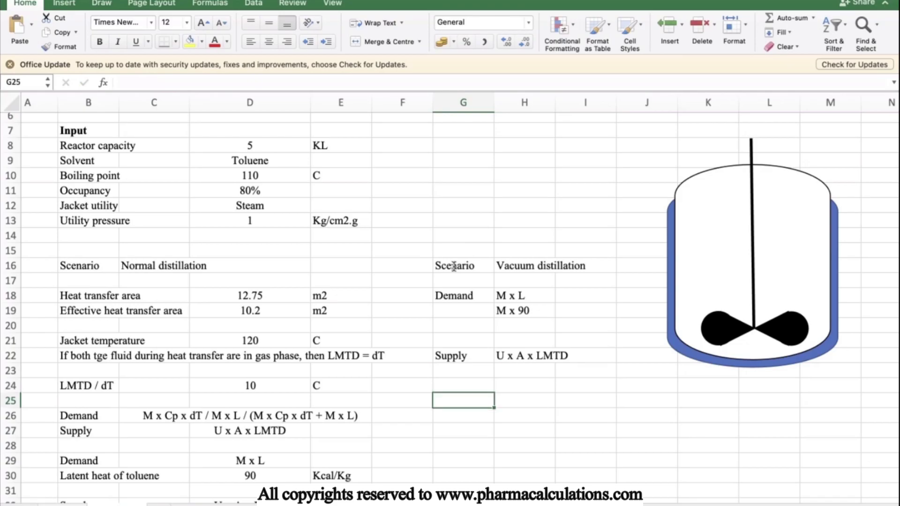
pyautogui.press('Up')
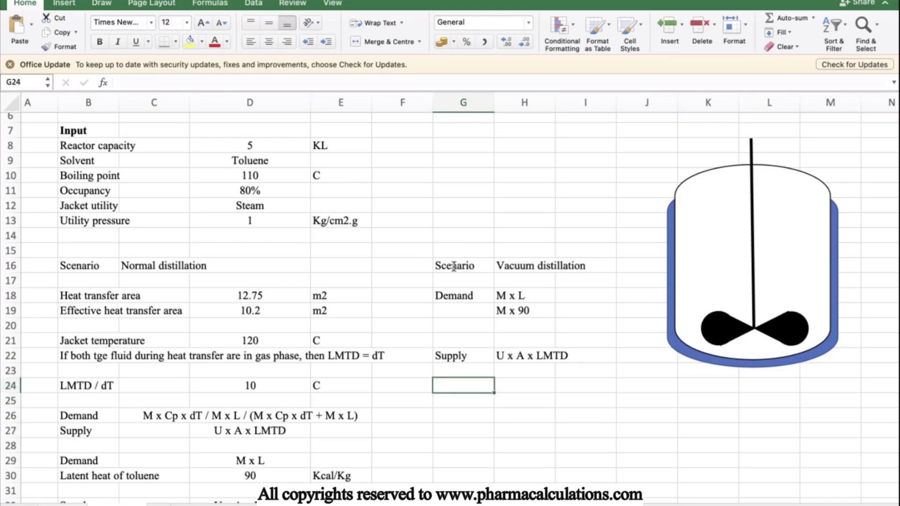
pyautogui.write('Vacuum')
pyautogui.press('Tab')
pyautogui.write('700')
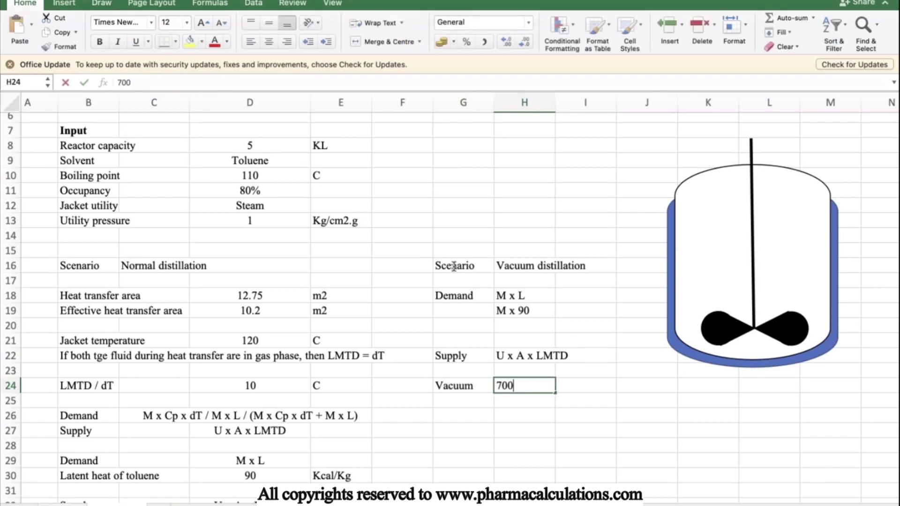
pyautogui.press('Tab')
pyautogui.write('mHg')
pyautogui.press('Return')
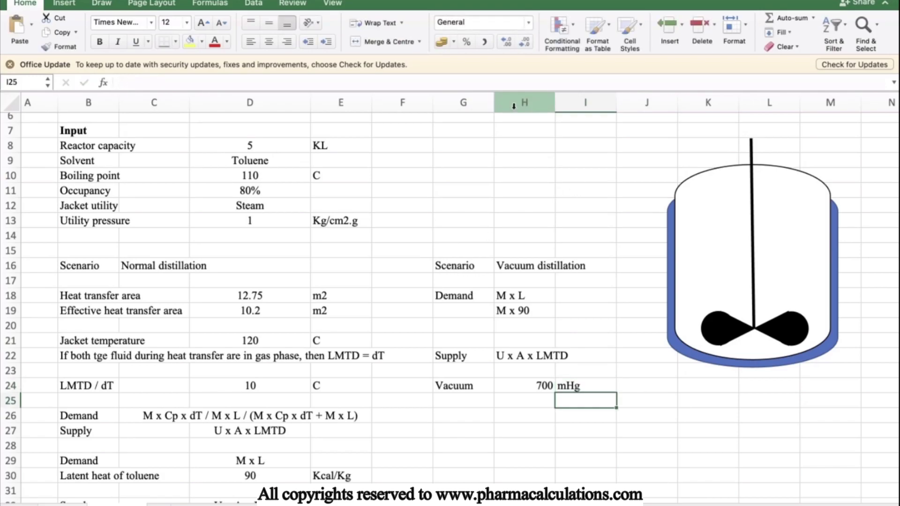
# - Correct the vacuum unit in I24 to mmHg
pyautogui.click(444, 401)
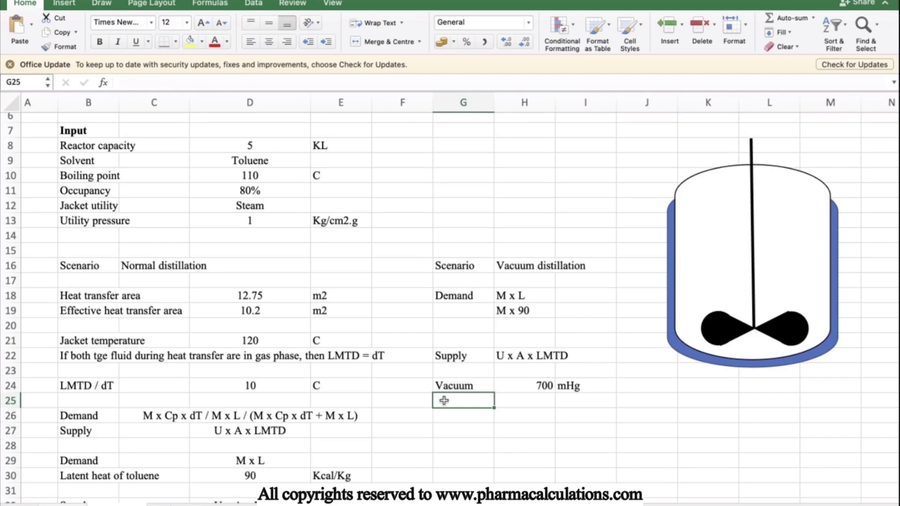
pyautogui.doubleClick(558, 385)
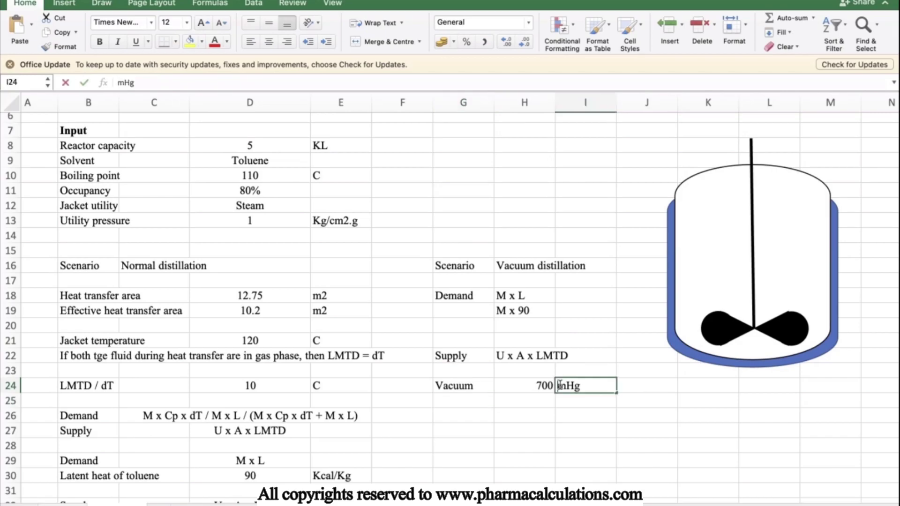
pyautogui.write('m')
pyautogui.press('Return')
# - Enter the label "Boiling point" in G26 with the value 42 in H26 and the unit C in I26
pyautogui.press('Left')
pyautogui.press('Left')
pyautogui.press('Down')
pyautogui.write('Boi')
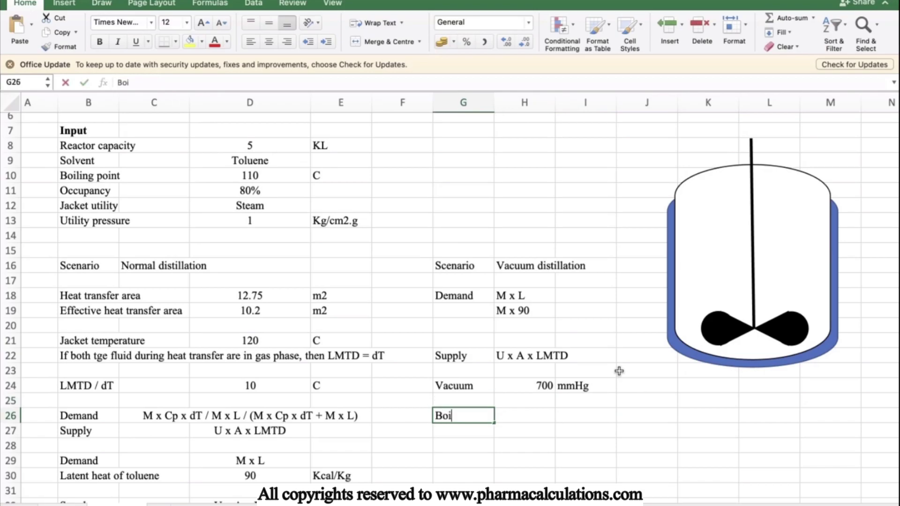
pyautogui.write('ling point')
pyautogui.press('Tab')
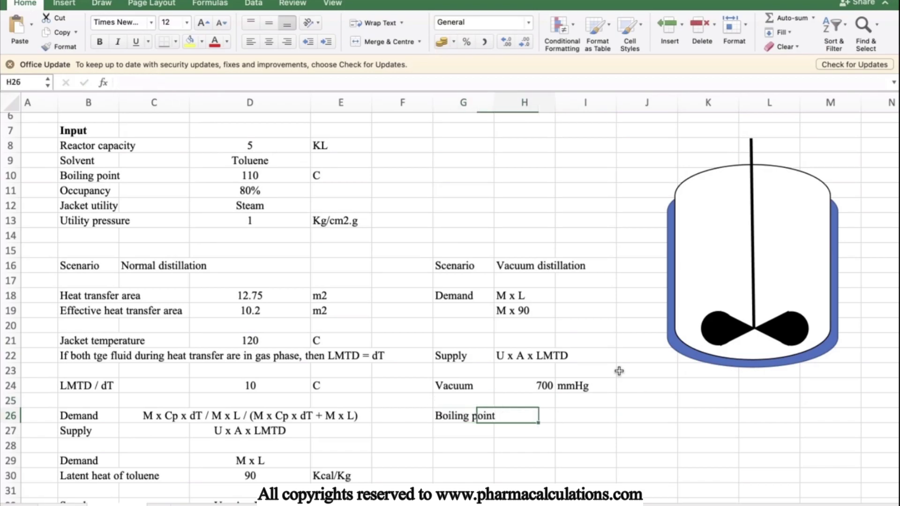
pyautogui.write('42')
pyautogui.press('Tab')
pyautogui.write('C')
pyautogui.press('Down')
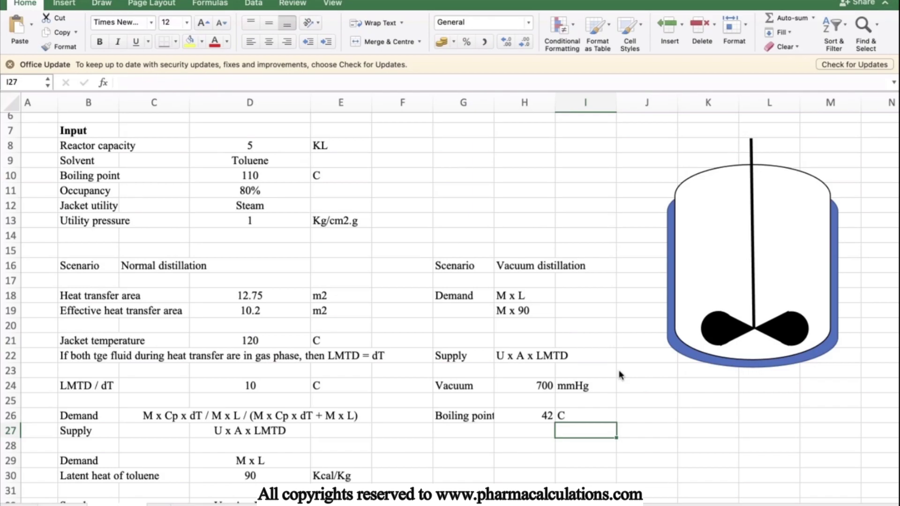
# - Enter the label "Utility" in G28 and the description "Steam at 1 Kg/cm2.g" in H28
pyautogui.press('Left')
pyautogui.press('Left')
pyautogui.press('Down')
pyautogui.write('U')
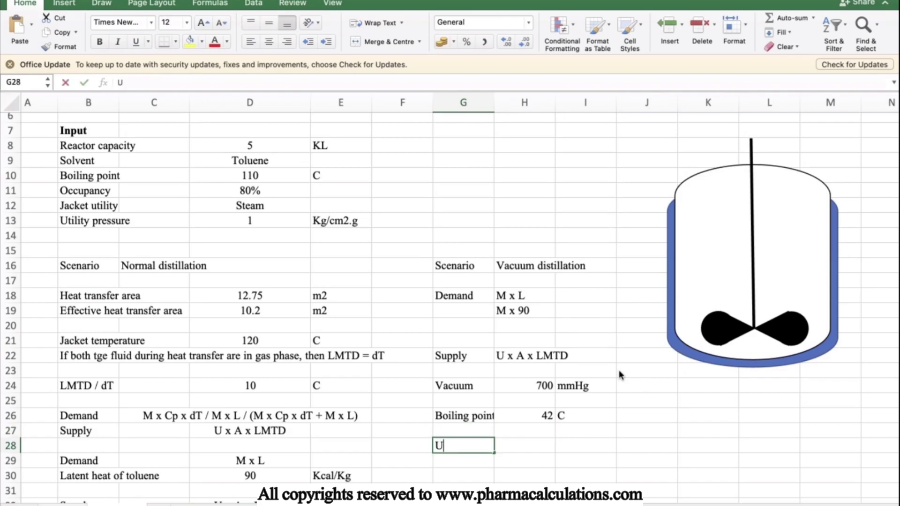
pyautogui.write('tility')
pyautogui.press('Tab')
pyautogui.write('Steam at 1 ')
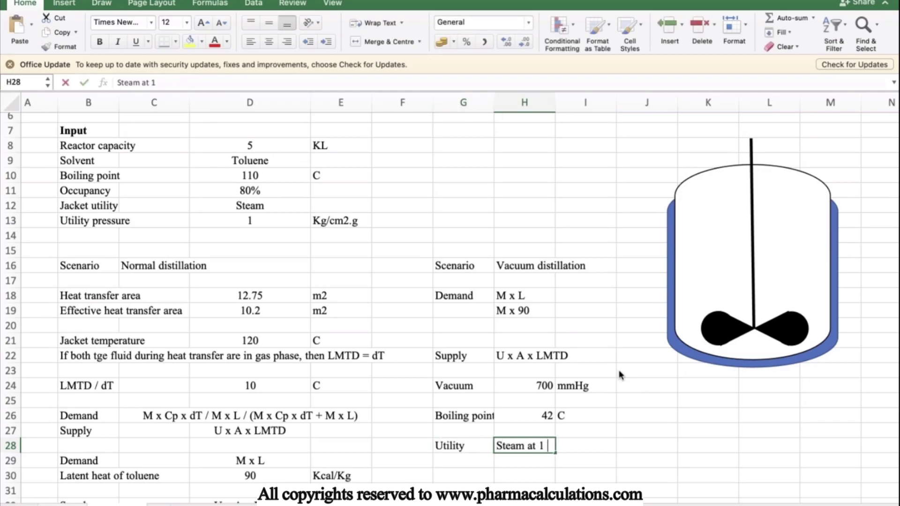
pyautogui.write('Kg/cm2.g')
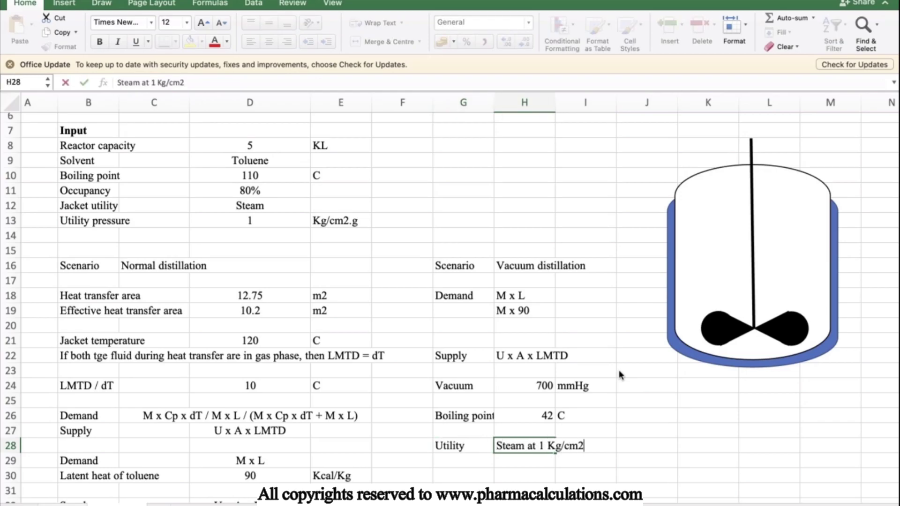
pyautogui.press('Return')
# - Label G30 as "LMTD (dT)" below the utility row
pyautogui.press('Left')
pyautogui.press('Left')
pyautogui.press('Right')
pyautogui.press('Down')
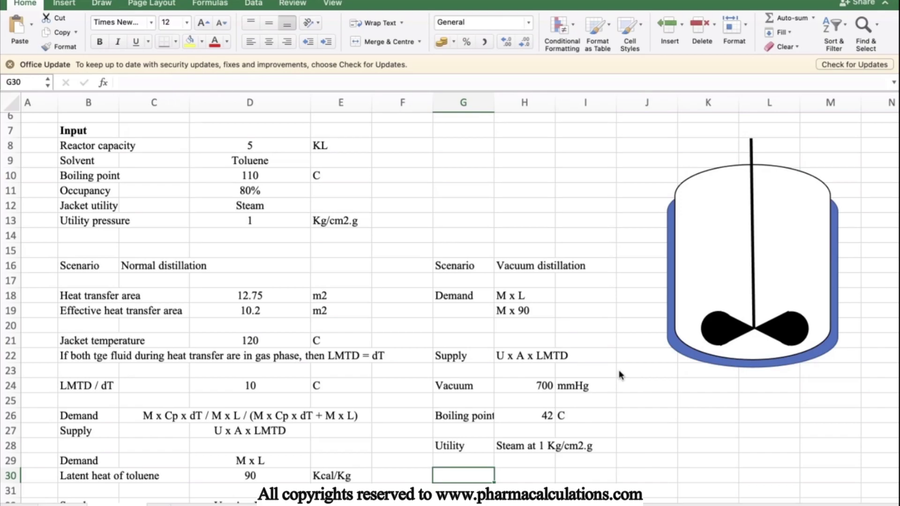
pyautogui.write('LMTD')
pyautogui.press('Tab')
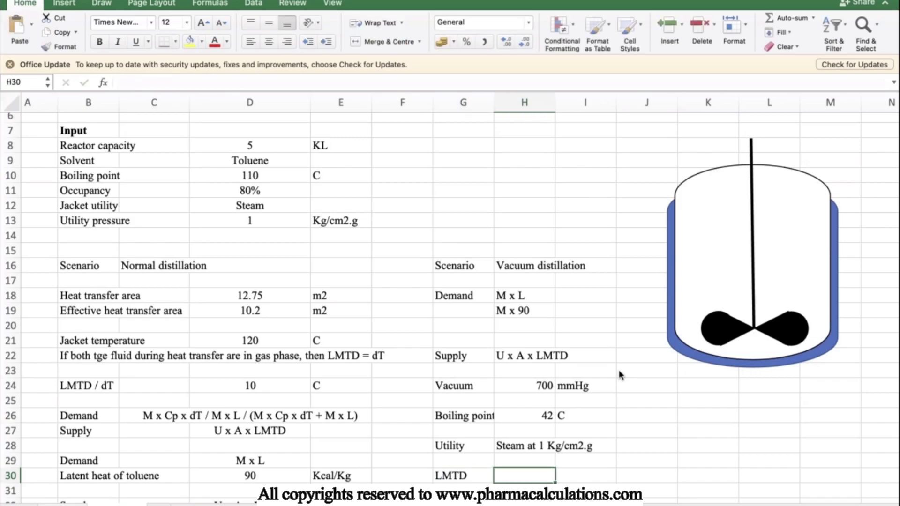
pyautogui.doubleClick(487, 478)
pyautogui.write('(dT)')
pyautogui.press('Return')
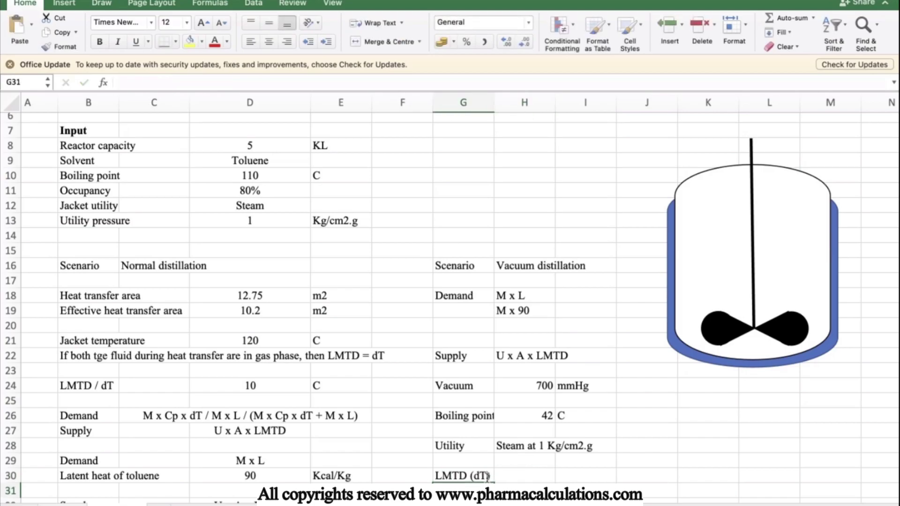
# - Calculate the vacuum LMTD in H30 as 120 minus the boiling point in H26, with the unit C in I30
pyautogui.press('Up')
pyautogui.press('Right')
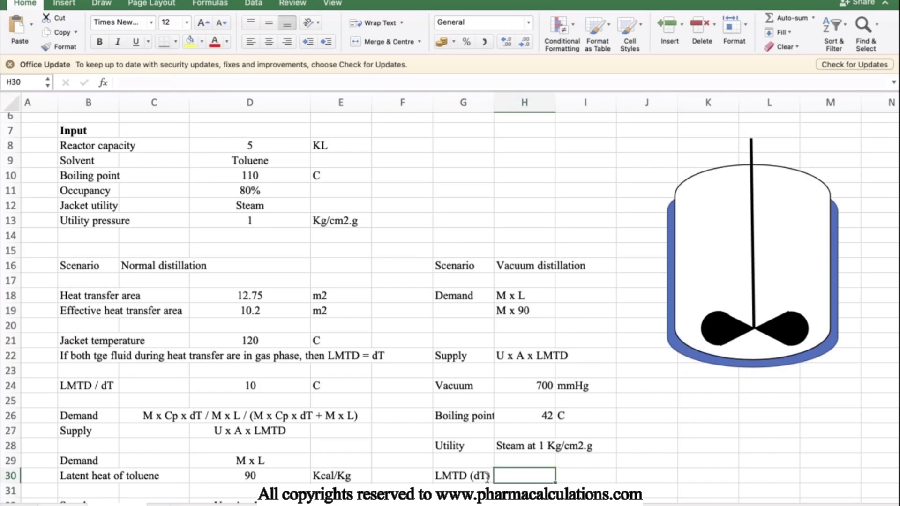
pyautogui.write('=120-')
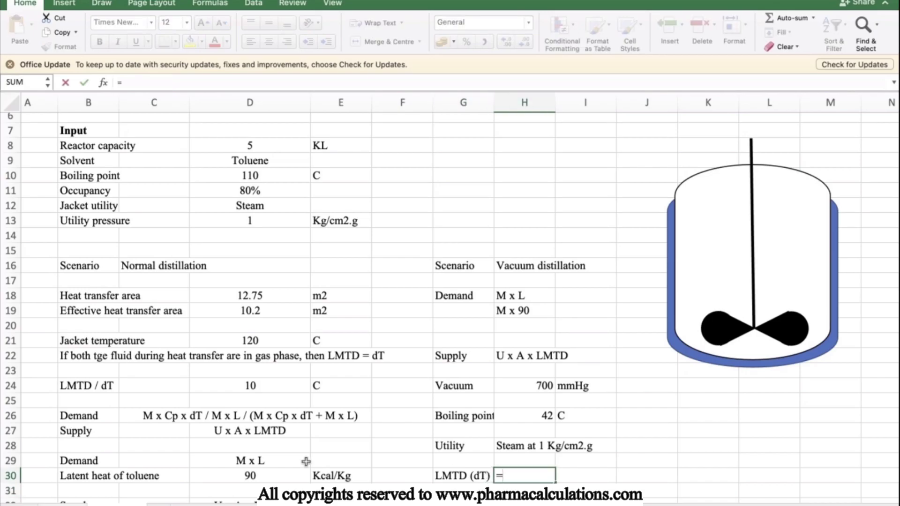
pyautogui.click(508, 417)
pyautogui.press('Tab')
pyautogui.write('C')
pyautogui.press('Return')
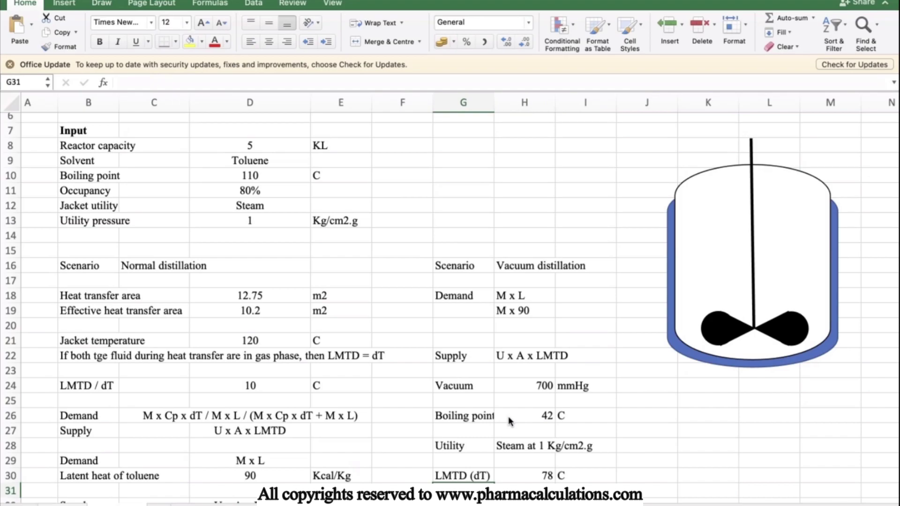
# - Add the label "Eff. Area" in G31, link H31 to the effective heat transfer area in D19, and enter C in I31
pyautogui.scroll(-2, 508, 416)
pyautogui.write('A')
pyautogui.press('BackSpace')
pyautogui.write('E')
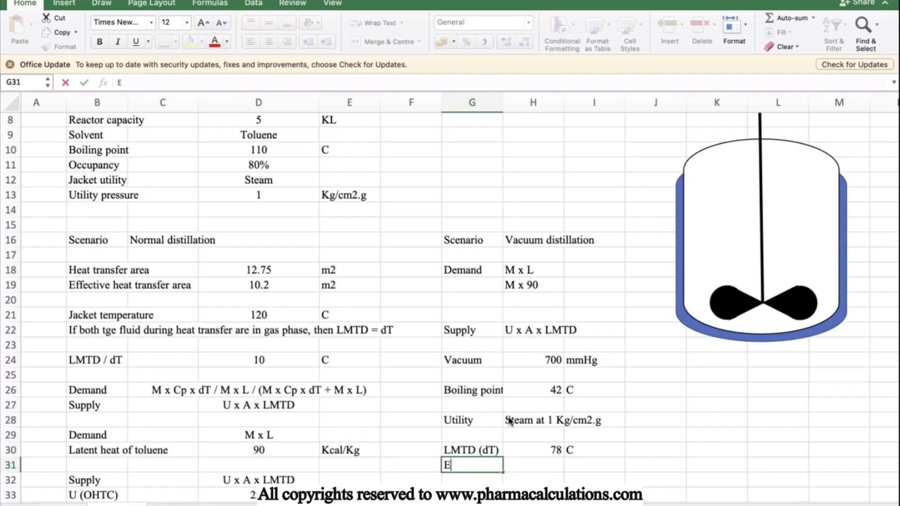
pyautogui.write('ff. Area')
pyautogui.press('Tab')
pyautogui.write('=')
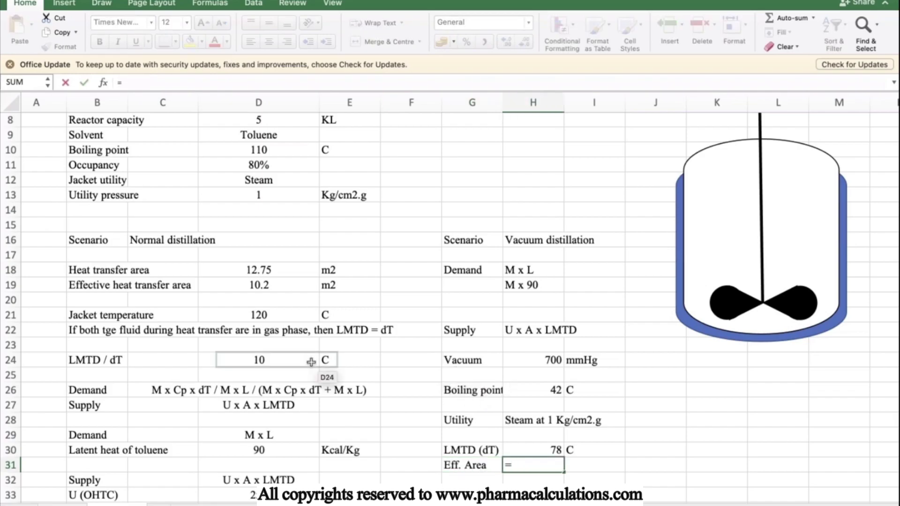
pyautogui.click(271, 289)
pyautogui.press('Return')
pyautogui.press('Tab')
pyautogui.write('C')
pyautogui.press('Return')
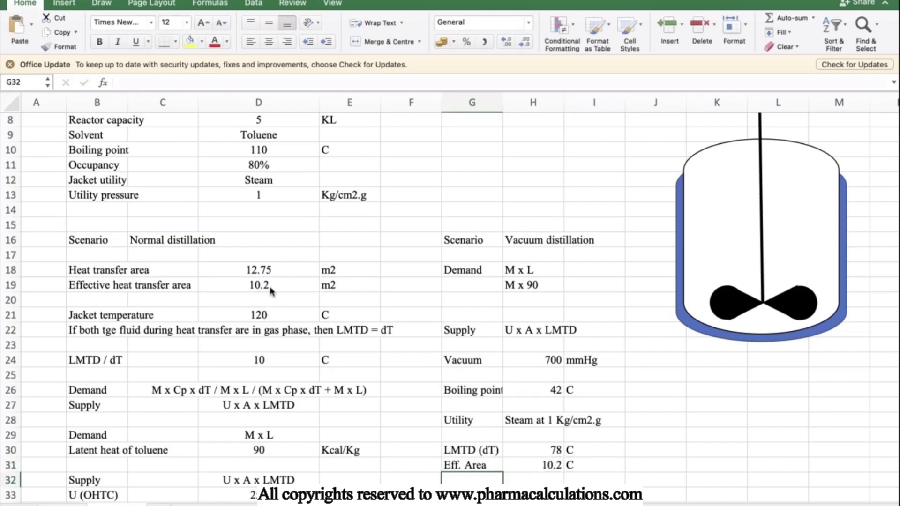
# - Enter the label "U (OHTC)" in G32 with the value 225 in H32 and the unit Kcal/hr.m2.C in I32
pyautogui.write('U (')
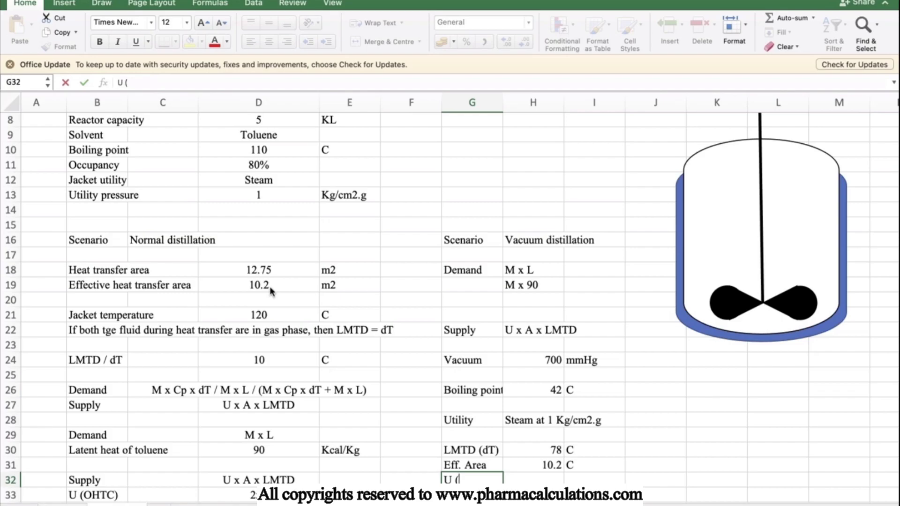
pyautogui.write('OHTC)')
pyautogui.press('Tab')
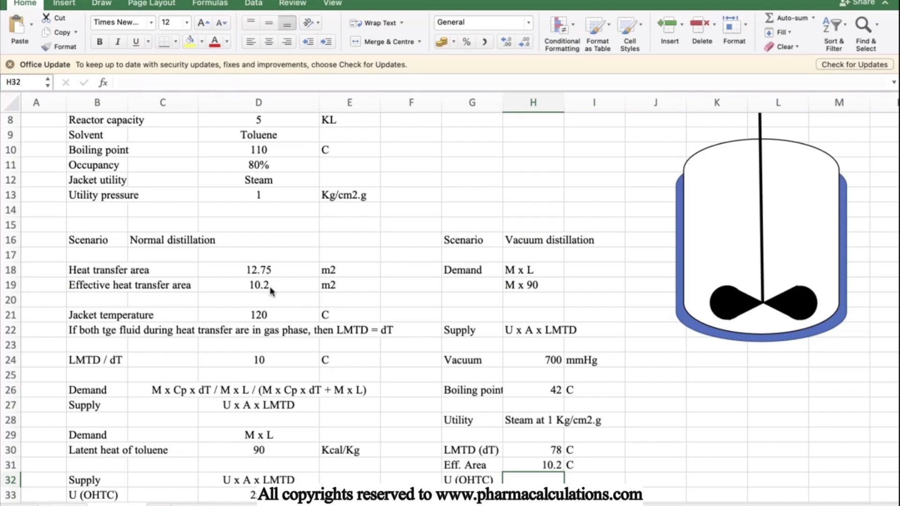
pyautogui.write('225')
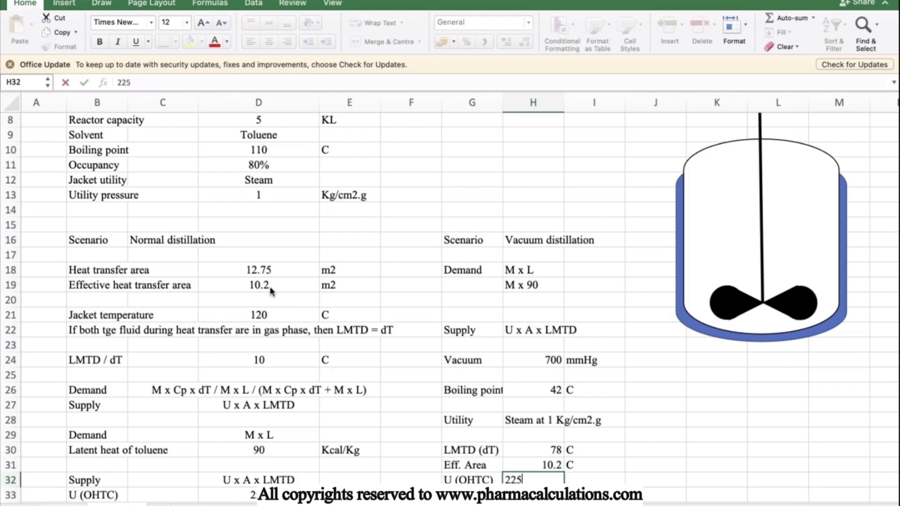
pyautogui.press('Tab')
pyautogui.write('Kcal/')
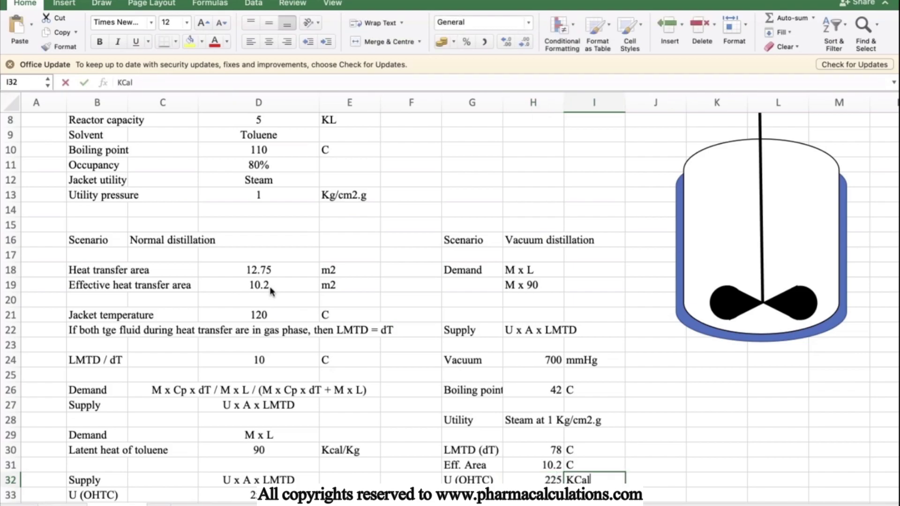
pyautogui.write('hr.m')
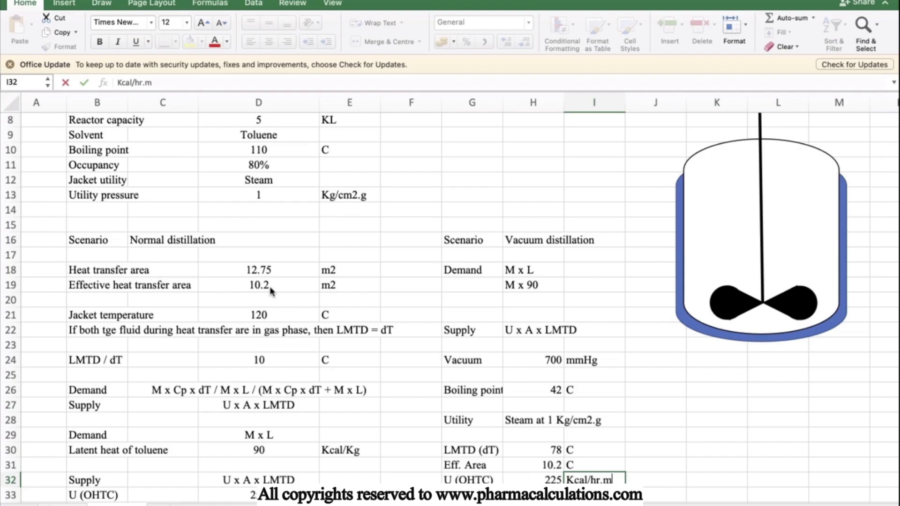
pyautogui.write('2.C')
pyautogui.press('Return')
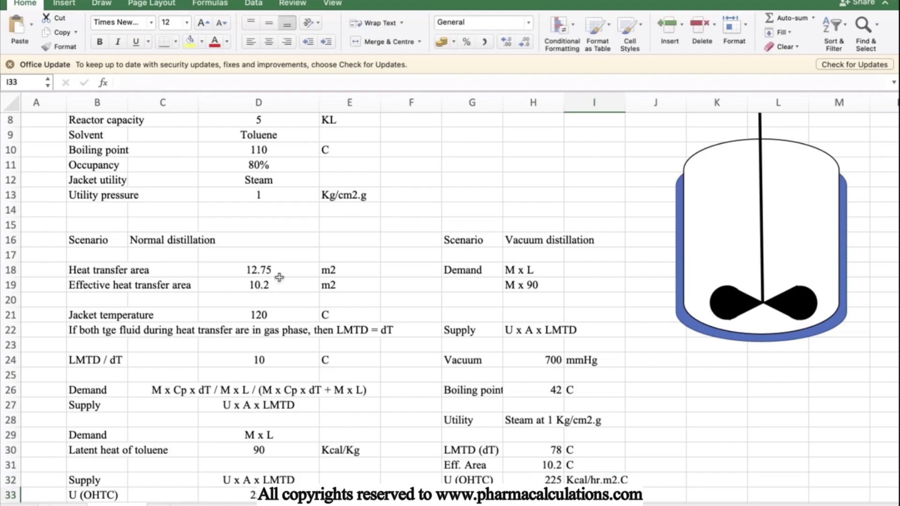
# - Label G34 as "Supply" below the vacuum U (OHTC) row
pyautogui.moveTo(629, 97); pyautogui.dragTo(634, 97)
pyautogui.scroll(-3, 515, 304)
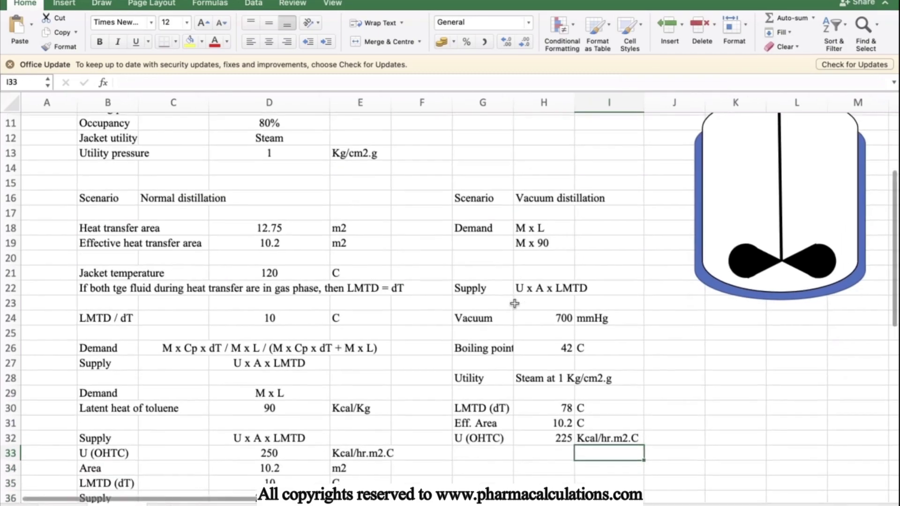
pyautogui.click(470, 464)
pyautogui.write('Supply')
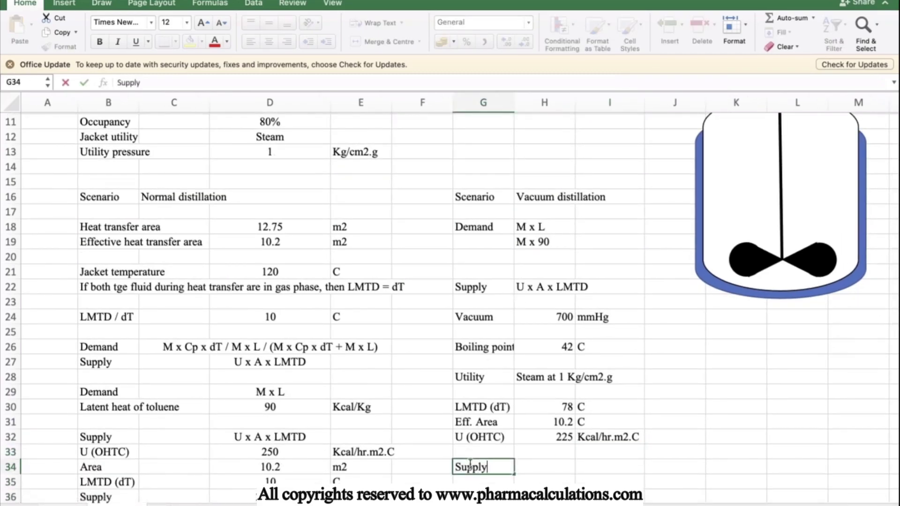
pyautogui.press('Tab')
# - Calculate the vacuum supply in H34 as U times effective area times LMTD (=H32*H31*H30), with C entered in I34
pyautogui.write('=')
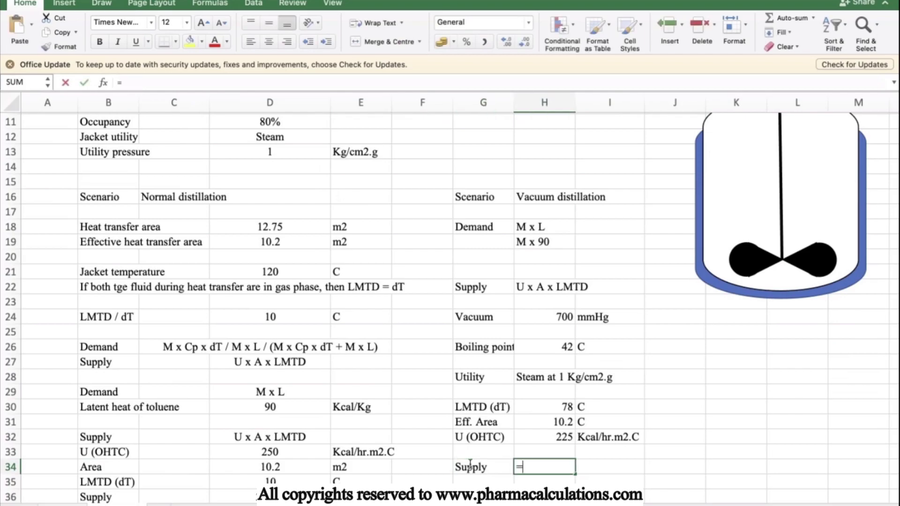
pyautogui.press('Up')
pyautogui.press('Up')
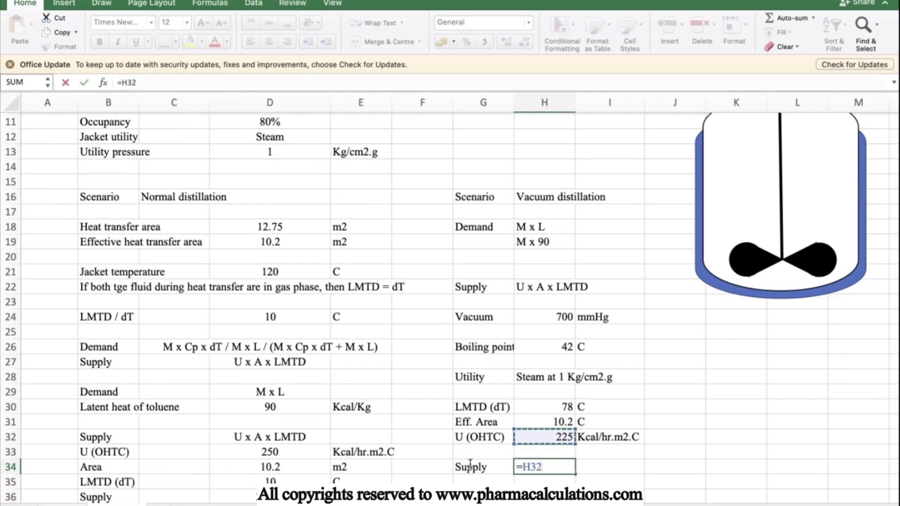
pyautogui.write('*')
pyautogui.press('Up')
pyautogui.press('Up')
pyautogui.press('Up')
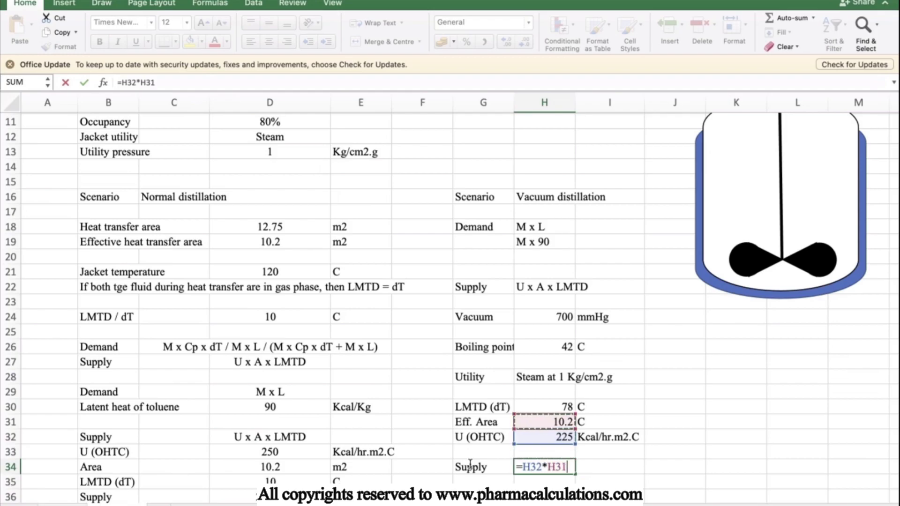
pyautogui.write('*')
pyautogui.press('Up')
pyautogui.press('Up')
pyautogui.press('Up')
pyautogui.press('Up')
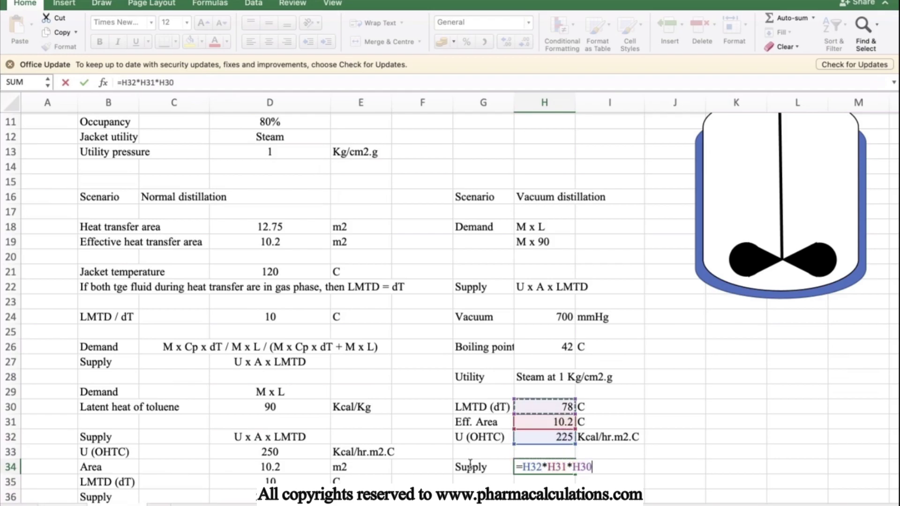
pyautogui.press('Tab')
pyautogui.write('C')
pyautogui.press('Return')
pyautogui.press('Left')
pyautogui.press('Left')
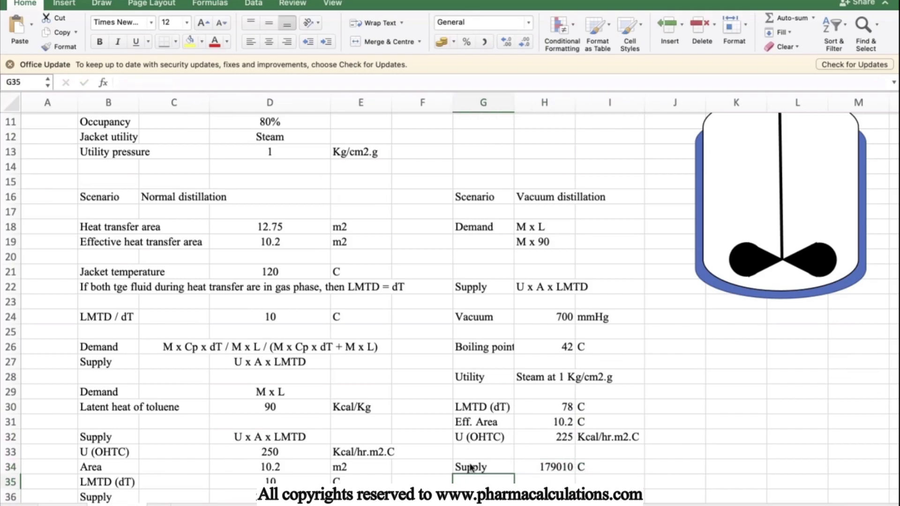
# - Copy the note "Performing energy balance, Demand = Supply" from B38 into G38 of the vacuum section
pyautogui.scroll(-2, 471, 468)
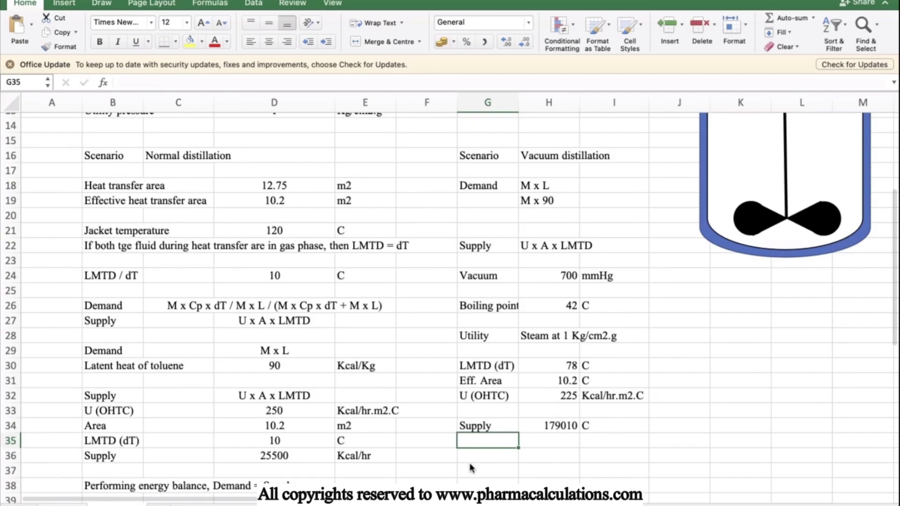
pyautogui.press('Down')
pyautogui.press('Down')
pyautogui.press('Down')
pyautogui.write('Pe')
pyautogui.press('BackSpace')
pyautogui.press('BackSpace')
pyautogui.press('Left')
pyautogui.press('Left')
pyautogui.press('Left')
pyautogui.press('Left')
pyautogui.press('Left')
pyautogui.press('super+c')
pyautogui.press('Right')
pyautogui.press('Right')
pyautogui.press('Right')
pyautogui.press('Right')
pyautogui.press('Right')
pyautogui.press('super+v')
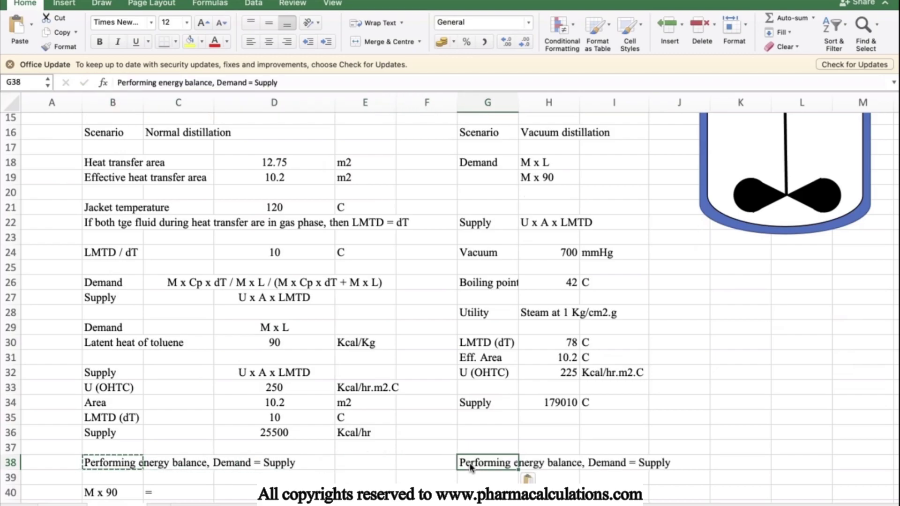
# - Enter the demand term "M x 90" in G40 with an equals sign in H40
pyautogui.press('Down')
pyautogui.press('Down')
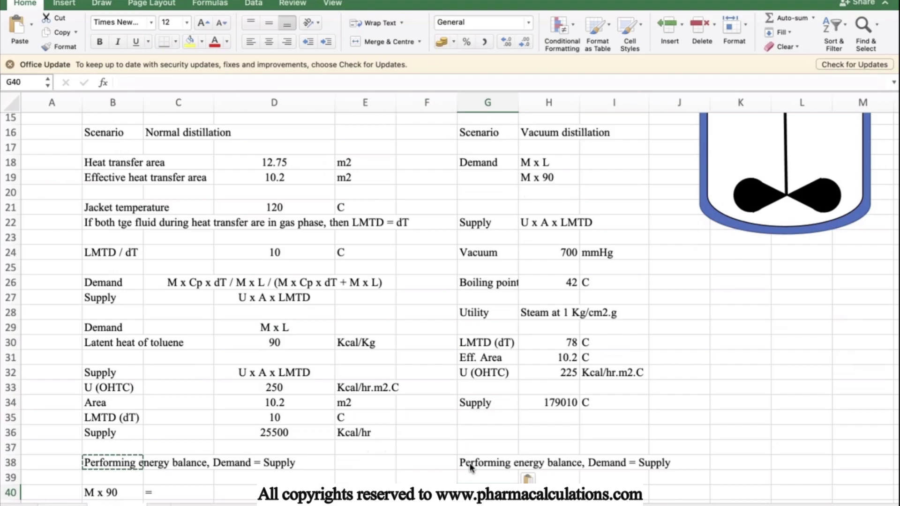
pyautogui.write('M x 90')
pyautogui.press('Tab')
pyautogui.write("'=")
# - Link I40 to the vacuum supply value in H34
pyautogui.press('Right')
pyautogui.press('Up')
pyautogui.press('Up')
pyautogui.press('Up')
pyautogui.press('Up')
pyautogui.press('Up')
pyautogui.press('Up')
pyautogui.press('Return')
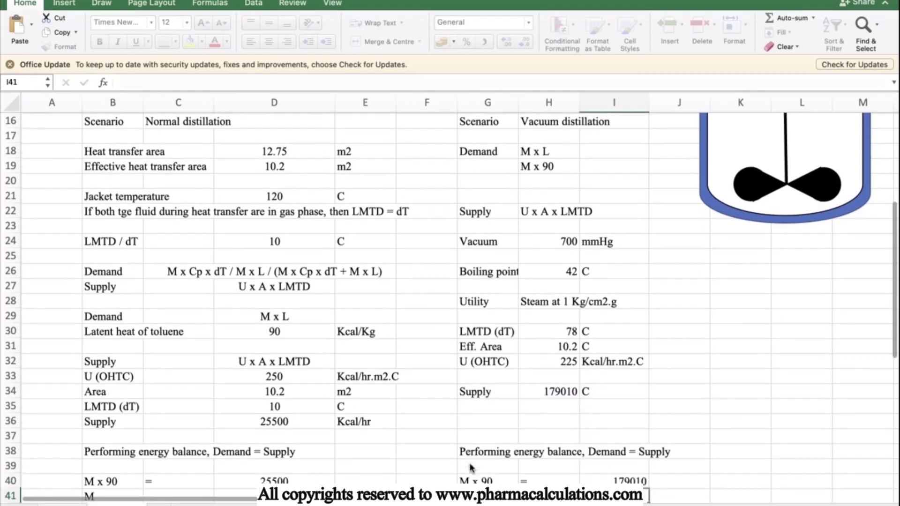
# - Label G41 as "M" with an equals sign in H41
pyautogui.press('Left')
pyautogui.press('Left')
pyautogui.write('M')
pyautogui.press('Delete')
pyautogui.press('Right')
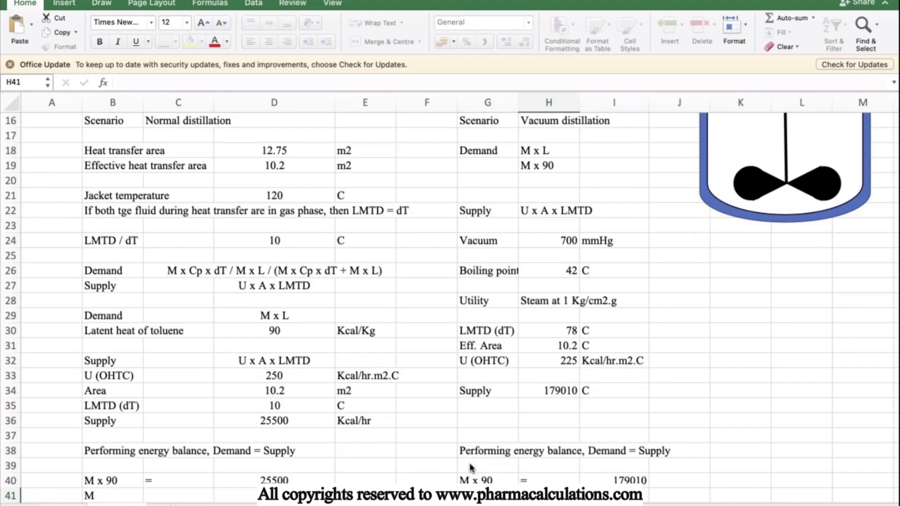
pyautogui.press('Right')
# - Calculate the vacuum boilup mass in I41 as I40 divided by 90, with the unit Kgs in J41
pyautogui.write('=')
pyautogui.press('Up')
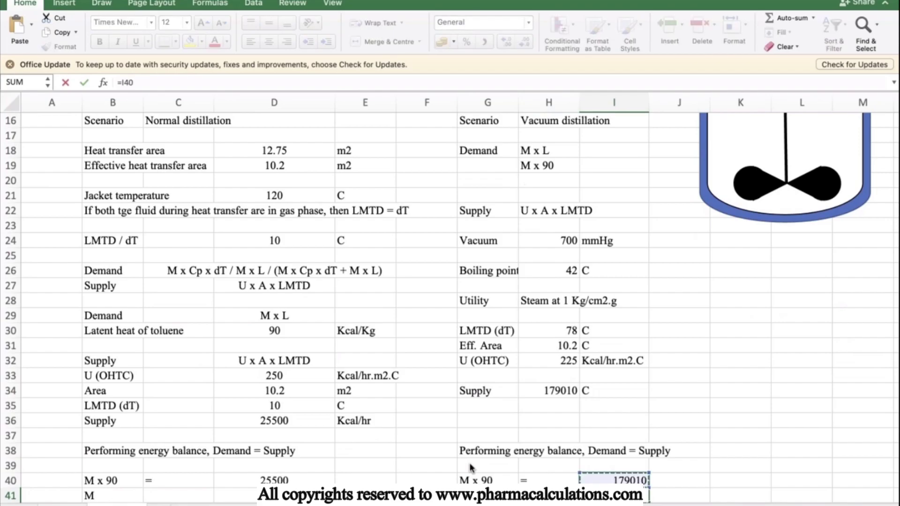
pyautogui.write('/90')
pyautogui.scroll(-1, 471, 466)
pyautogui.press('Tab')
pyautogui.write('Kgs')
pyautogui.press('Return')
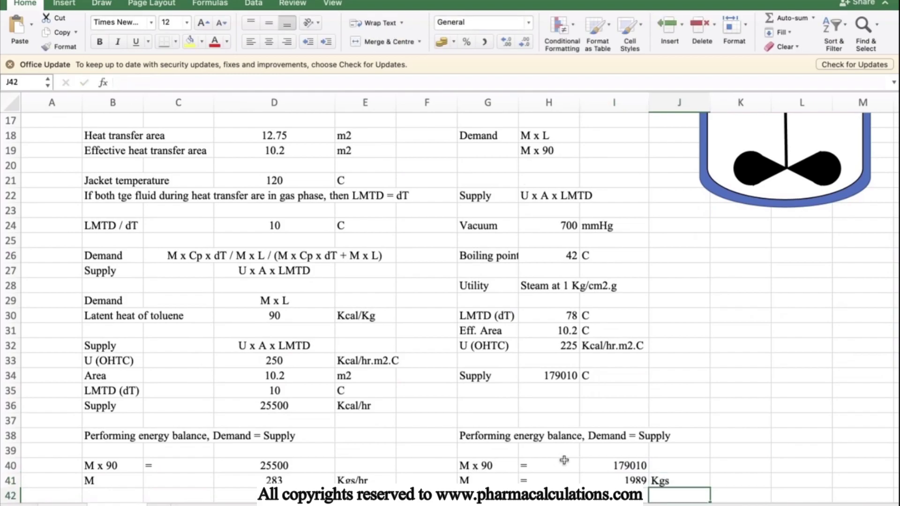
# - Convert the boilup mass to volume in I42 as I41 divided by 0.867, with the unit Lts in J42
pyautogui.scroll(-3, 564, 461)
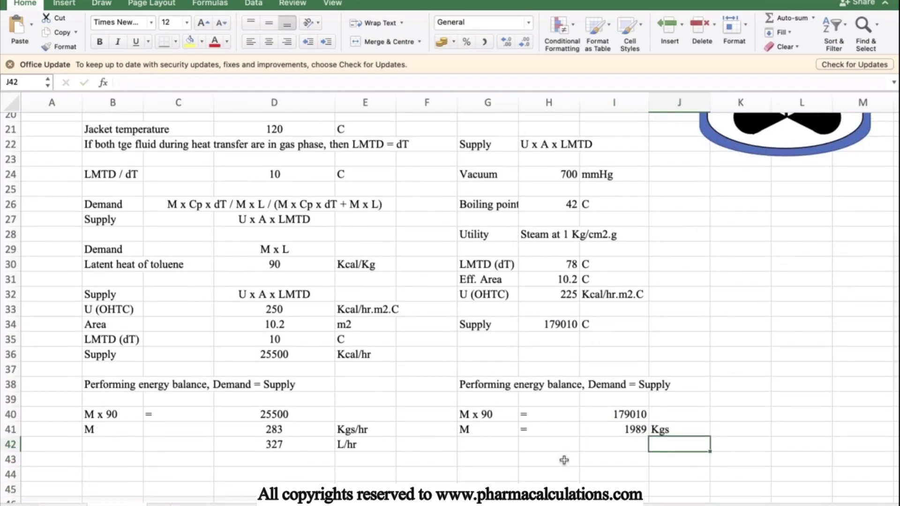
pyautogui.press('Left')
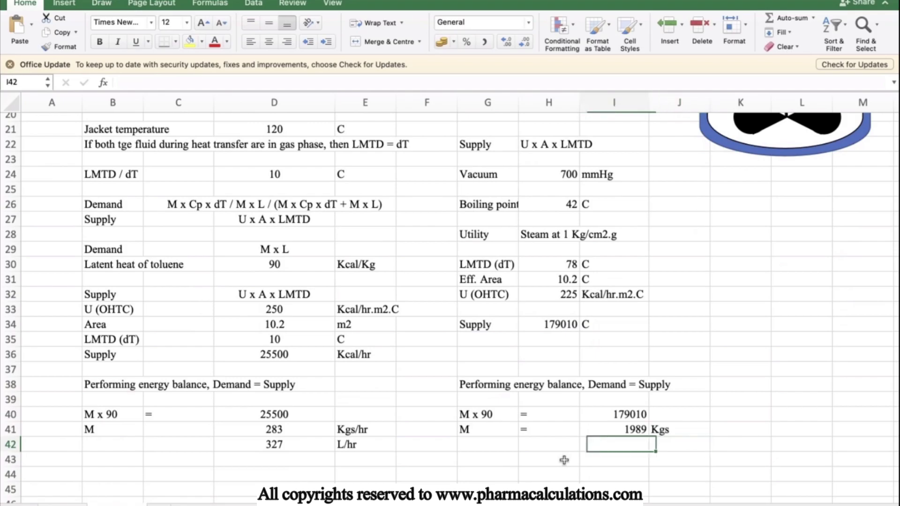
pyautogui.write('=')
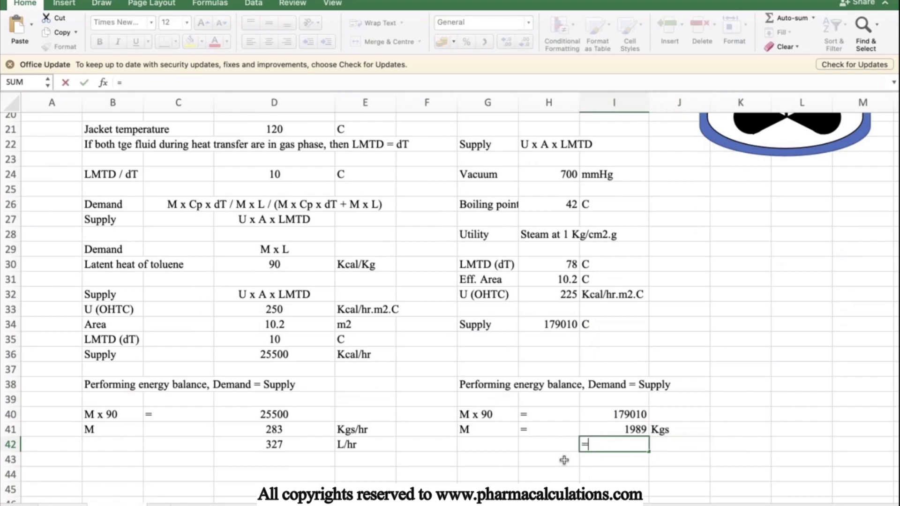
pyautogui.press('Up')
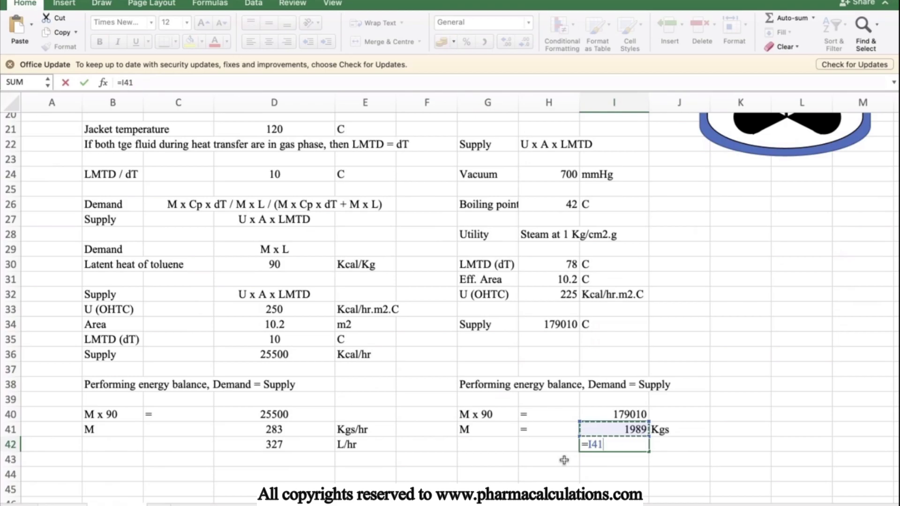
pyautogui.write('/0.867')
pyautogui.press('Tab')
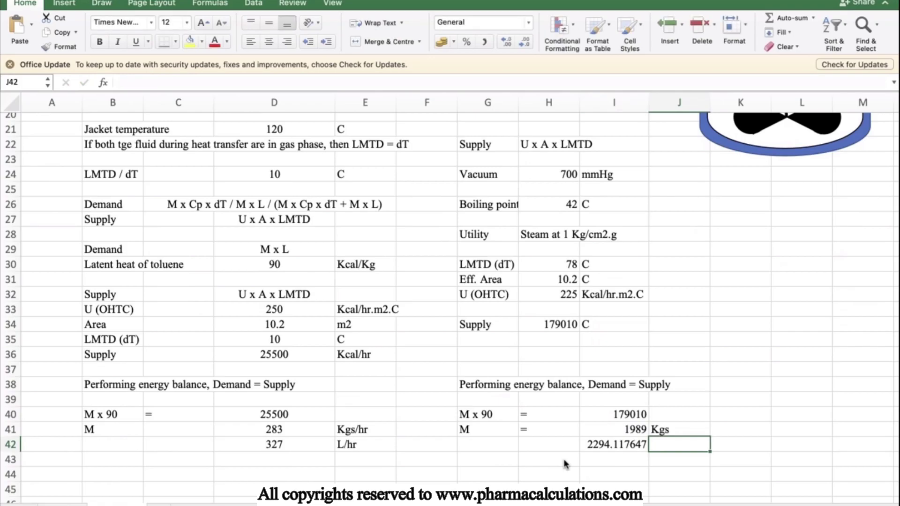
pyautogui.write('Lts')
pyautogui.press('Return')
# - Reduce the boilup volume in I42 to zero decimal places
pyautogui.press('Up')
pyautogui.press('Left')
pyautogui.click(525, 43)
pyautogui.click(526, 43)
pyautogui.click(525, 43)
pyautogui.click(525, 43)
pyautogui.click(525, 43)
pyautogui.click(525, 43)
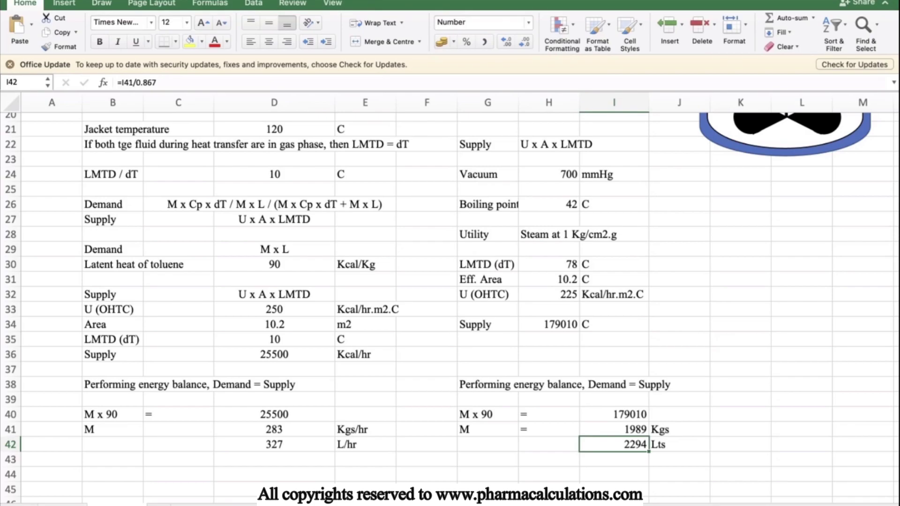
# - Switch to Google Chrome, open the Pharma Engg. Calculator page on Google Play, and look over the app listing and its screenshots
pyautogui.moveTo(99, 1)
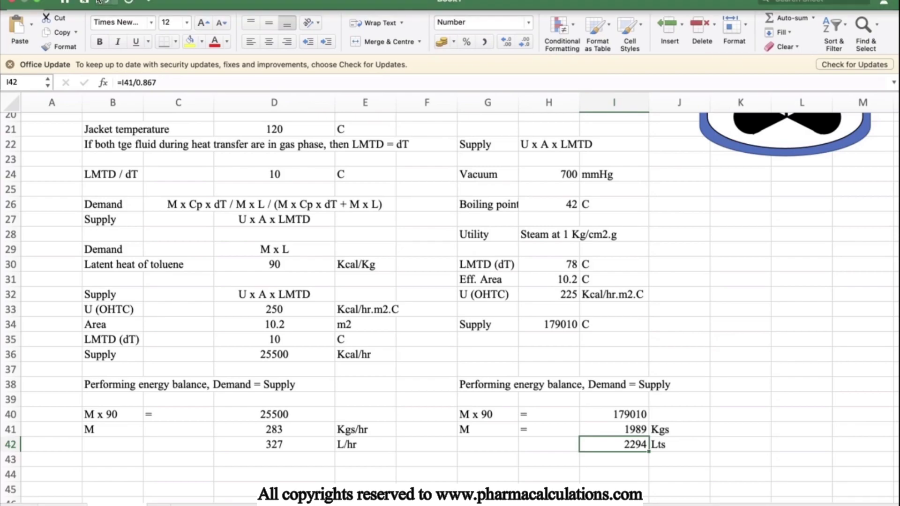
pyautogui.click(38, 3)
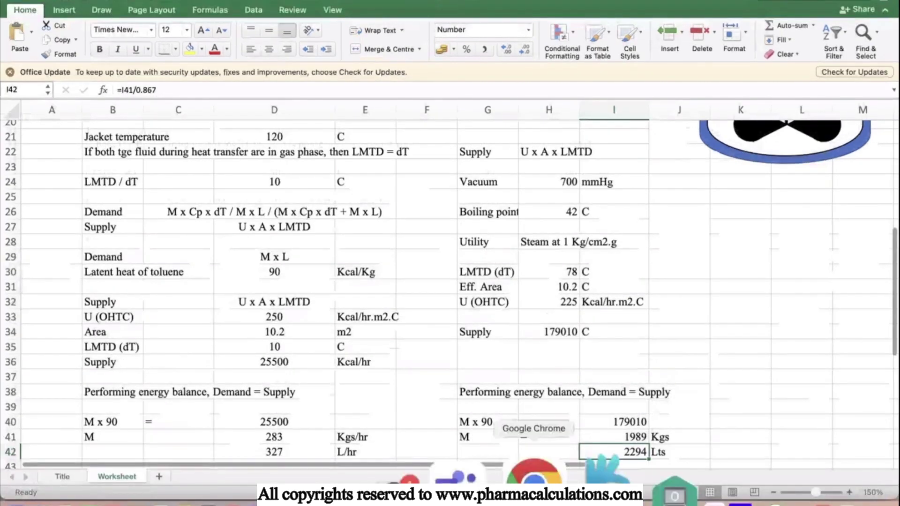
pyautogui.click(518, 466)
pyautogui.click(382, 246)
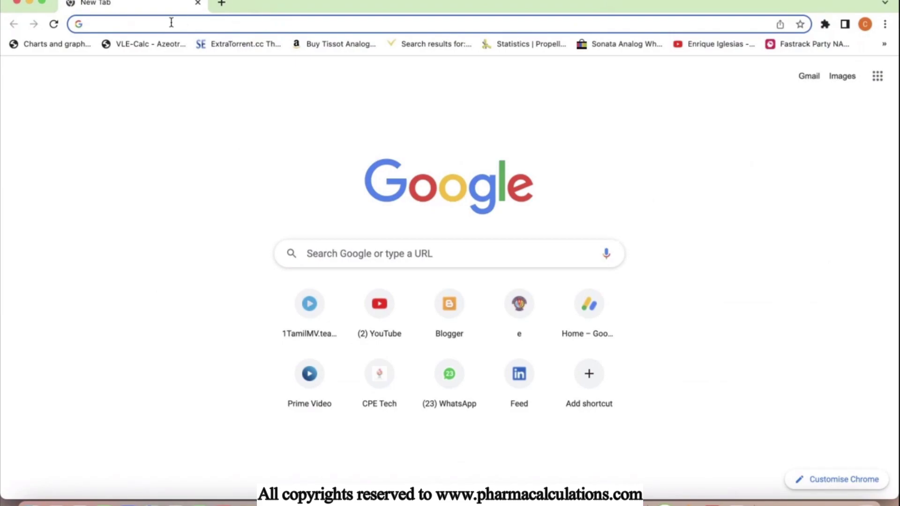
pyautogui.write('pl')
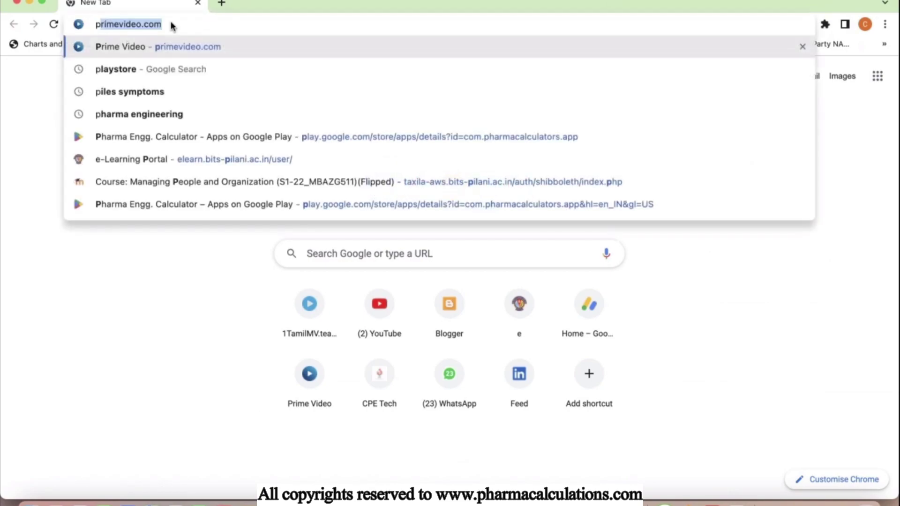
pyautogui.write('ay')
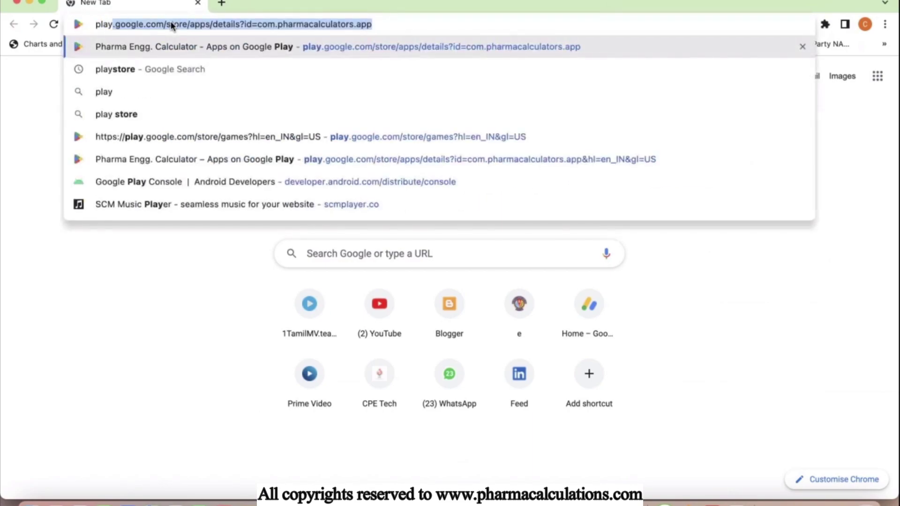
pyautogui.press('Return')
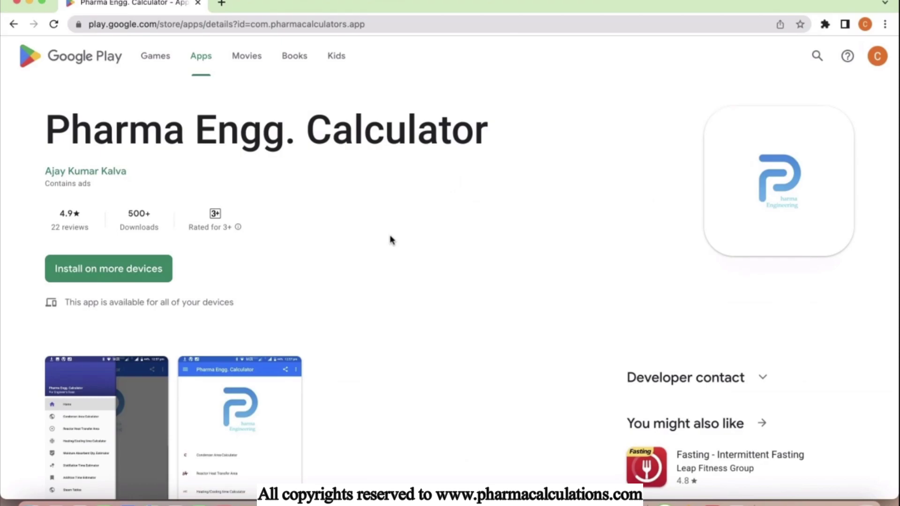
pyautogui.scroll(-3, 391, 240)
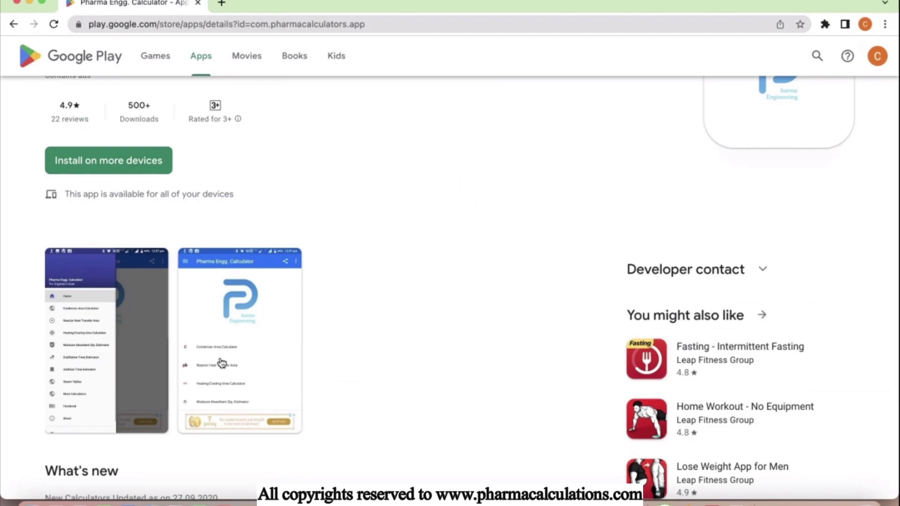
pyautogui.scroll(3, 222, 362)
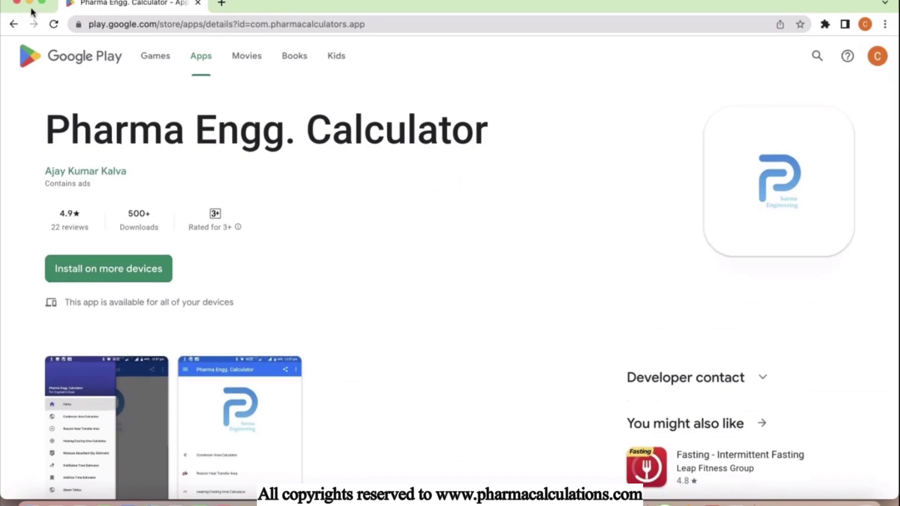